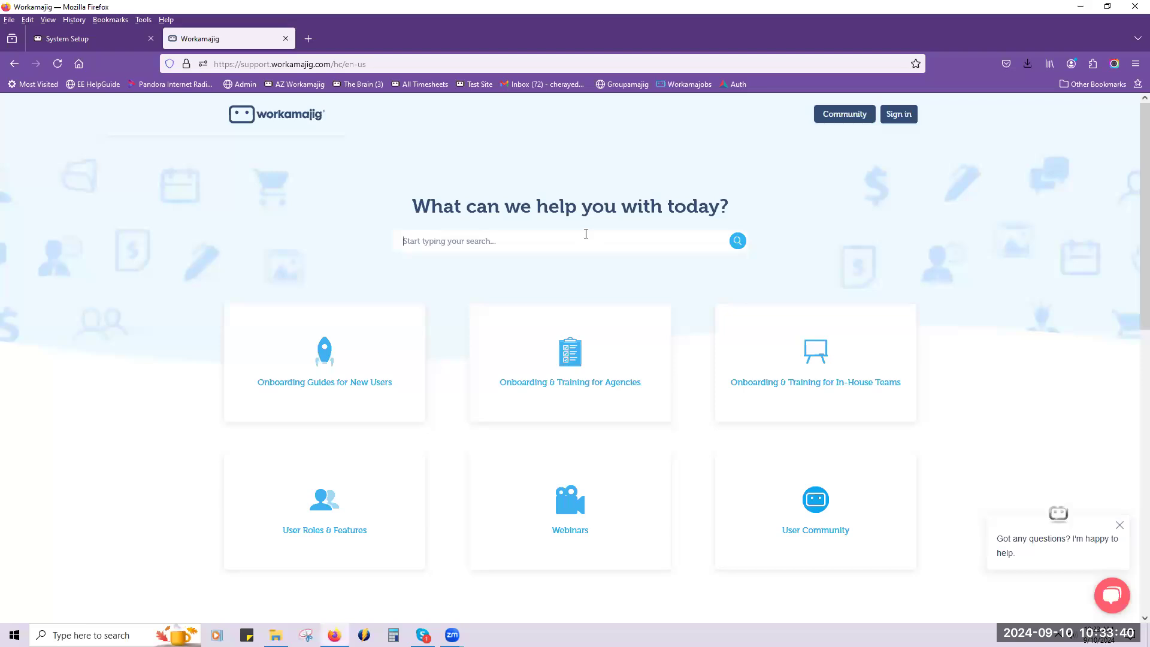
Search the support site for "template" and read the Project Templates Training for Agencies article.
type("template")
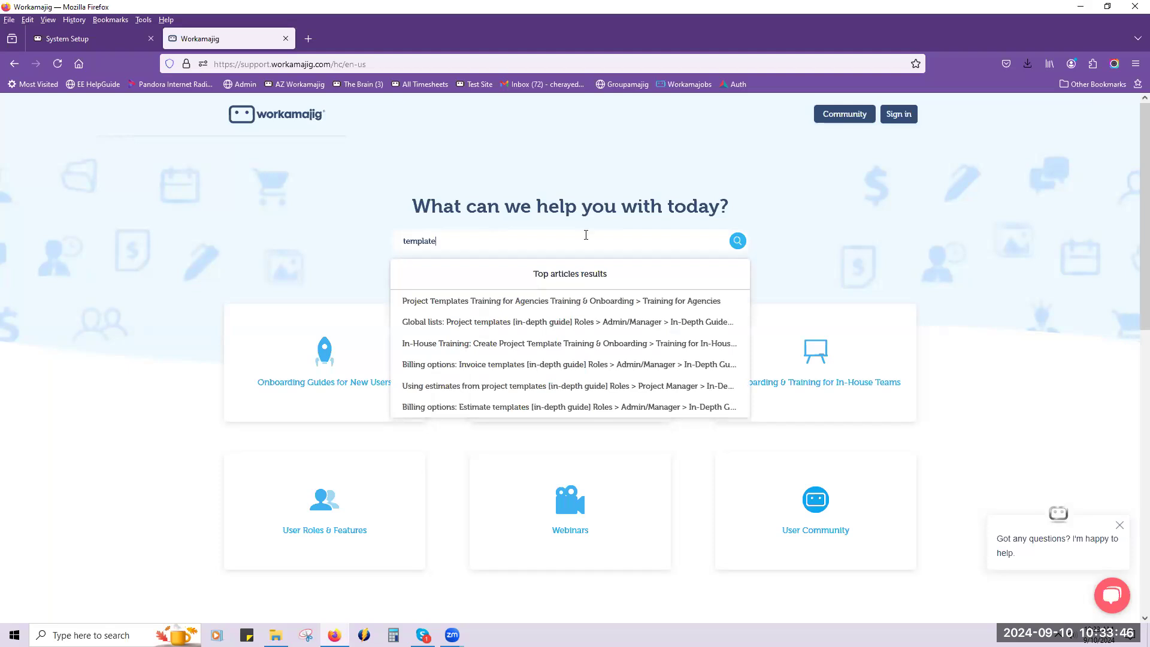
left_click(580, 300)
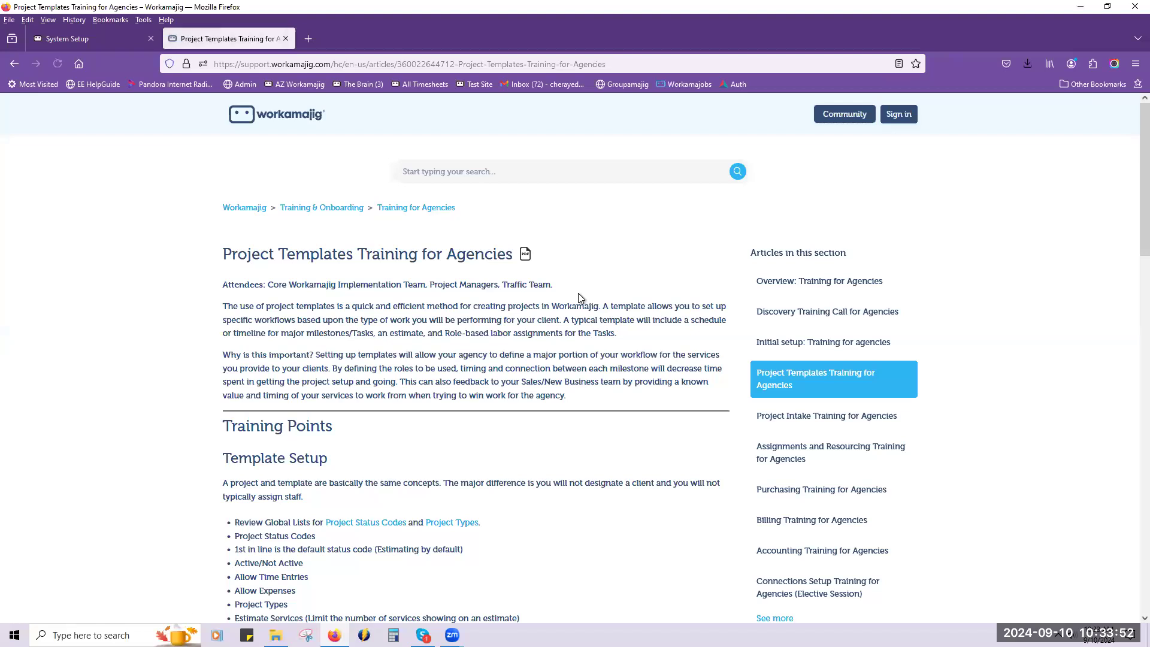
scroll(579, 296, "down", 1)
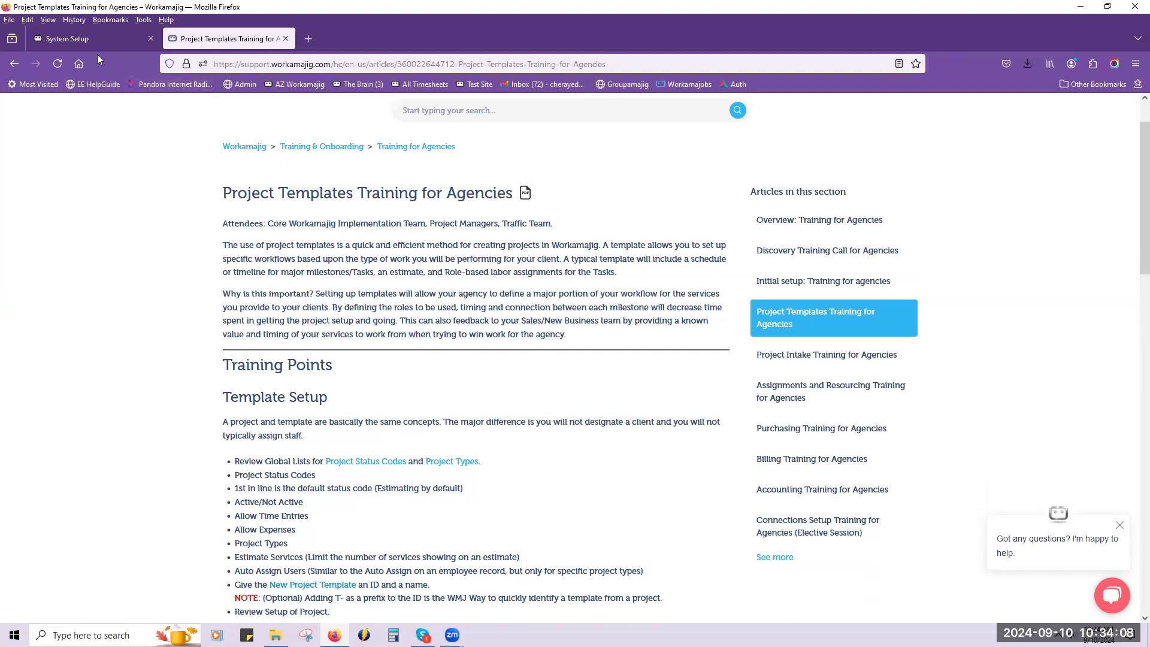
Return to System Setup and open the schedule of the T-Short project template.
left_click(120, 40)
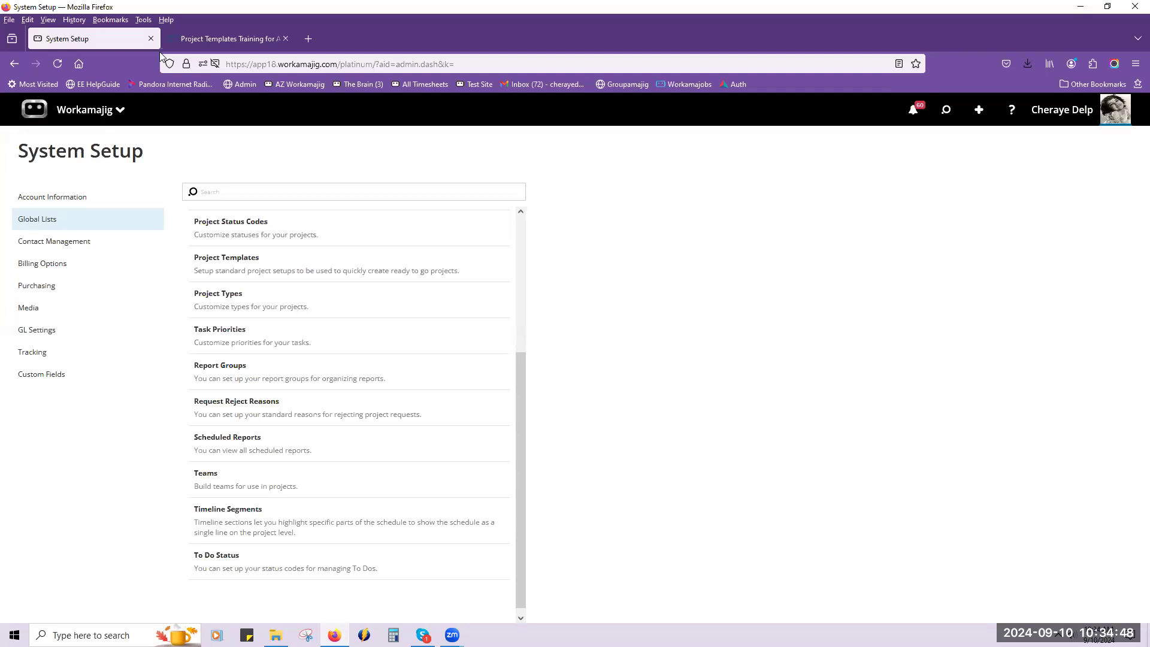
left_click(201, 259)
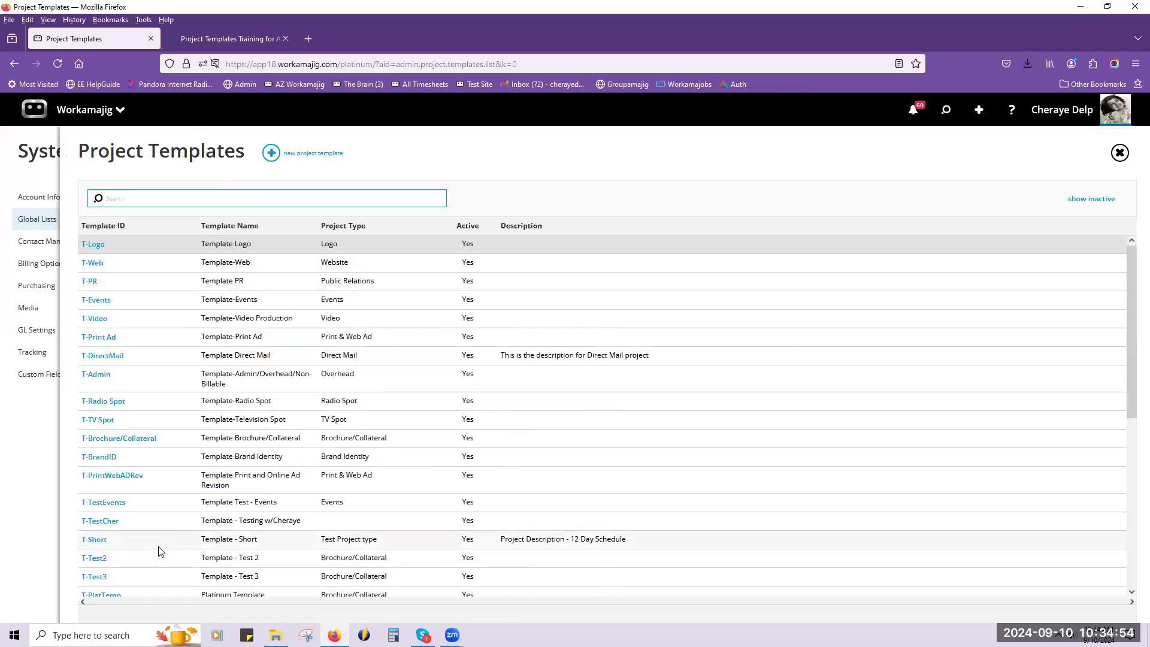
left_click(104, 544)
left_click(86, 544)
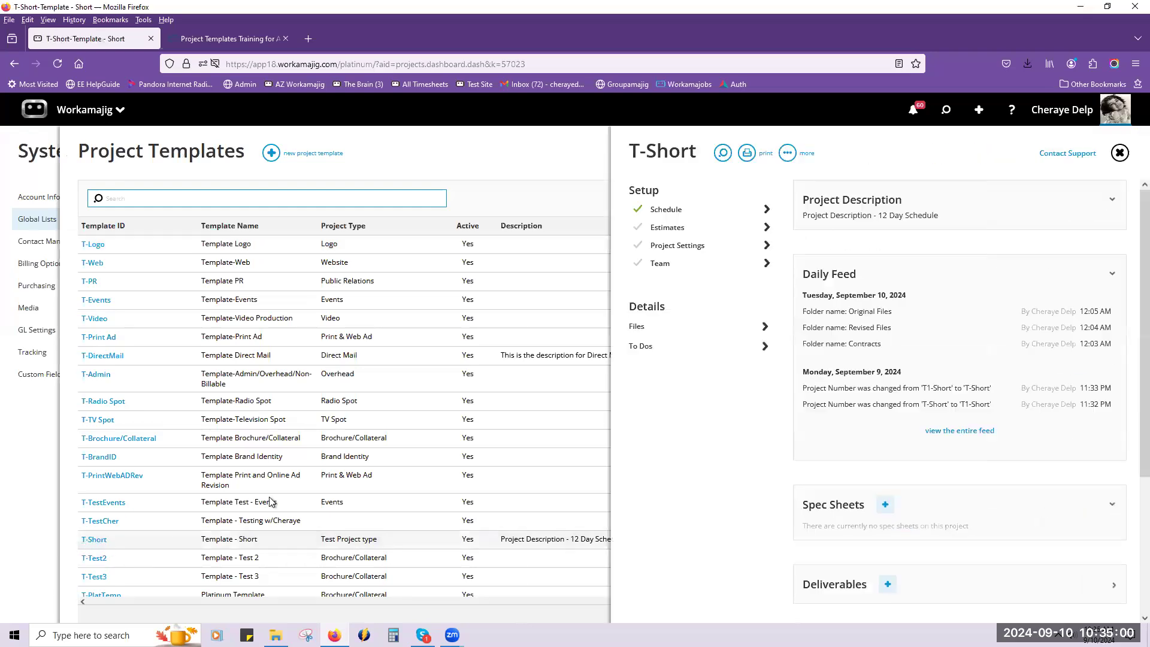
left_click(686, 215)
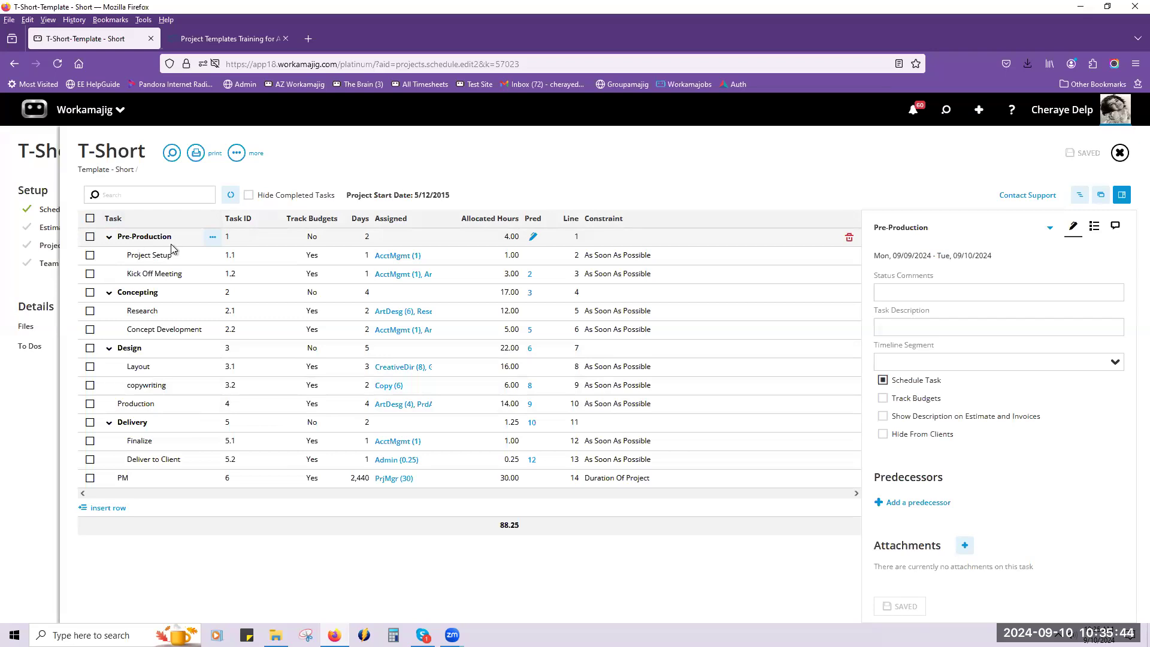
Collapse all tasks in the T-Short schedule and expand only the Pre-Production group.
left_click(236, 153)
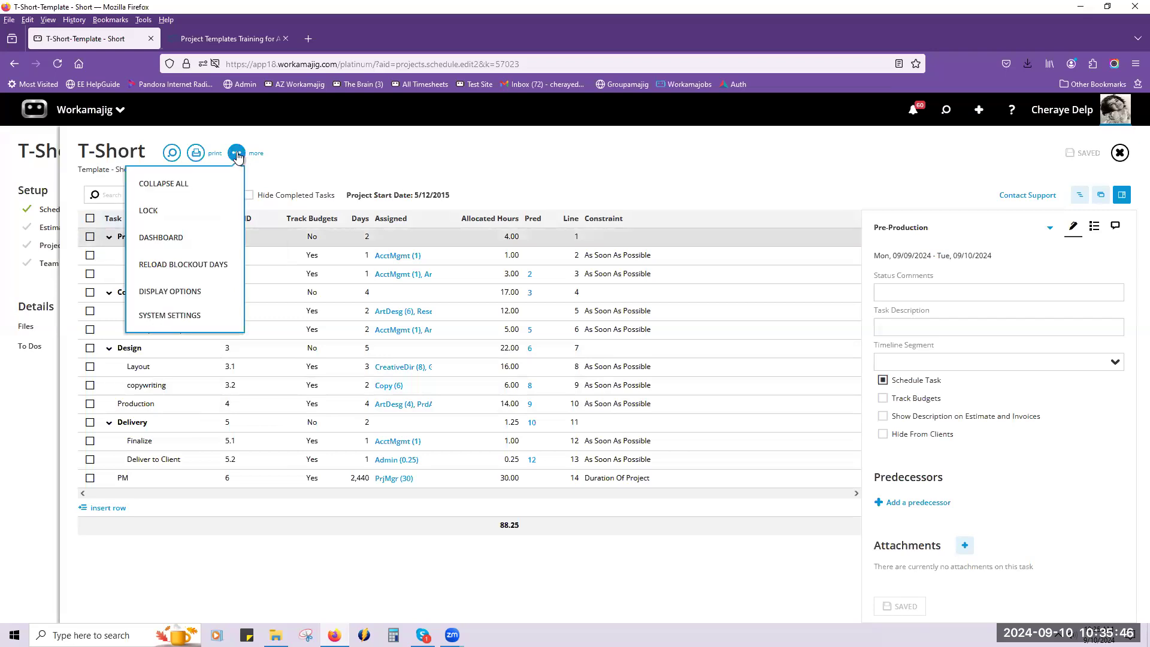
left_click(230, 184)
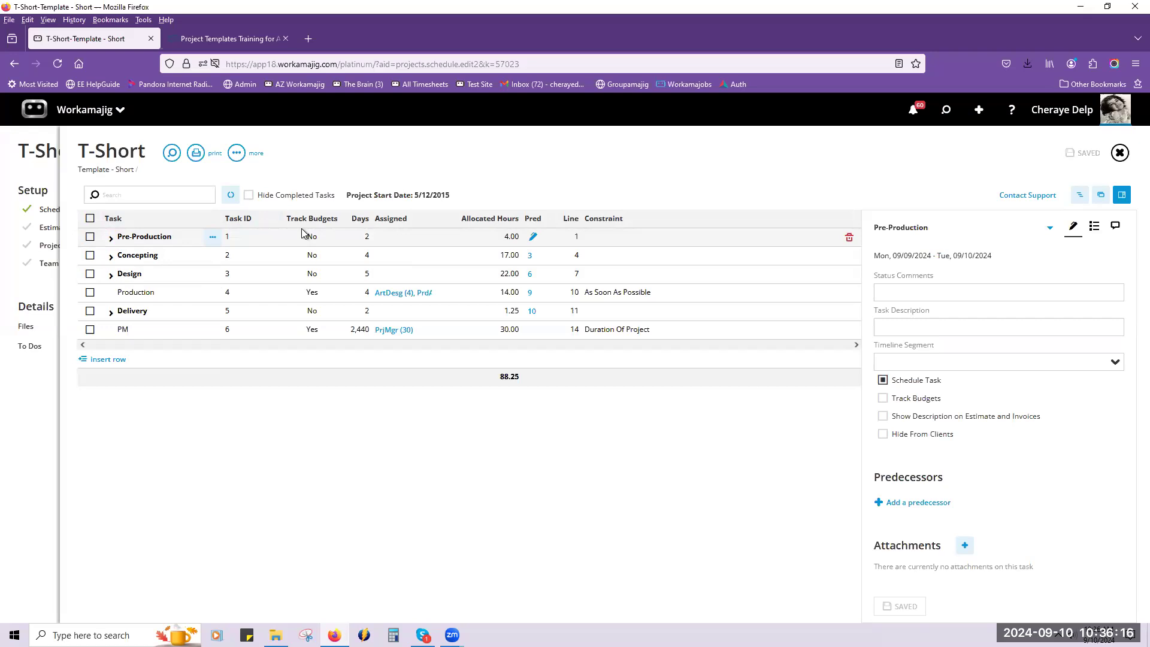
left_click(111, 238)
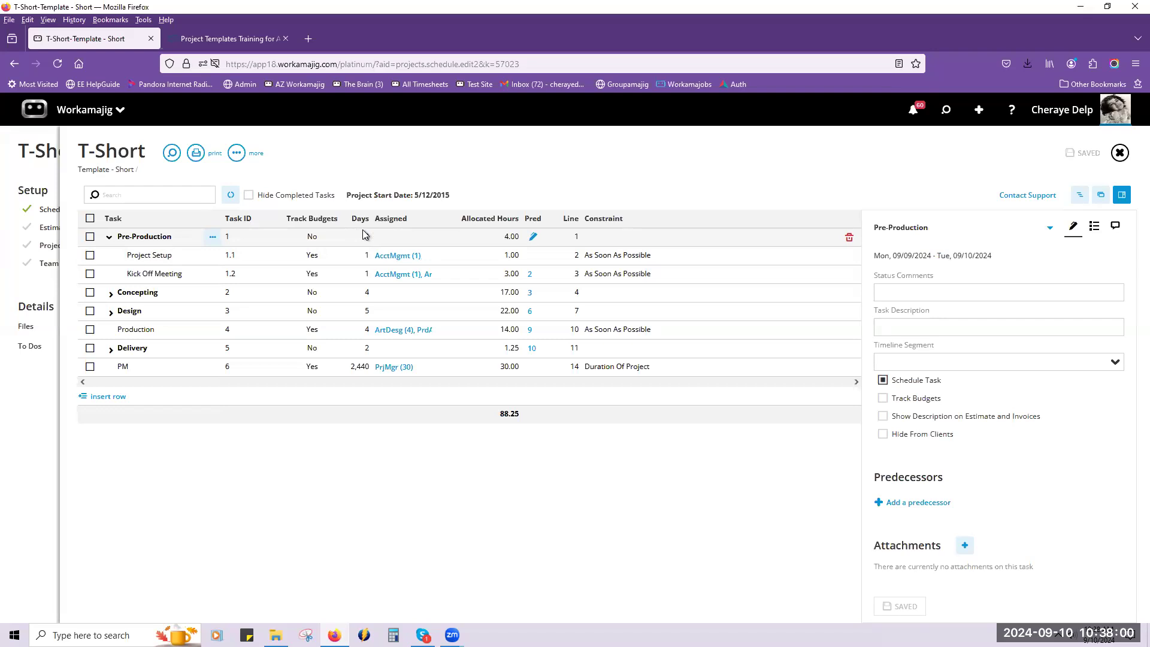
Review the assignment details of the Project Setup and Kick Off Meeting tasks, plus the constraint options for Kick Off Meeting.
left_click(382, 256)
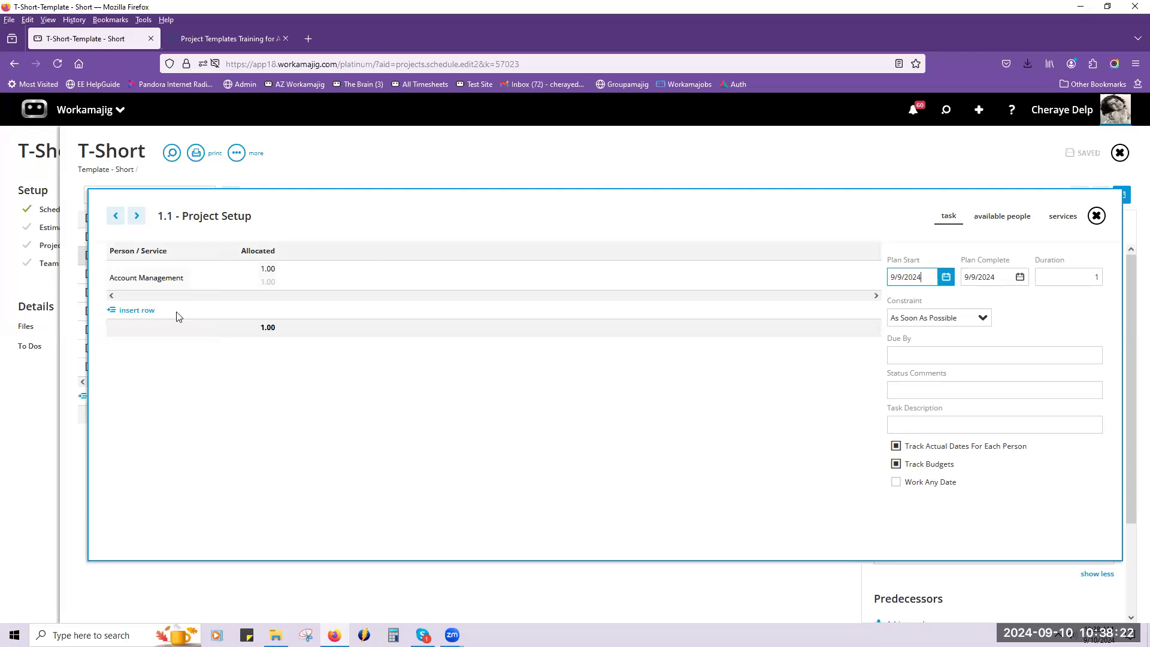
left_click(136, 217)
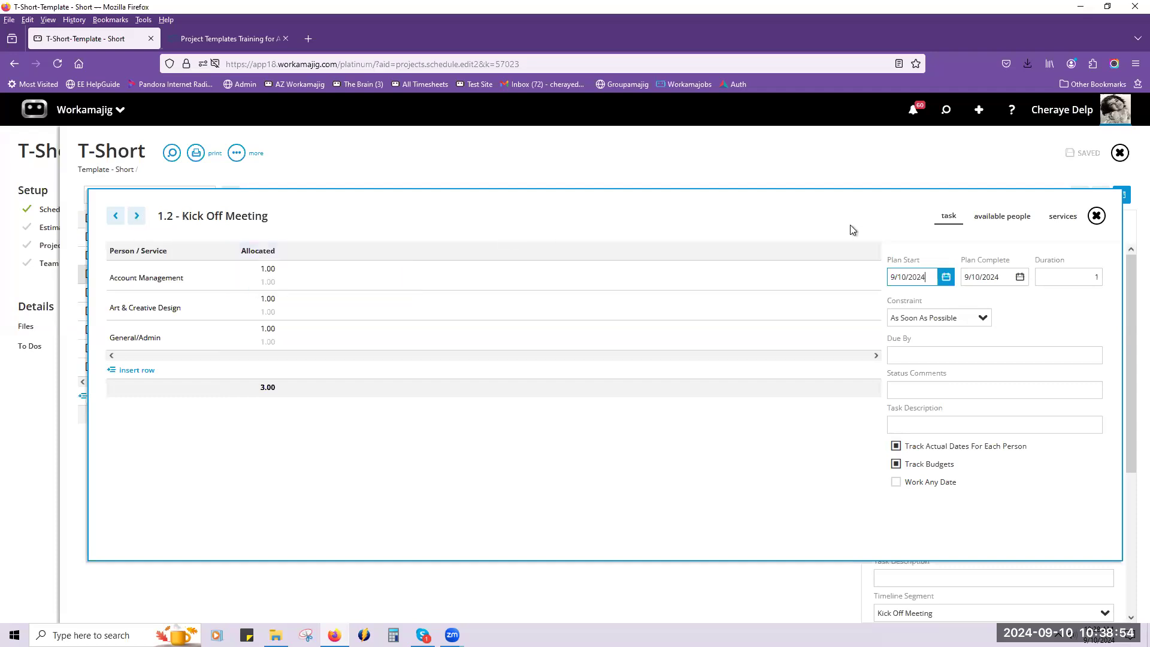
left_click(1100, 213)
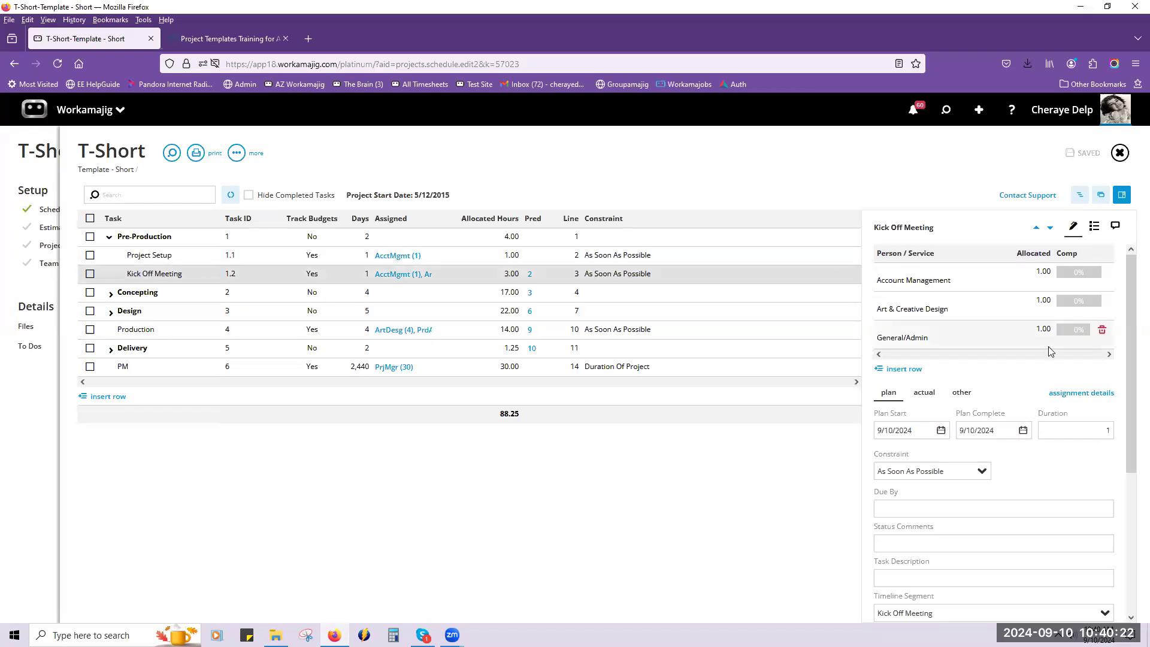
left_click(982, 472)
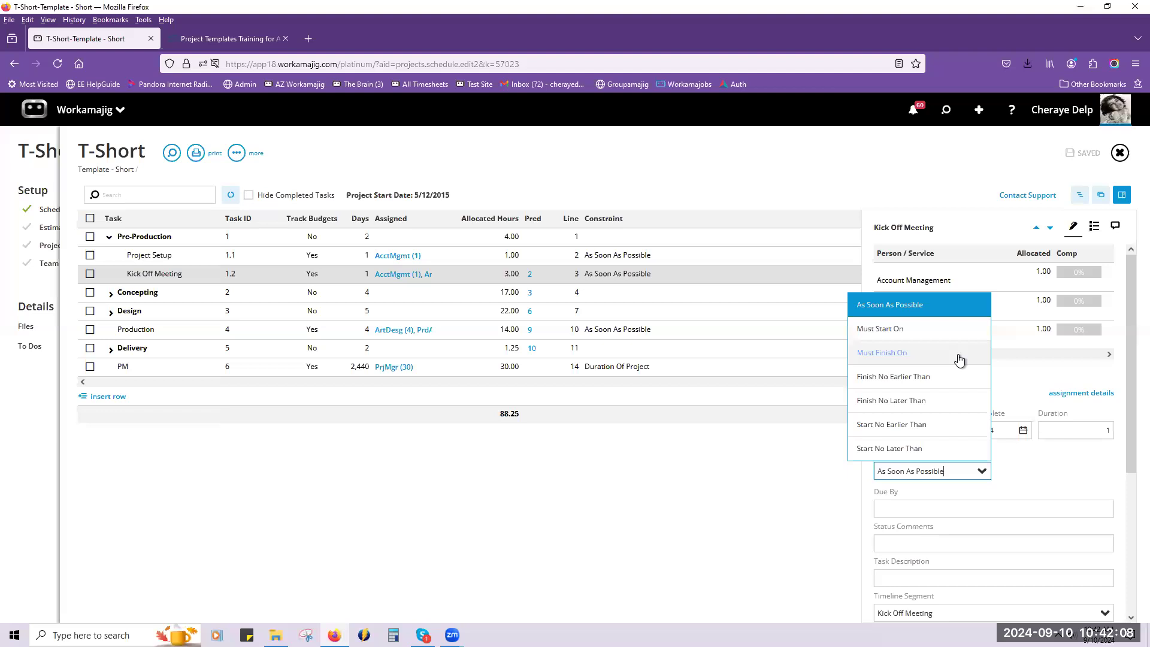
left_click(737, 516)
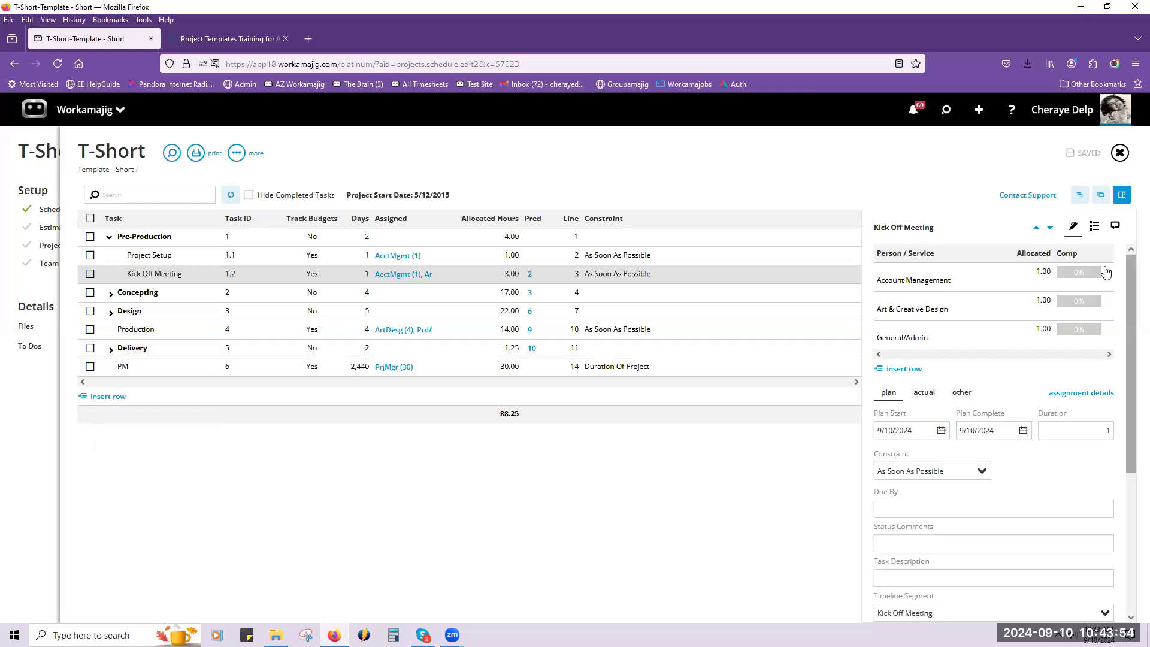
Step through the Pre-Production tasks and review the to-dos attached to the Project Setup task.
left_click(1037, 230)
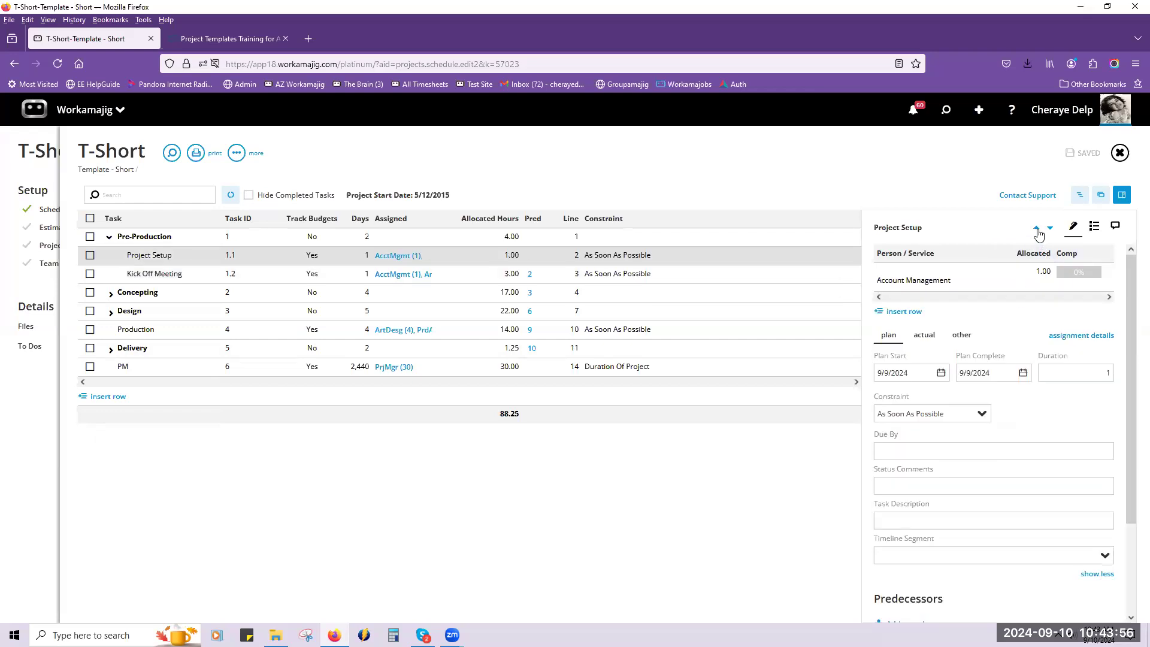
left_click(1037, 229)
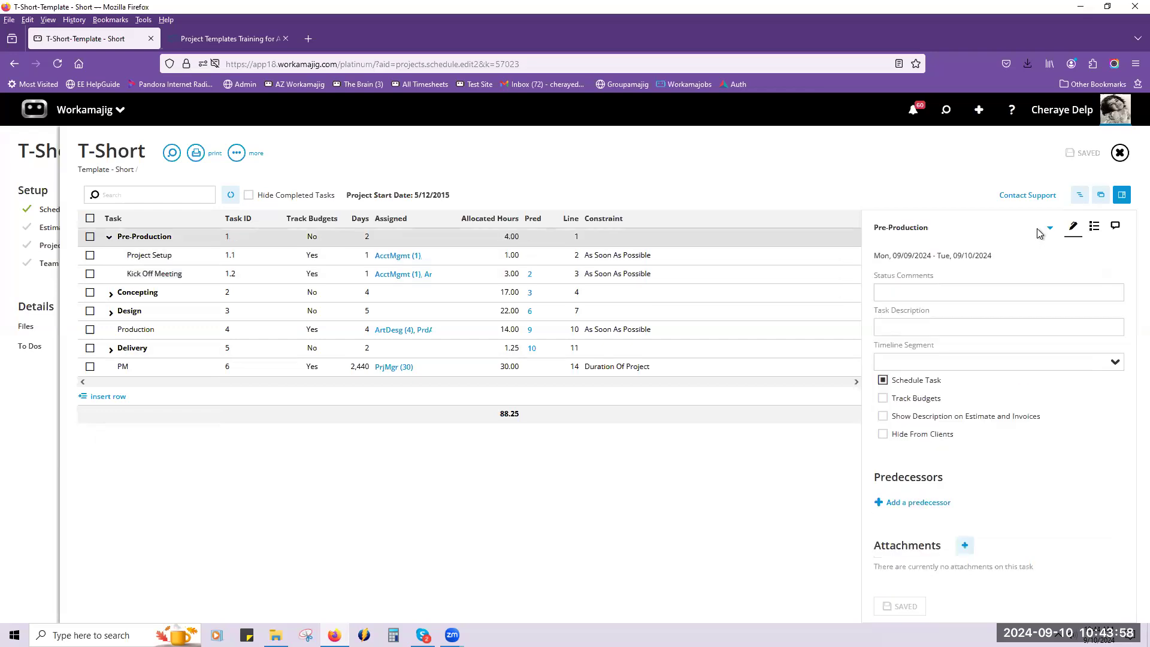
left_click(1050, 228)
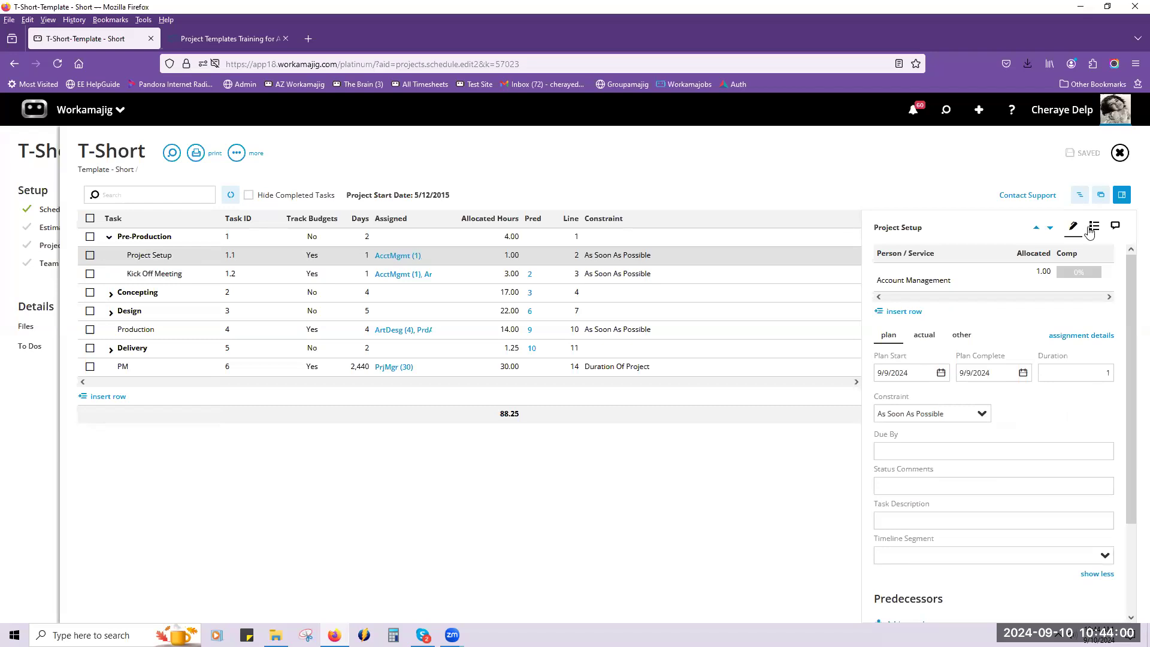
left_click(1090, 230)
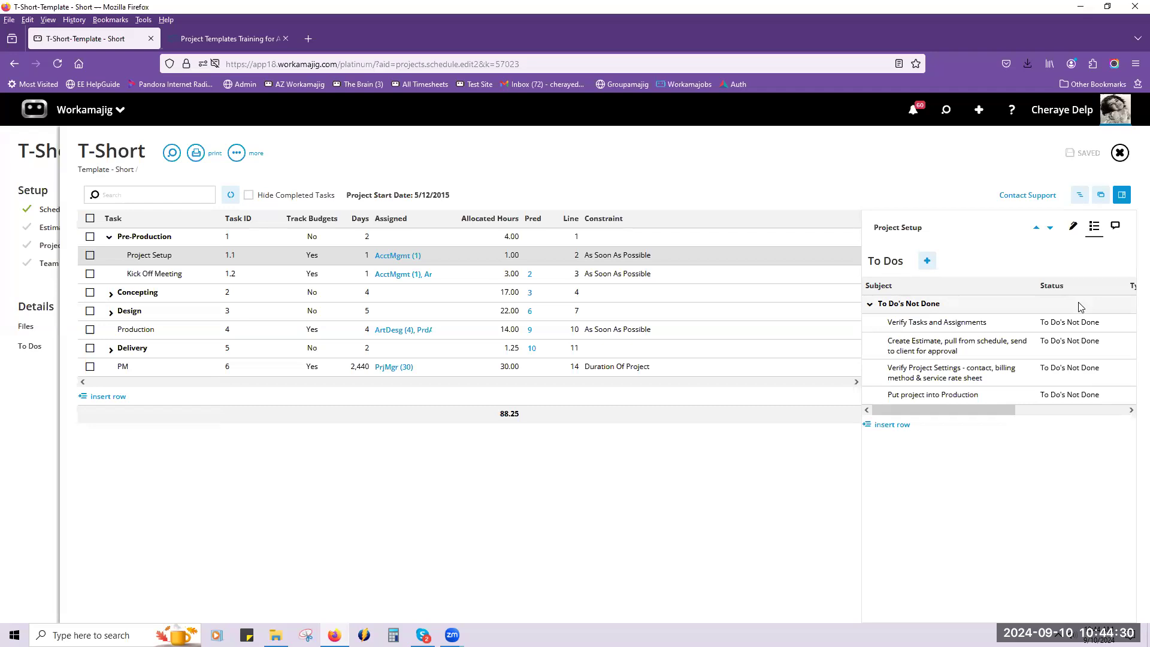
mouse_move(1046, 321)
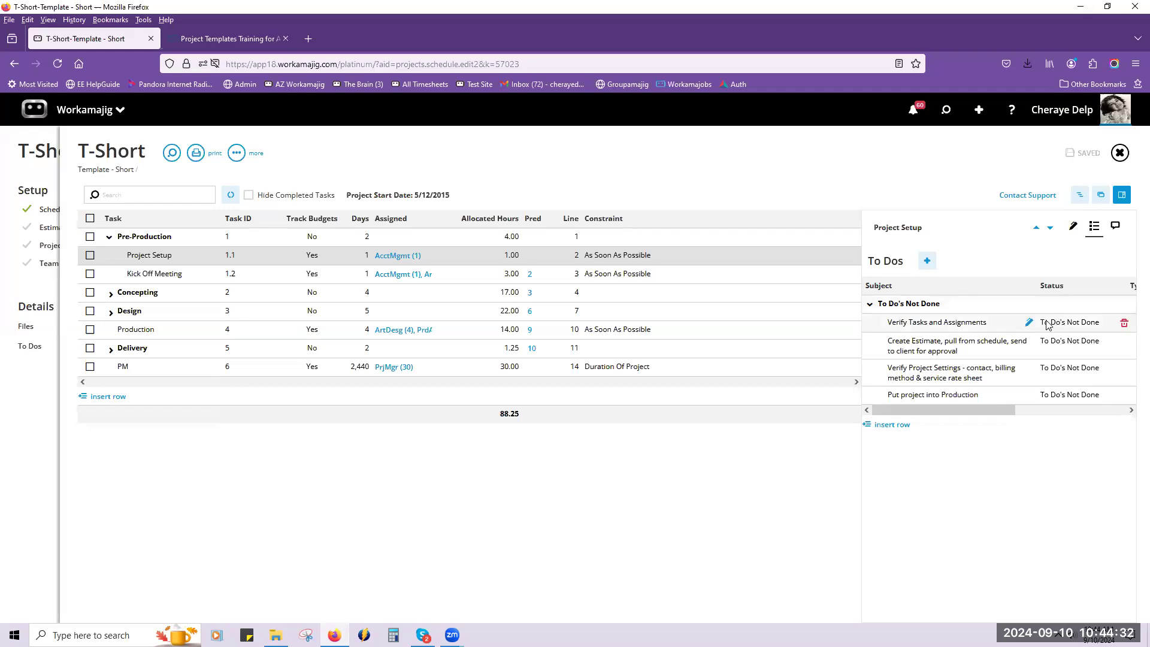
mouse_move(1033, 340)
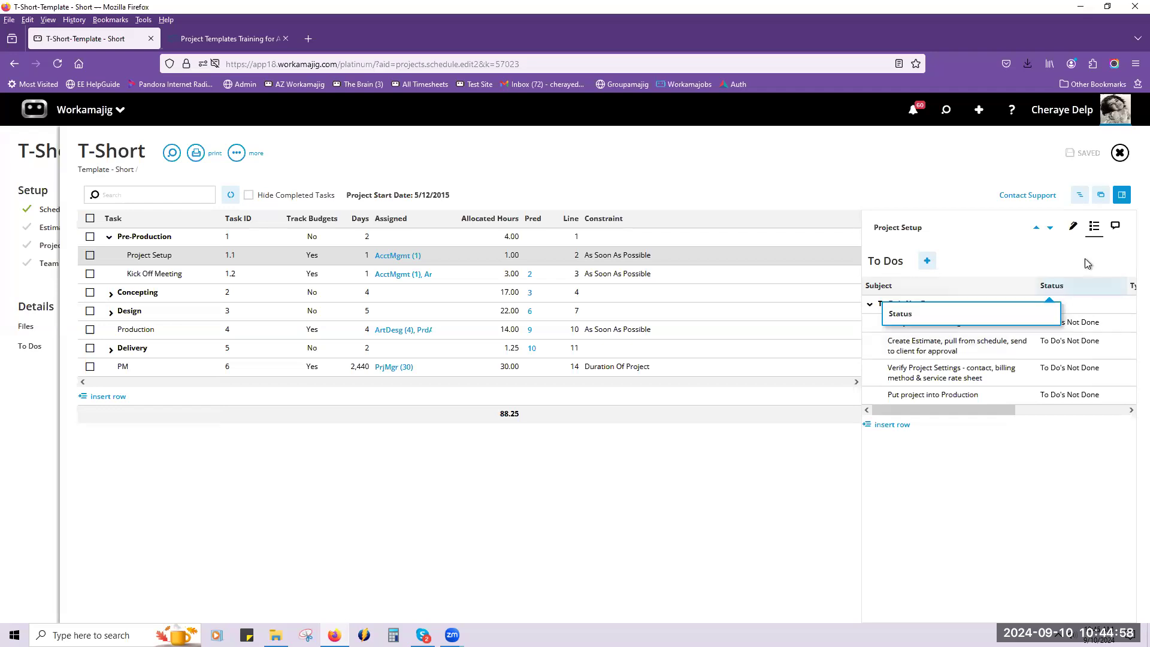
Leave the schedule and review the T-Short template's service-only estimate and its file folders.
left_click(36, 436)
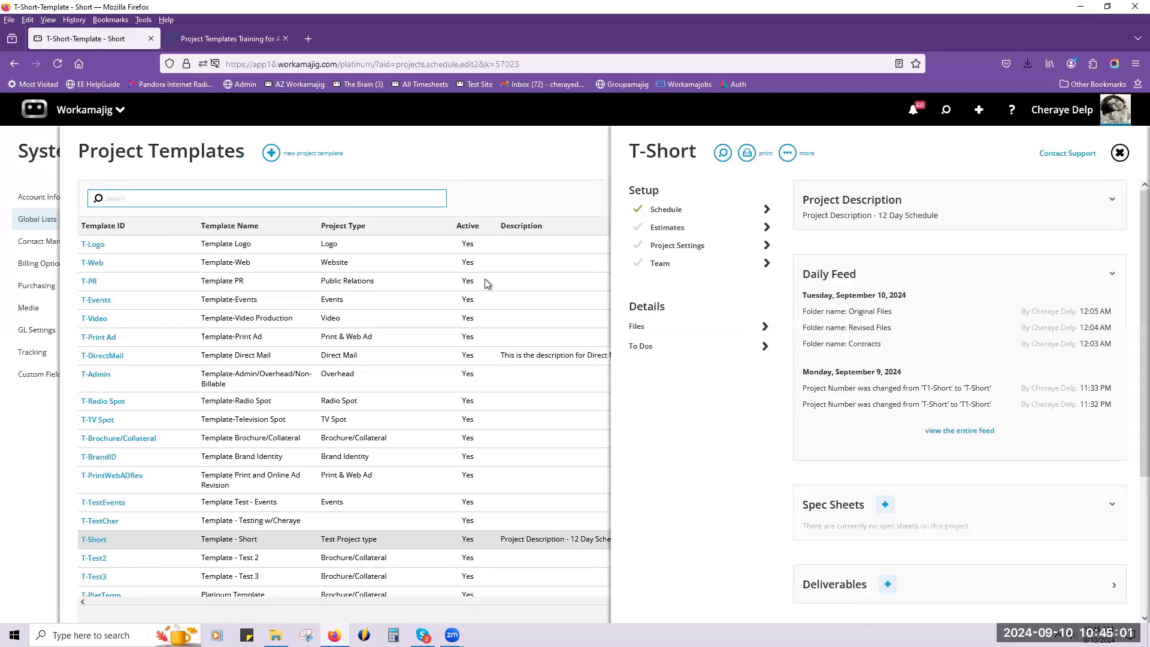
left_click(686, 228)
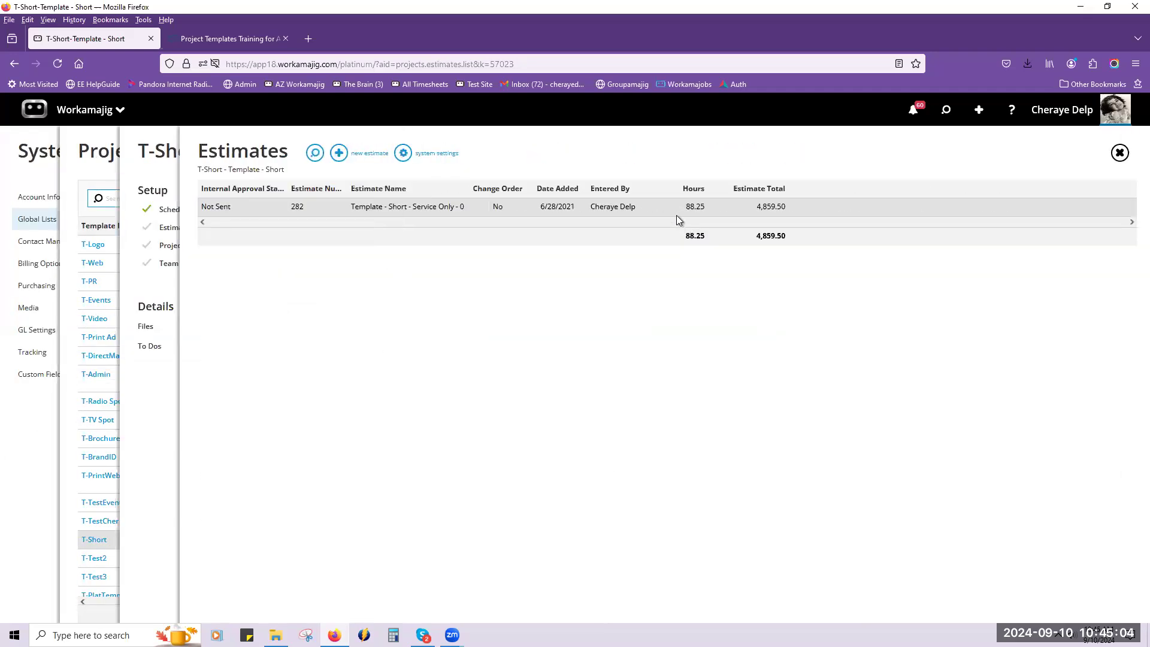
left_click(677, 210)
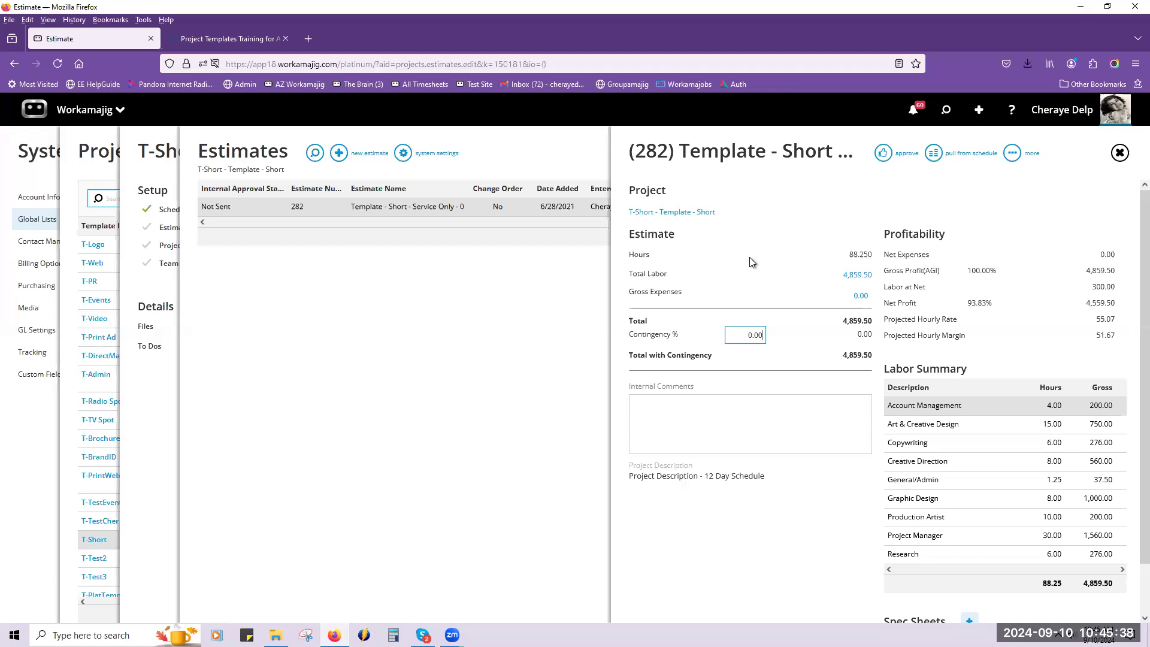
left_click(152, 329)
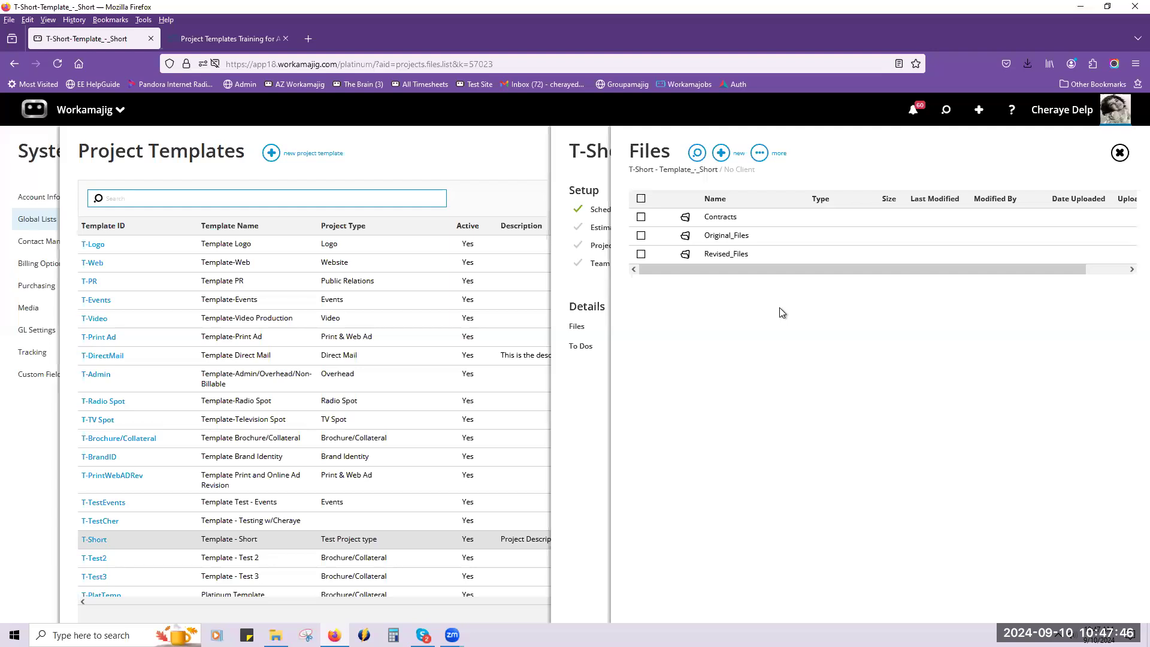
Return to the project template list and start a new project template with the ID T-9.10.24.
left_click(501, 157)
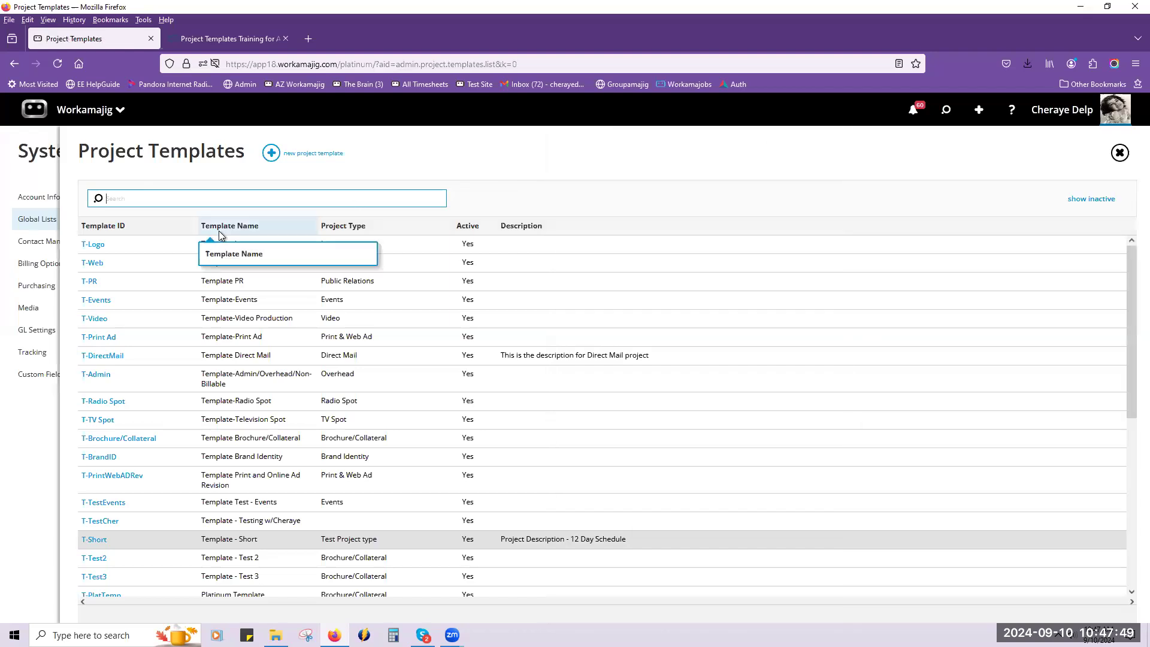
left_click(264, 154)
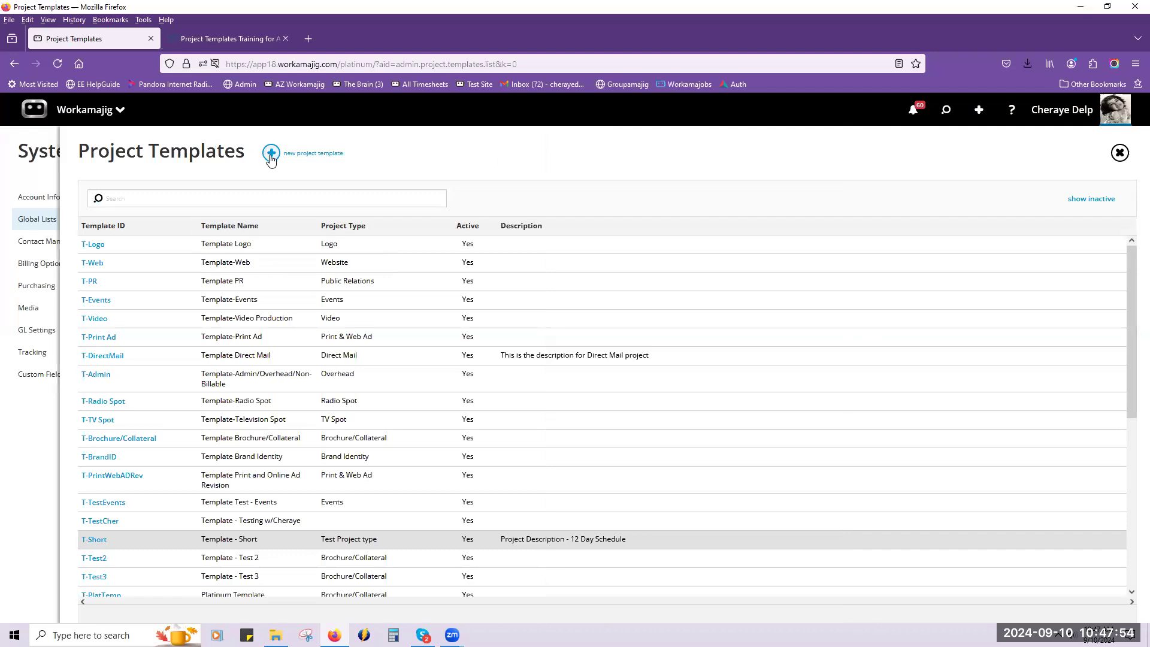
left_click(271, 156)
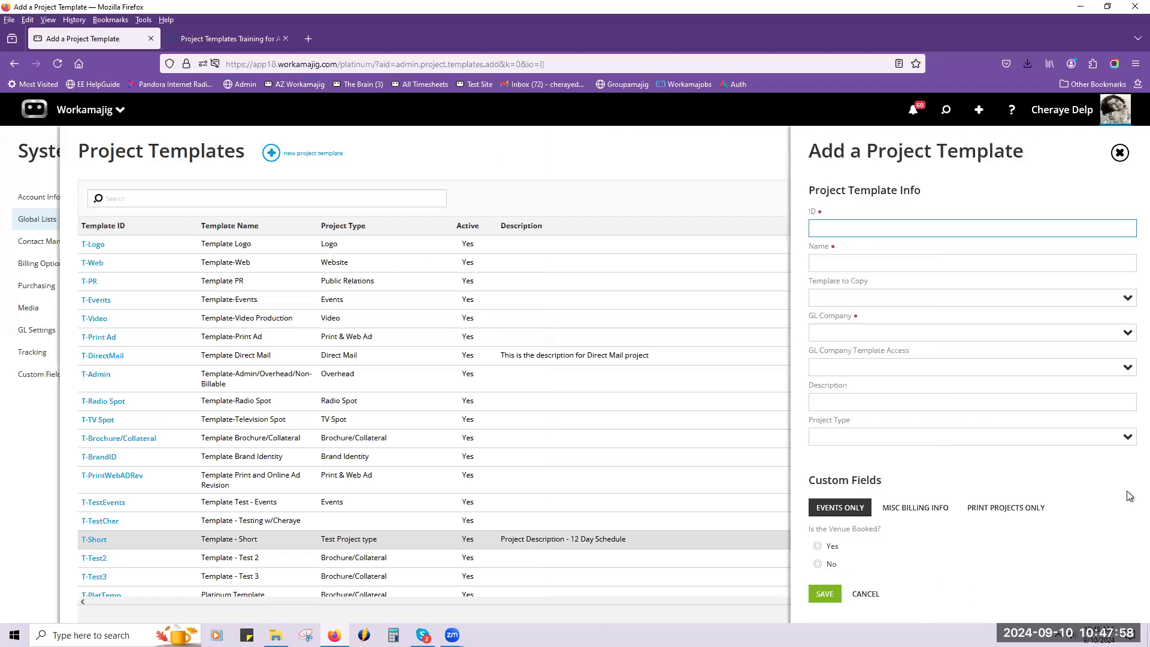
type("T")
type("-")
type("Test")
key("BackSpace")
key("BackSpace")
key("BackSpace")
key("BackSpace")
type("9.10,24")
key("BackSpace")
key("BackSpace")
key("BackSpace")
type(".24")
Name the new template "Templates webinar", set its GL company to COA and save it.
left_click(931, 264)
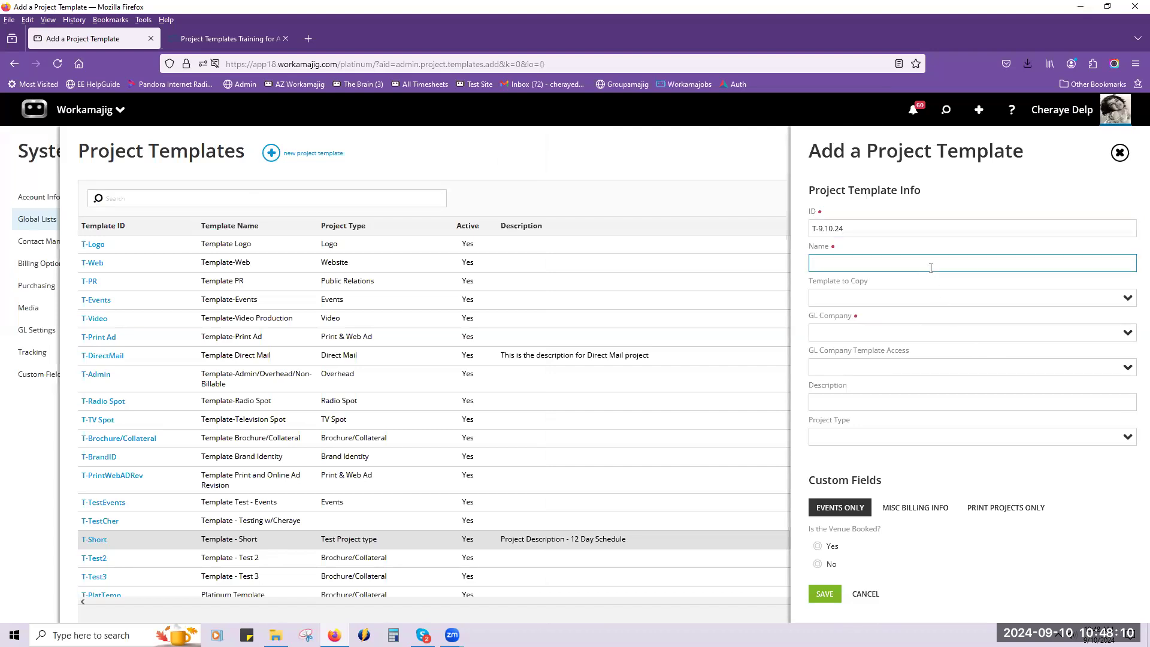
type("Templates webinar")
left_click(1122, 341)
left_click(1125, 354)
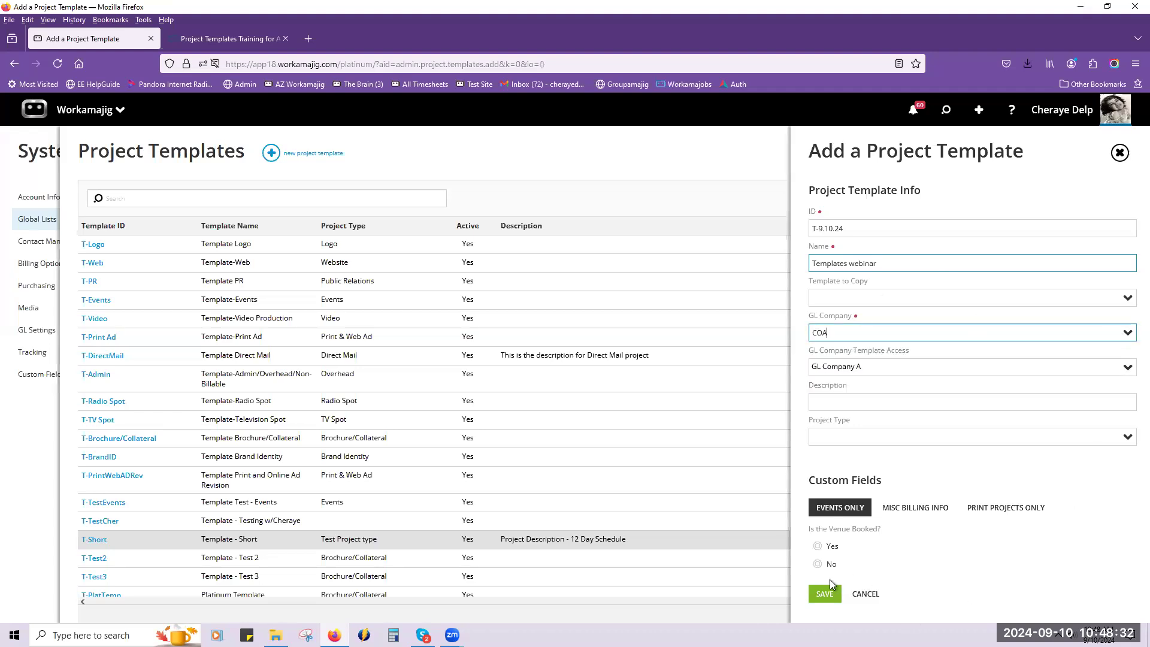
left_click(825, 594)
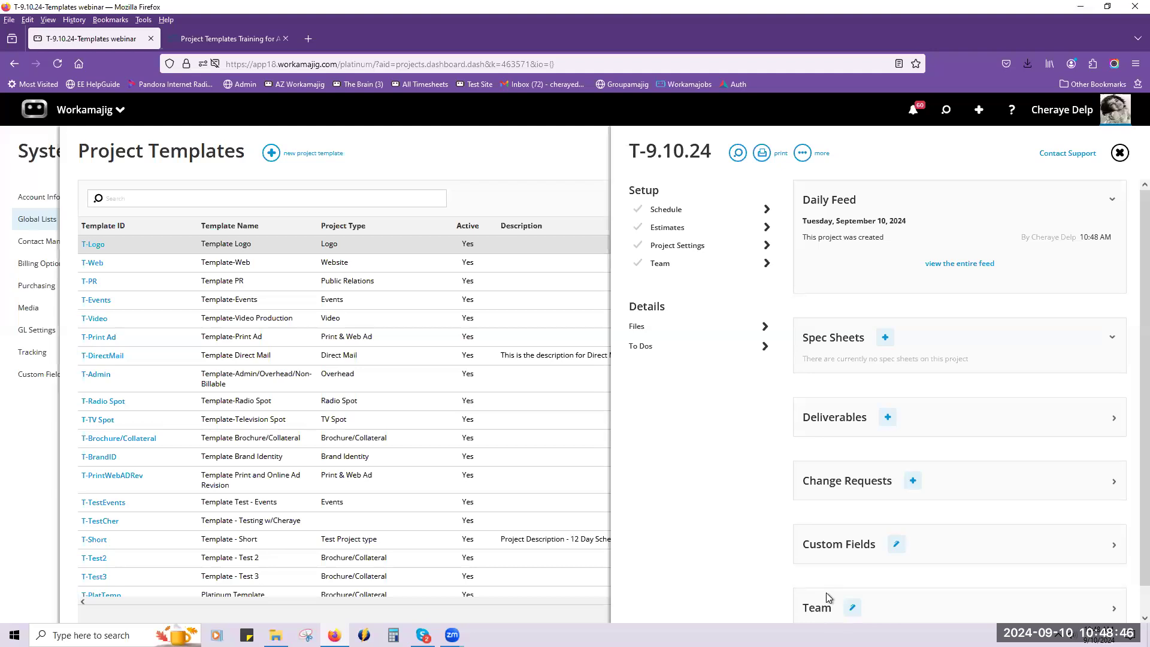
Fill the T-9.10.24 template's empty schedule with all tasks copied from the 19-APS-0015 Template Brochure/Collateral WMJ.
left_click(709, 211)
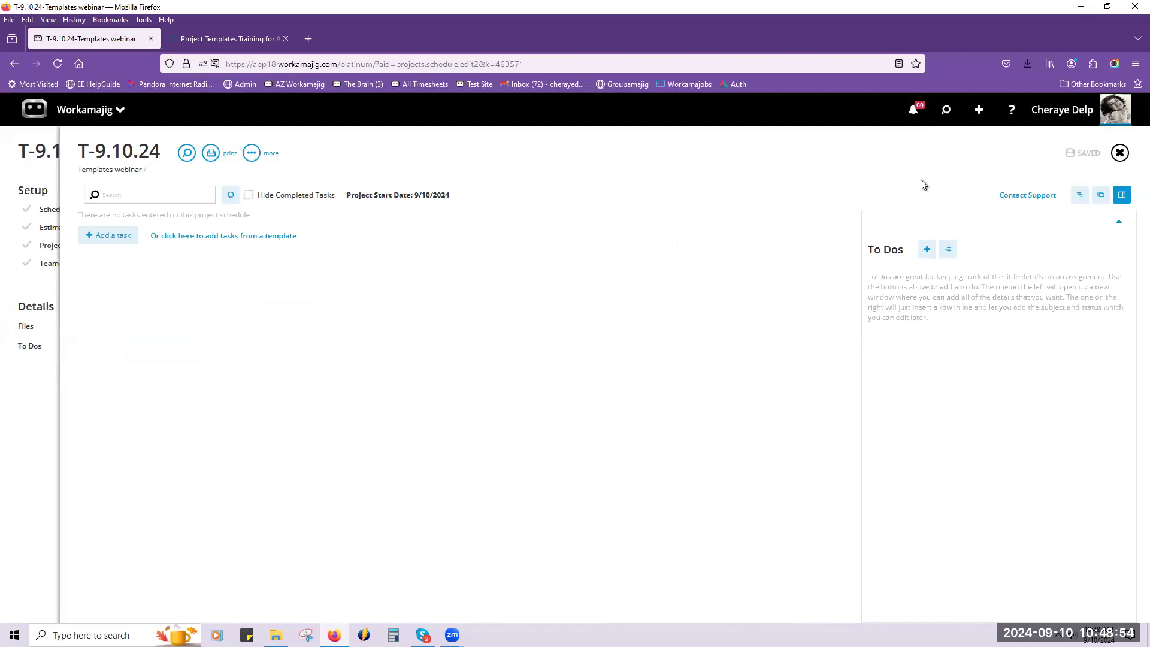
left_click(1105, 195)
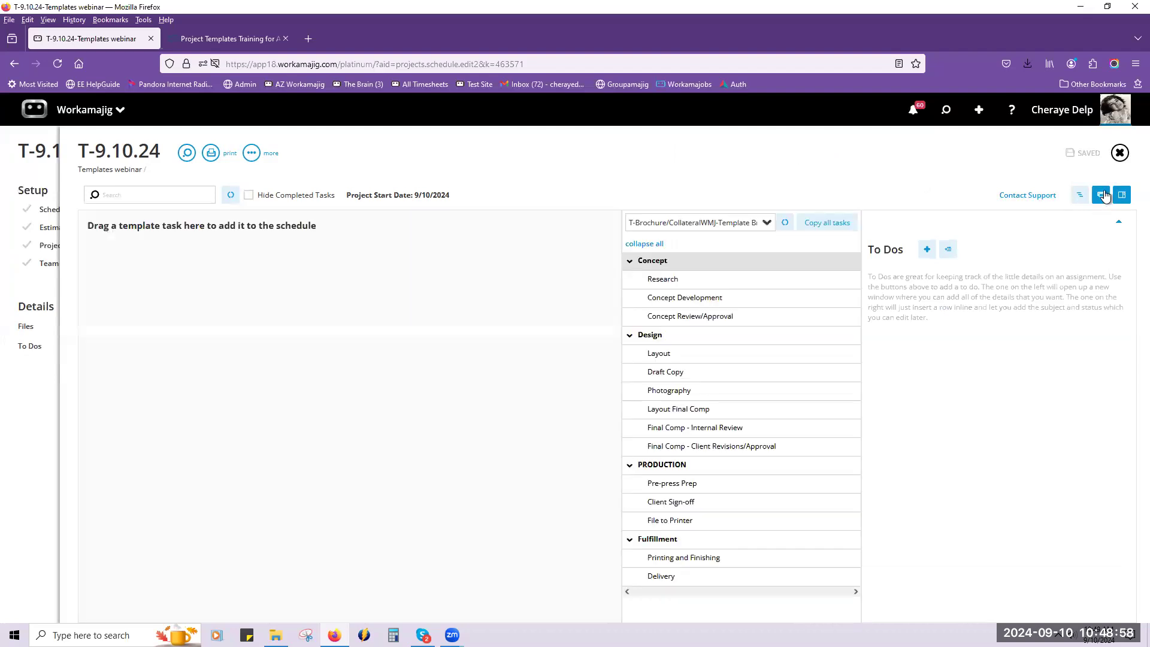
left_click(1124, 199)
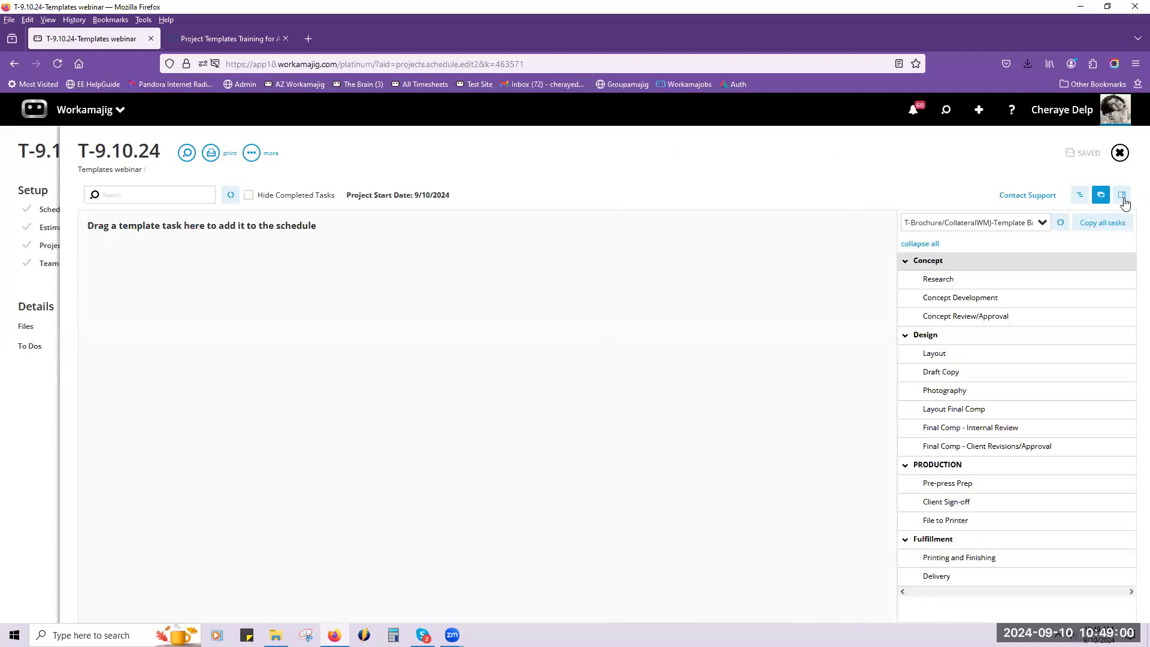
left_click(1029, 224)
left_click(1040, 221)
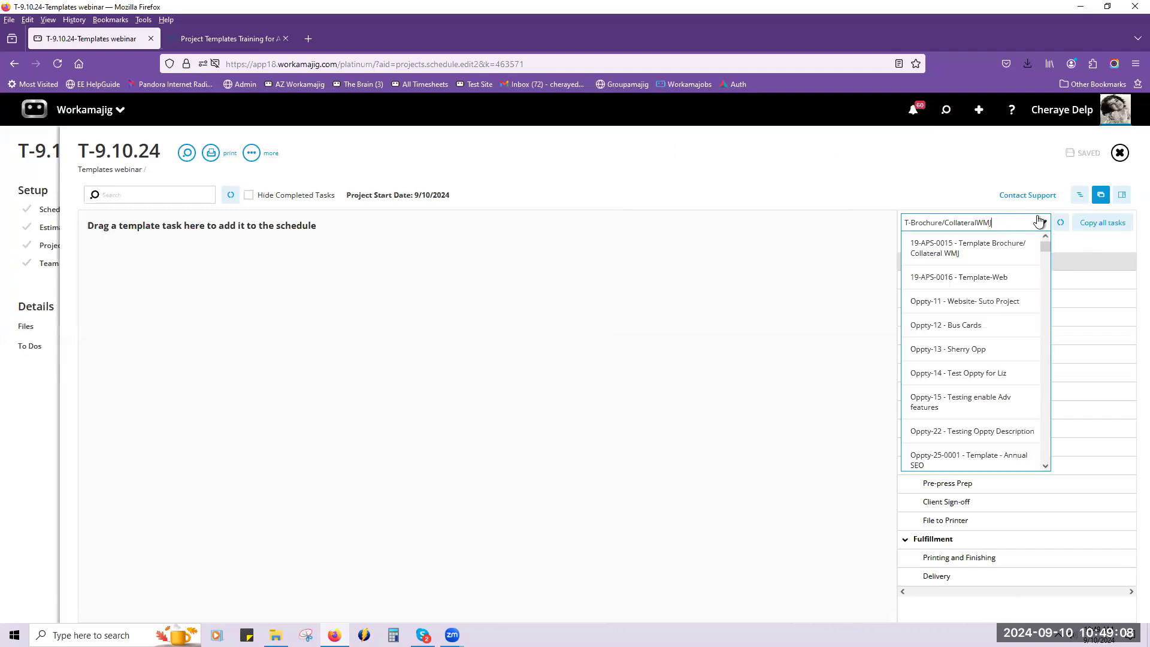
left_click(1003, 242)
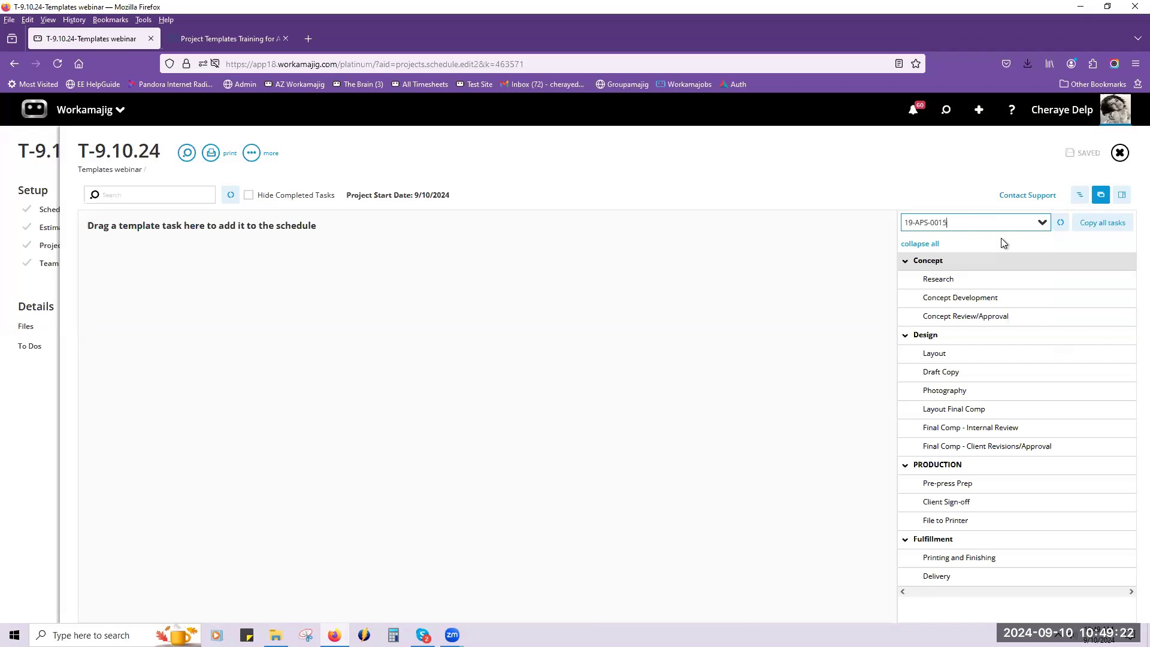
left_click(1086, 222)
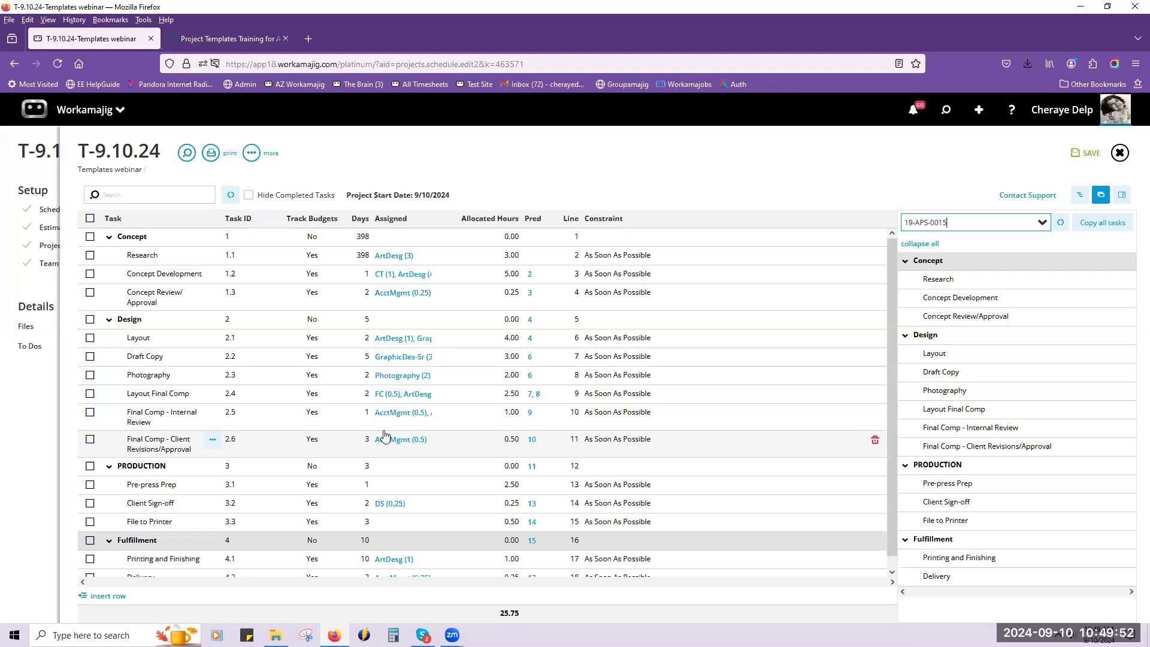
Save the T-9.10.24 schedule and return to the project template list.
left_click(79, 122)
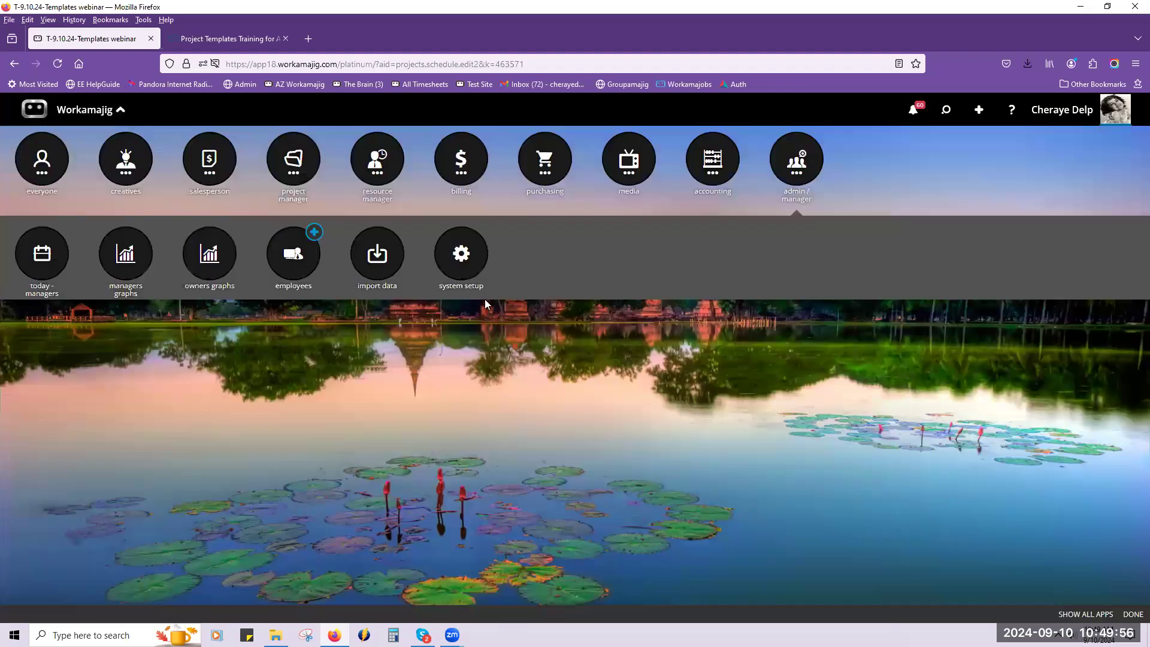
left_click(471, 278)
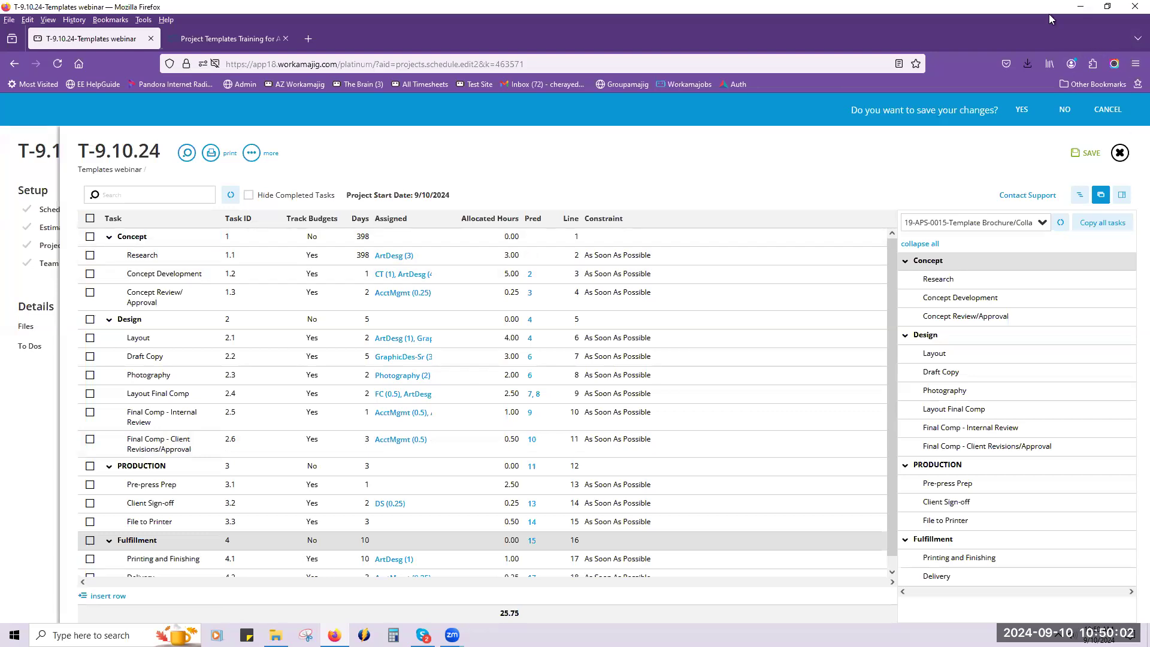
left_click(1072, 154)
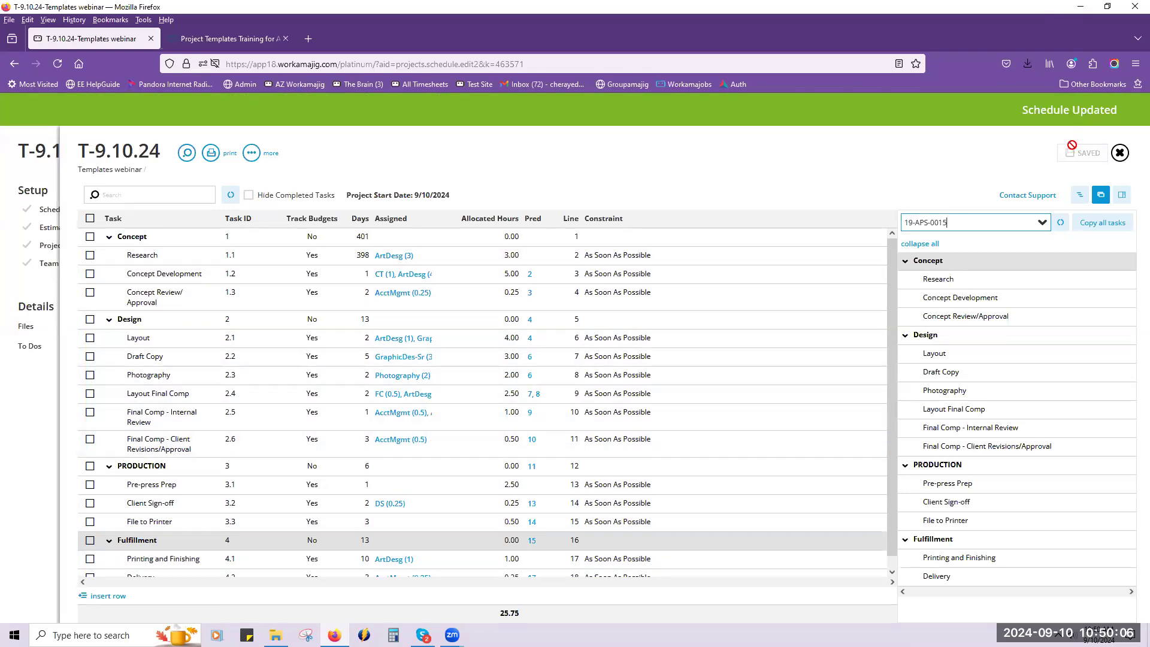
left_click(1119, 153)
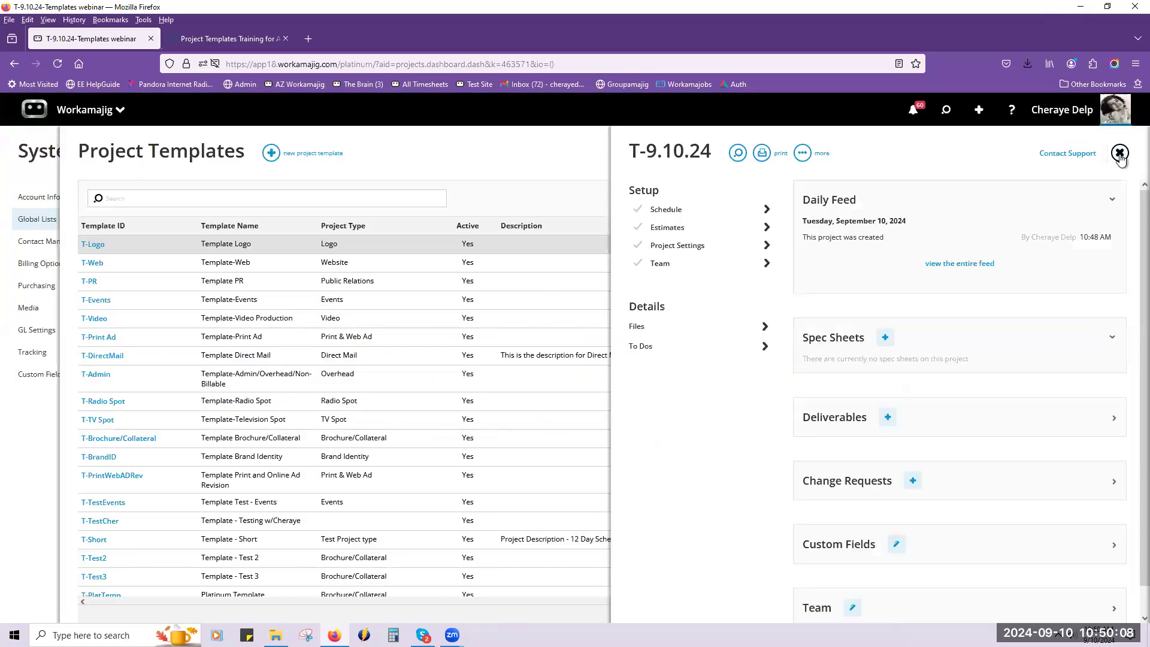
left_click(1120, 153)
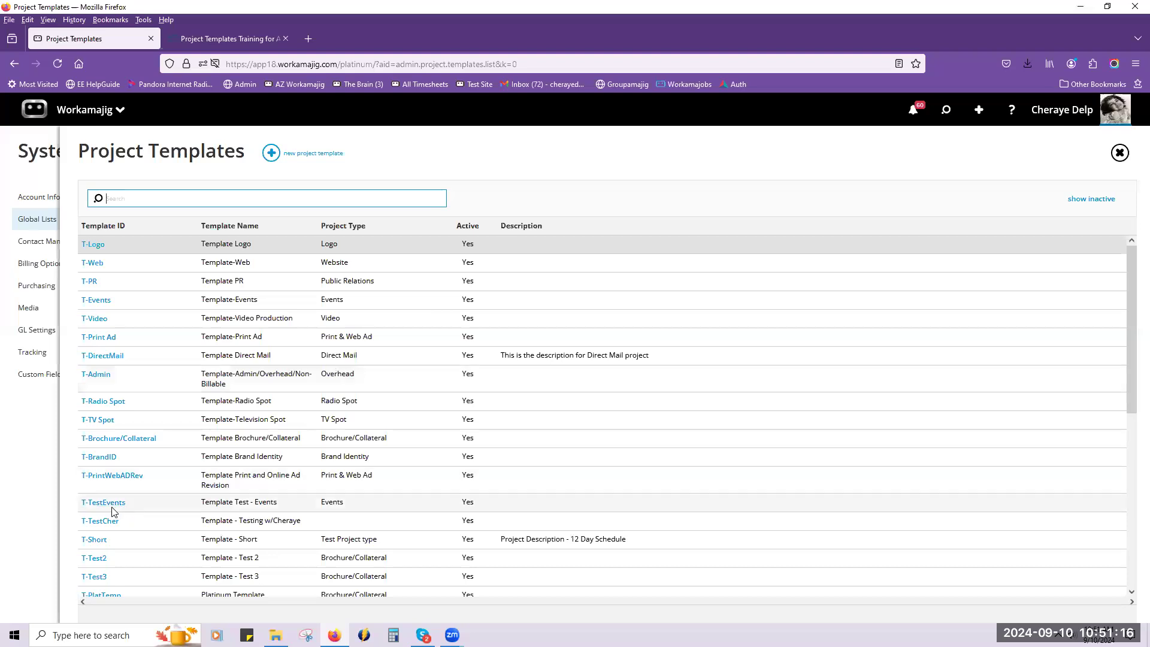
Open the T-Rounds template's schedule, review the tasks in its four rounds, and leave the schedule.
scroll(114, 510, "down", 2)
scroll(114, 510, "down", 4)
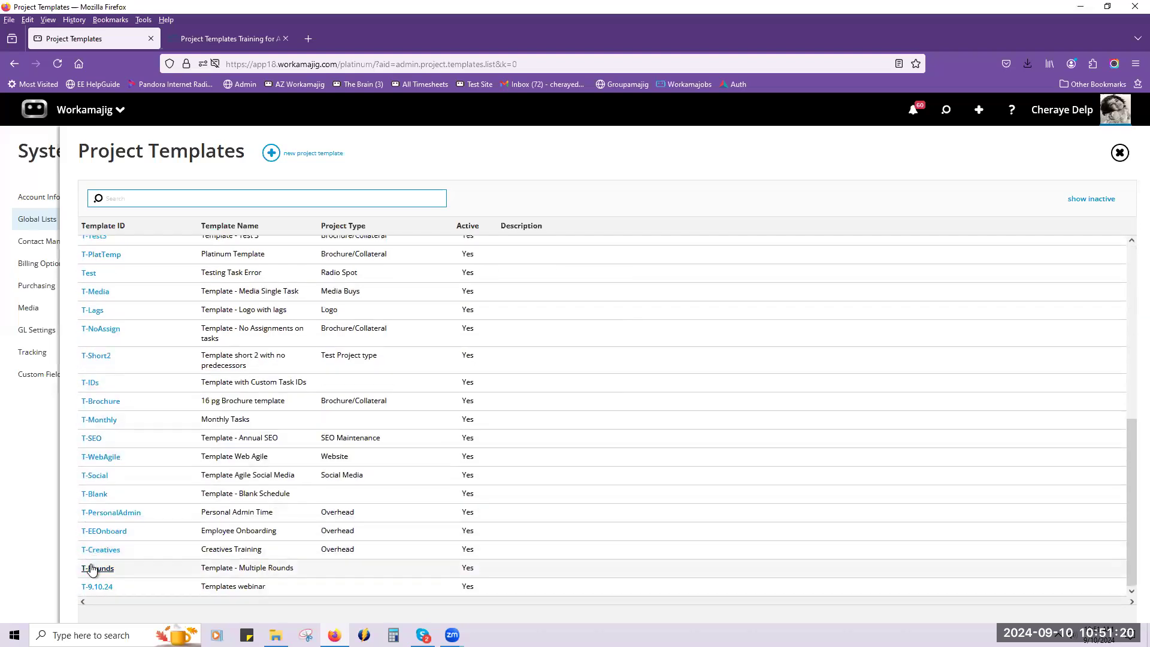
left_click(93, 568)
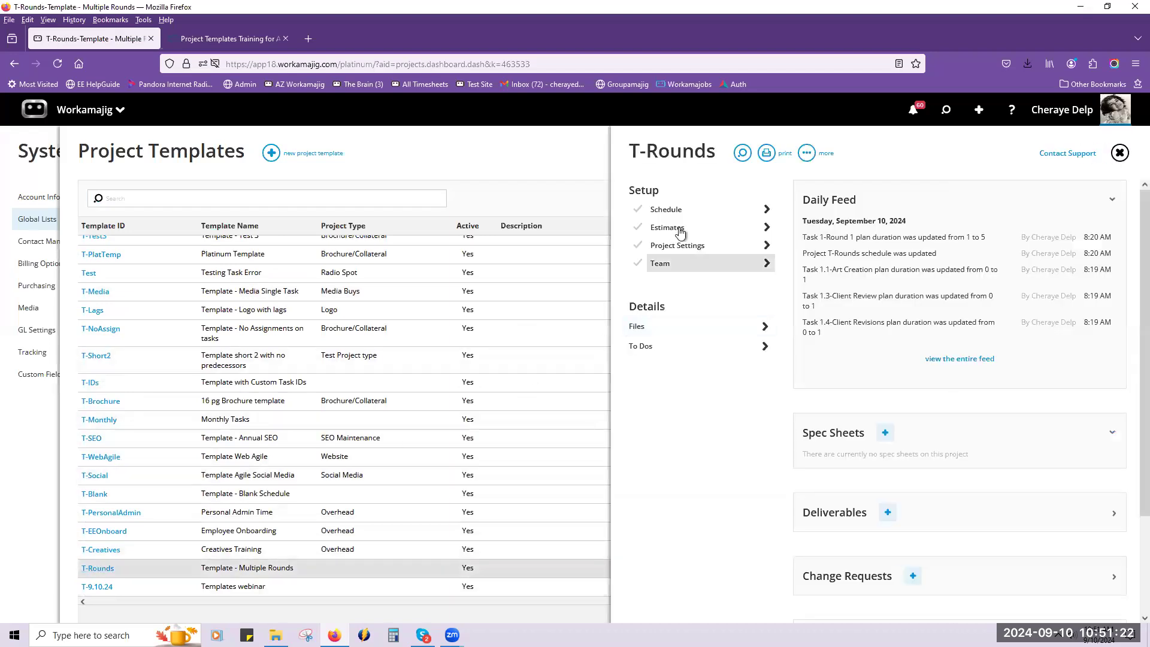
left_click(678, 217)
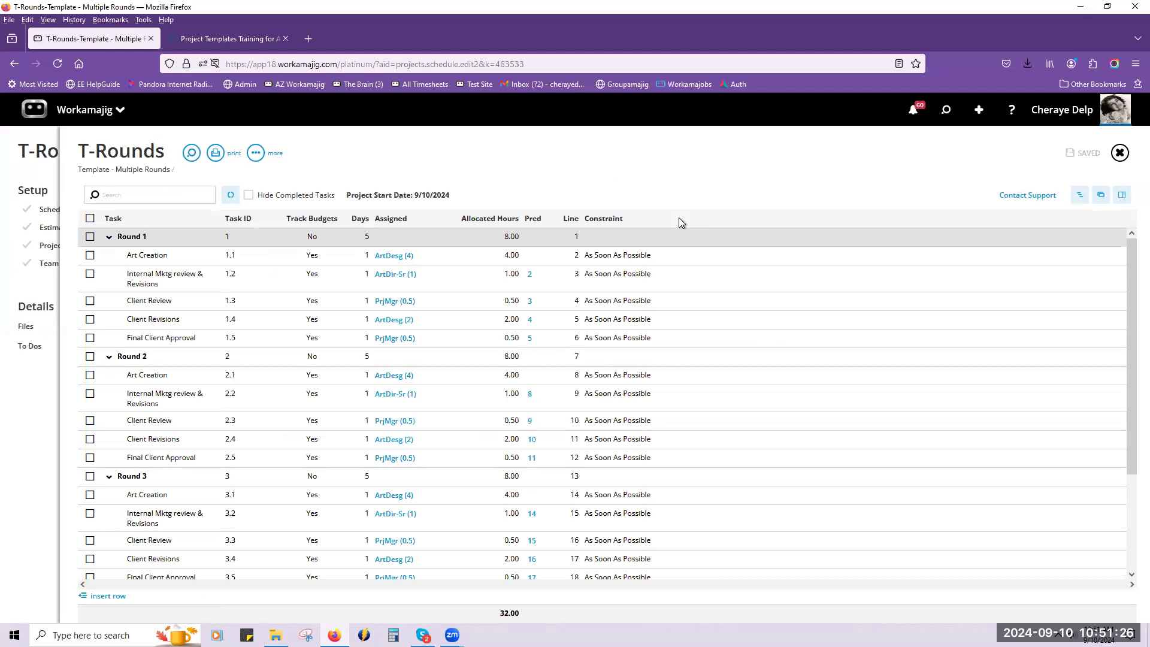
scroll(705, 238, "down", 2)
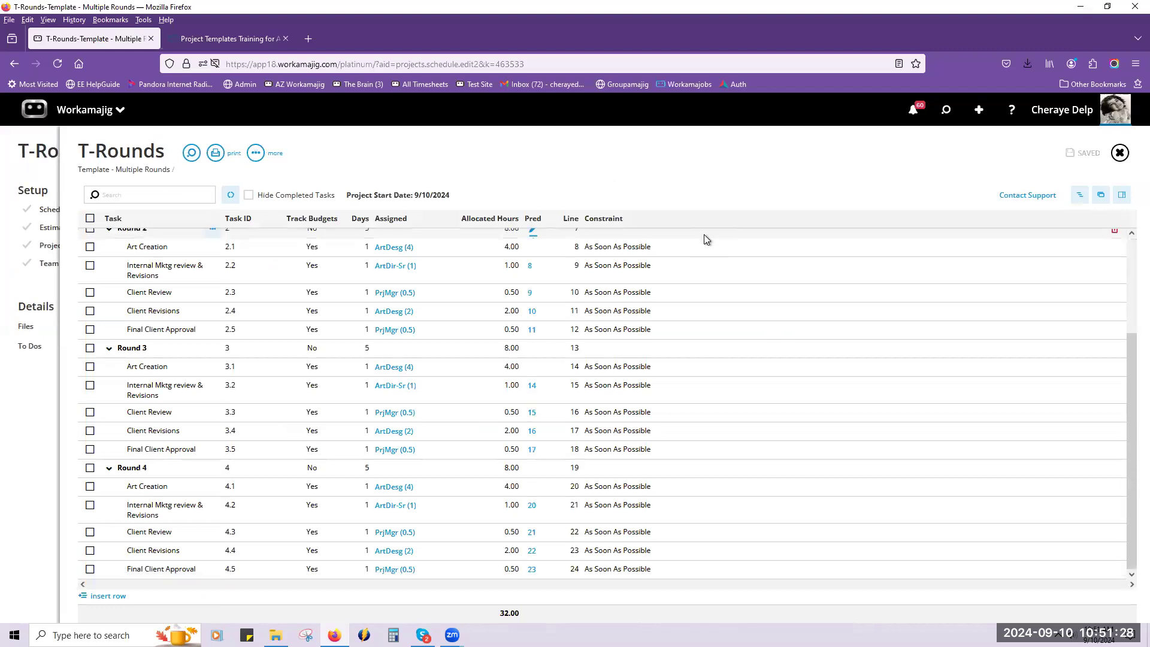
scroll(699, 234, "up", 2)
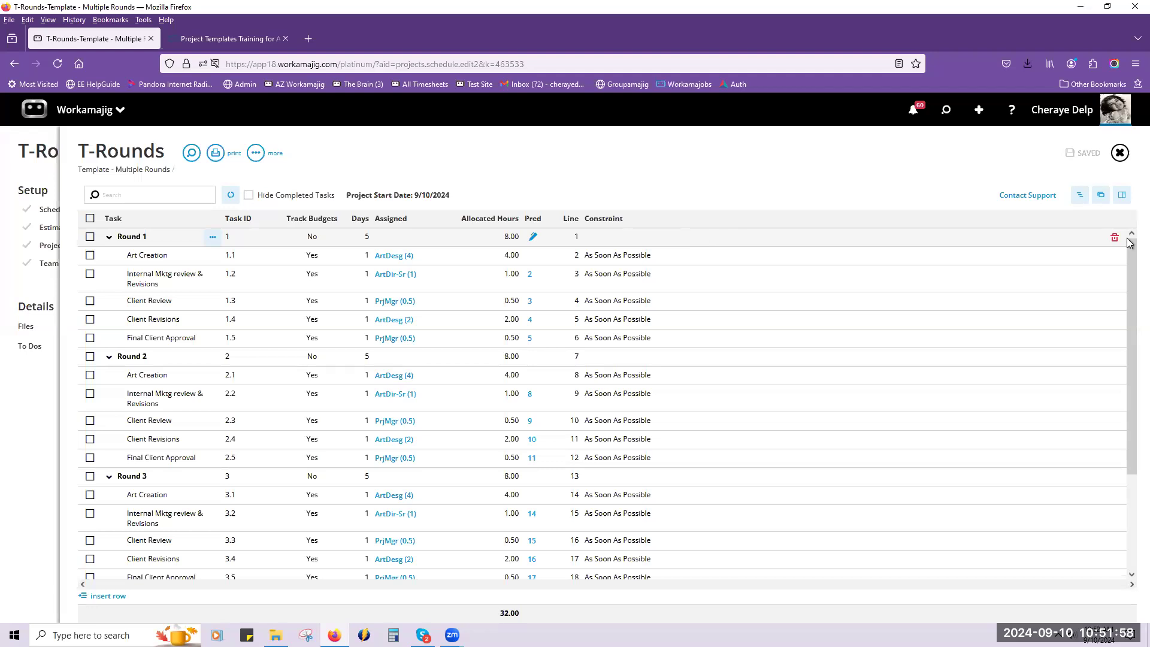
left_click(1118, 153)
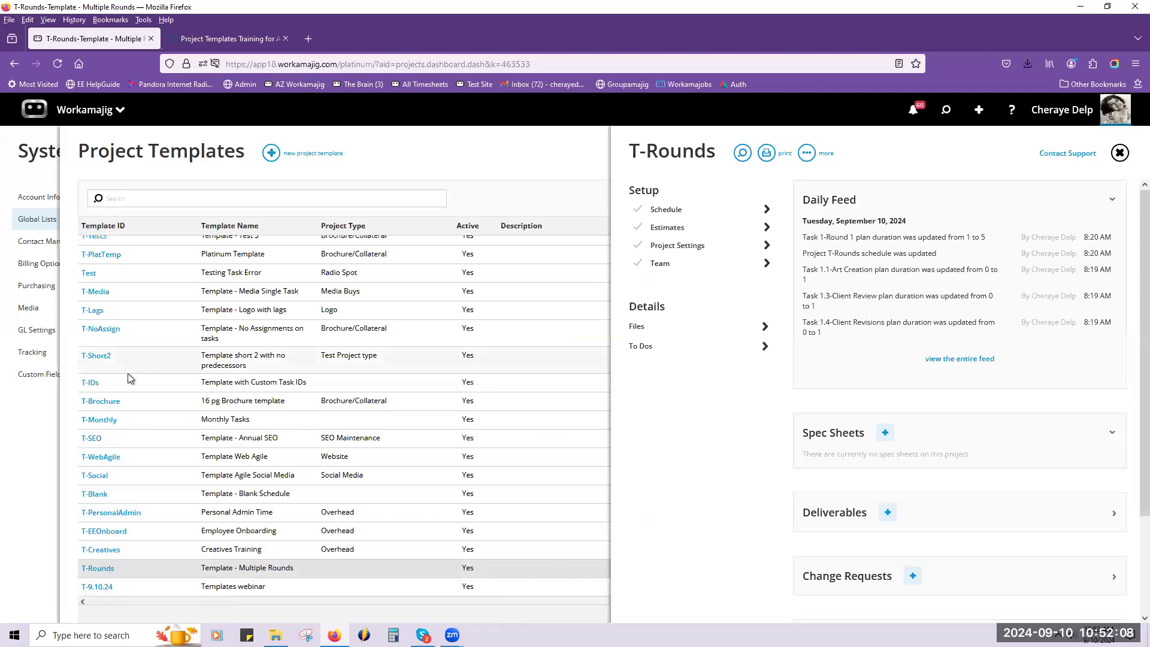
Find the T-Short template in the list and open its schedule.
scroll(117, 393, "up", 2)
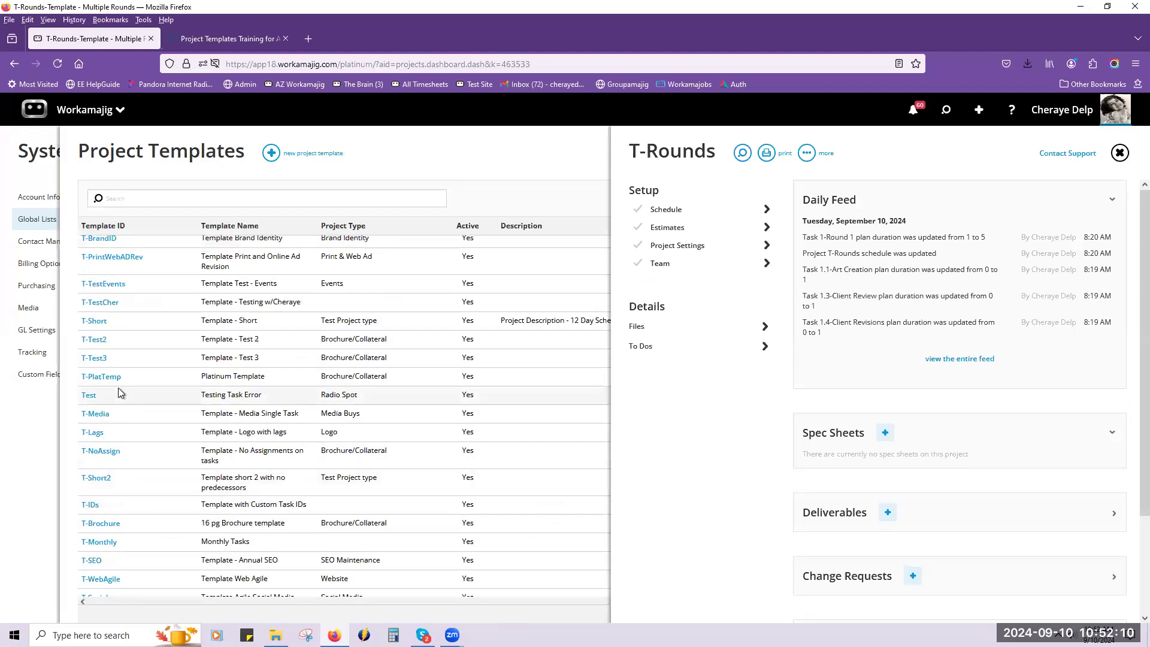
scroll(117, 387, "up", 1)
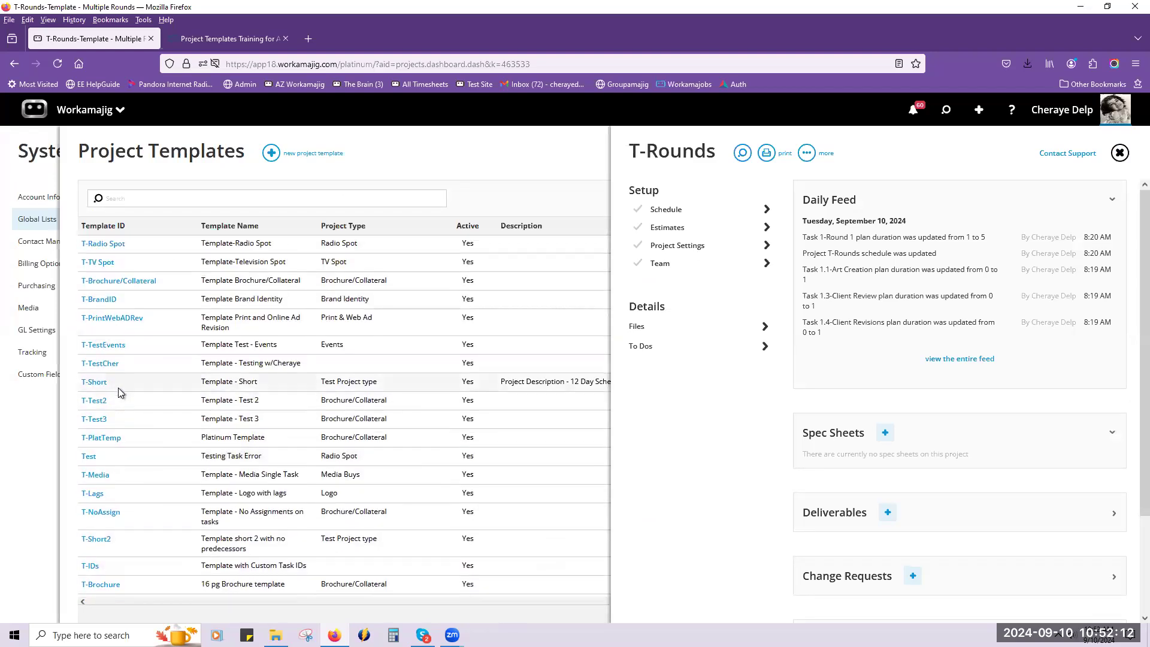
left_click(96, 382)
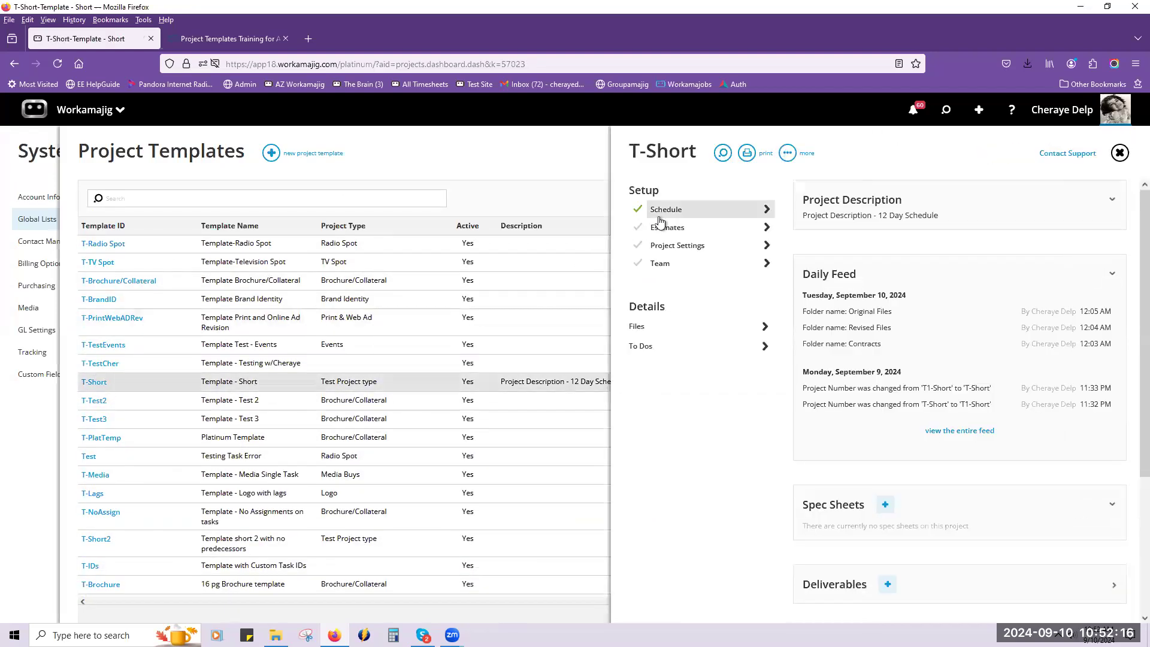
left_click(658, 218)
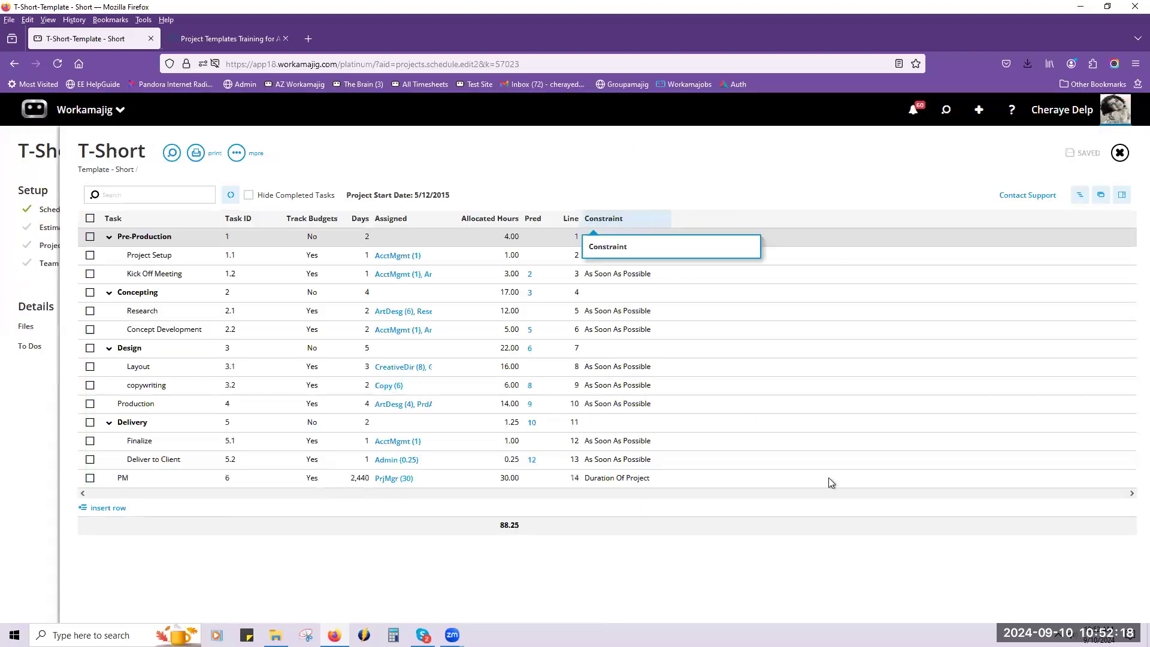
Add Round 1 with its subtasks from the T-Rounds Multiple Rounds template to the T-Short schedule, below copywriting in the Design phase.
left_click(1100, 195)
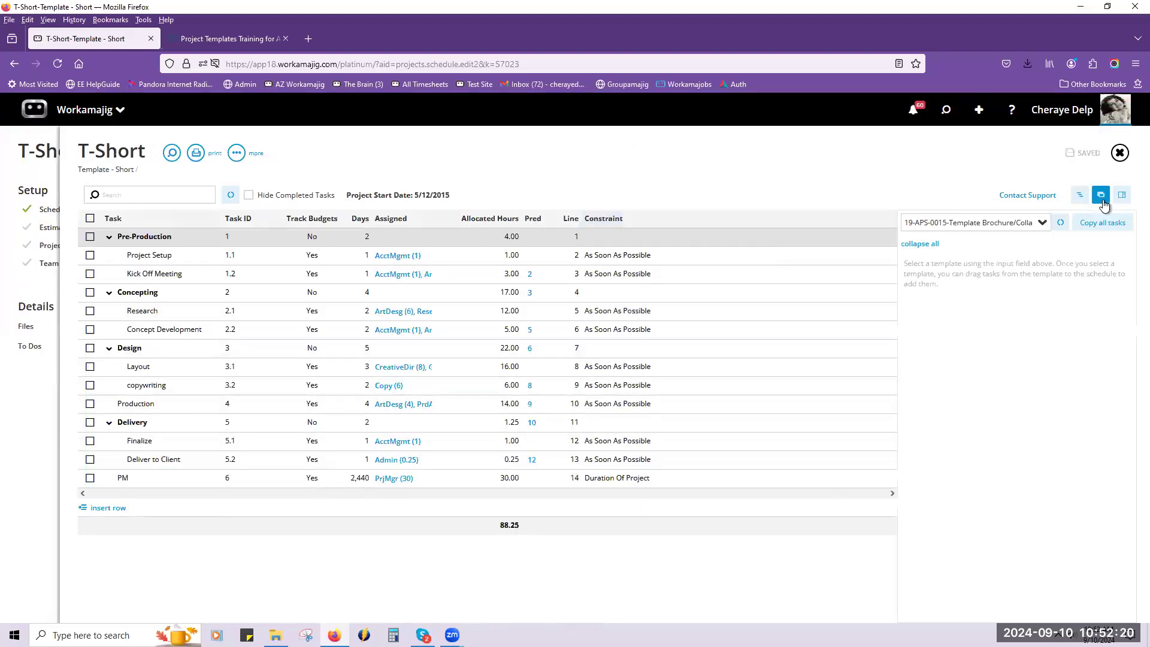
left_click(1028, 225)
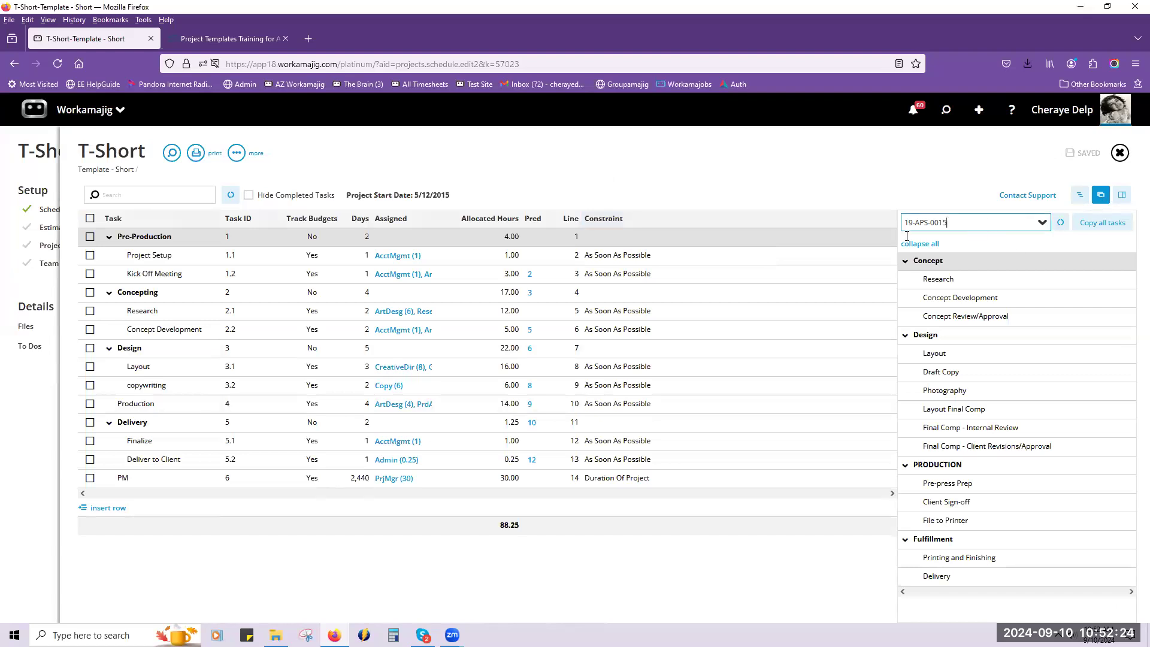
left_click_drag(906, 236, 829, 243)
type("round")
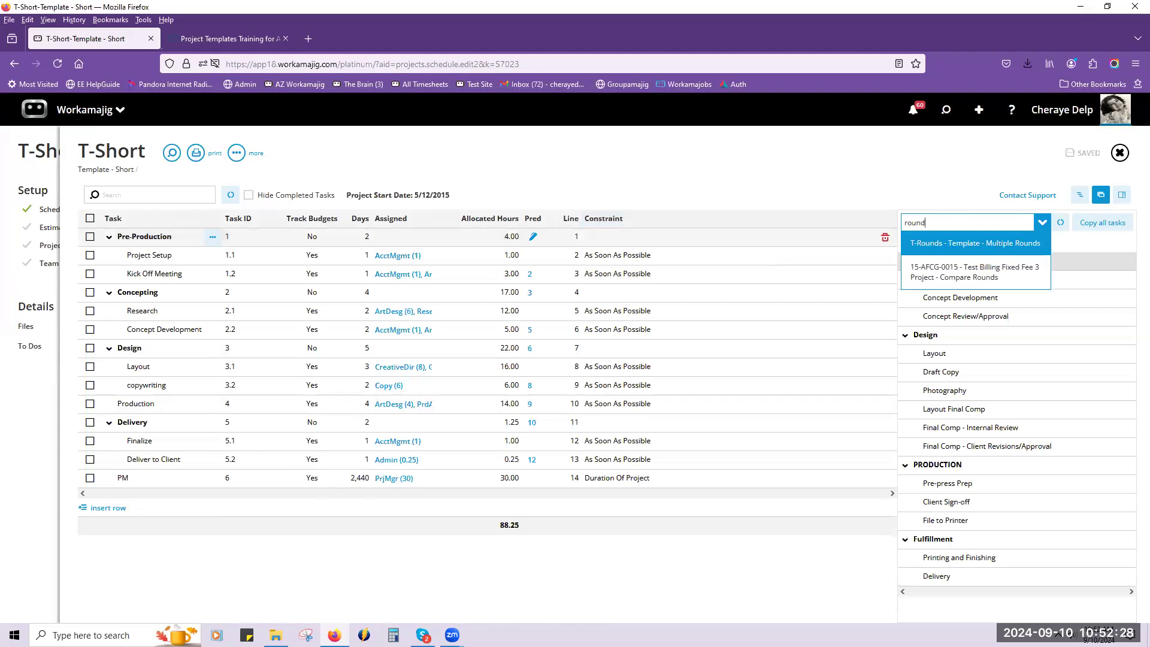
left_click(948, 250)
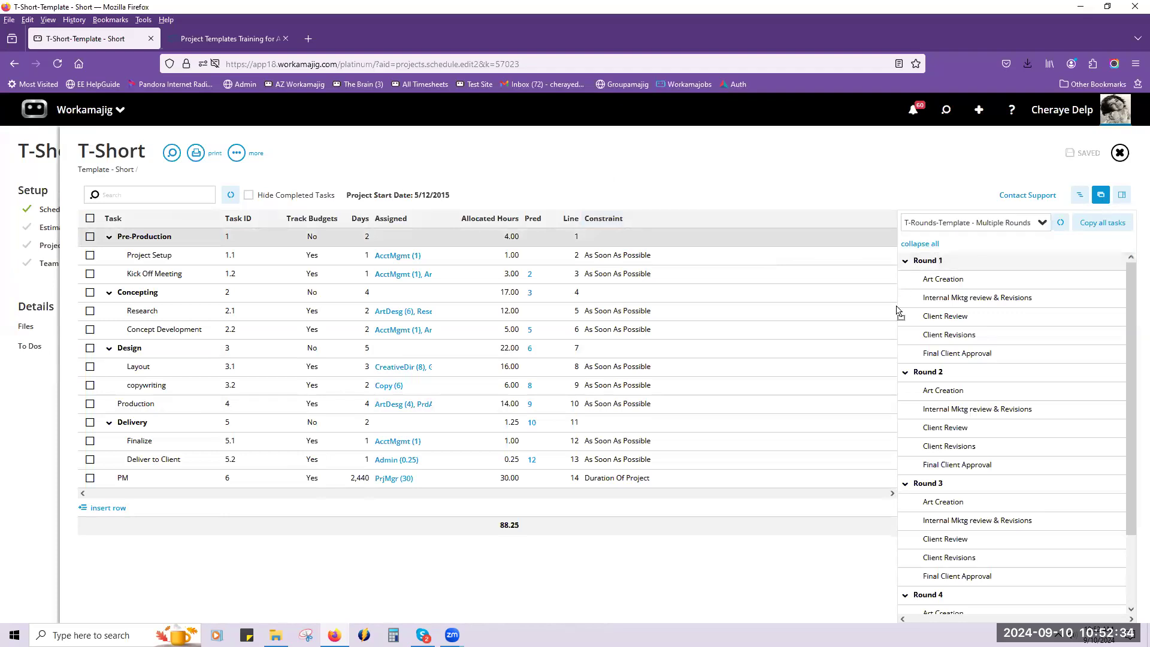
left_click_drag(832, 354, 806, 350)
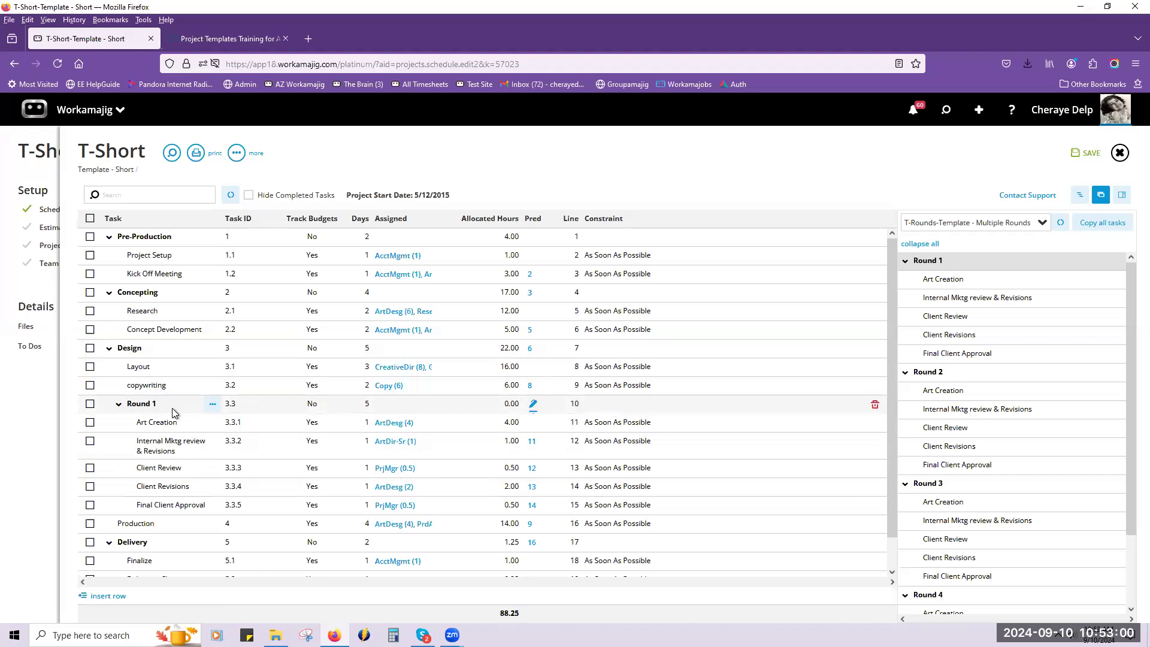
Move the Round 1 task out of the Design phase to the top level and save the schedule.
left_click(219, 414)
left_click(213, 406)
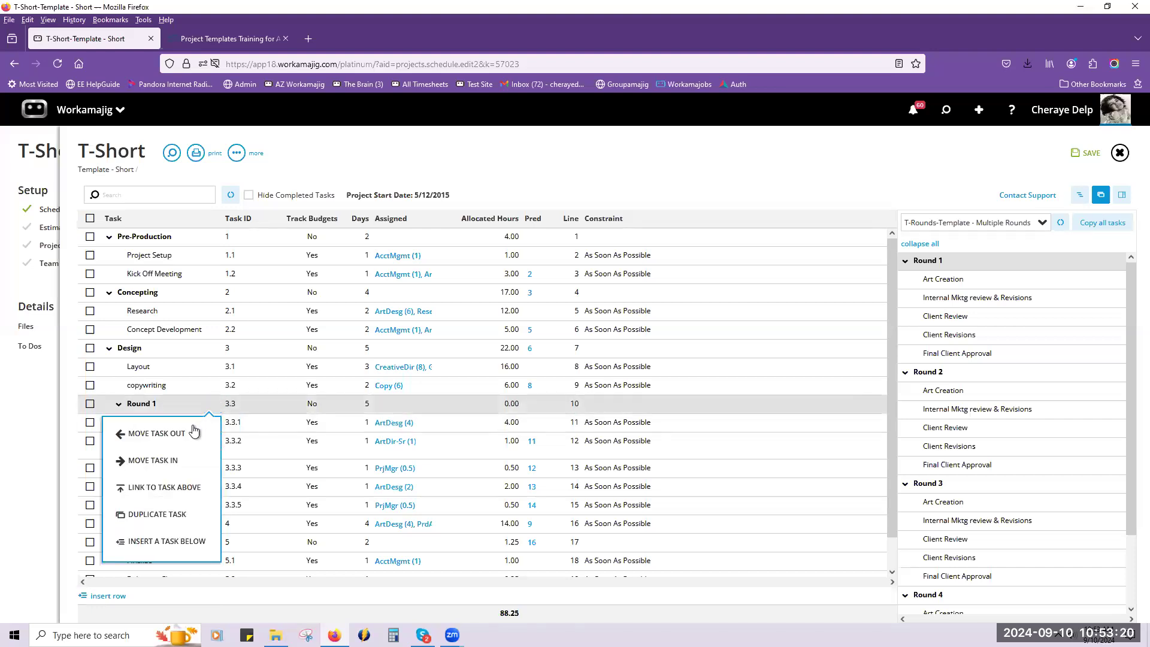
left_click(193, 429)
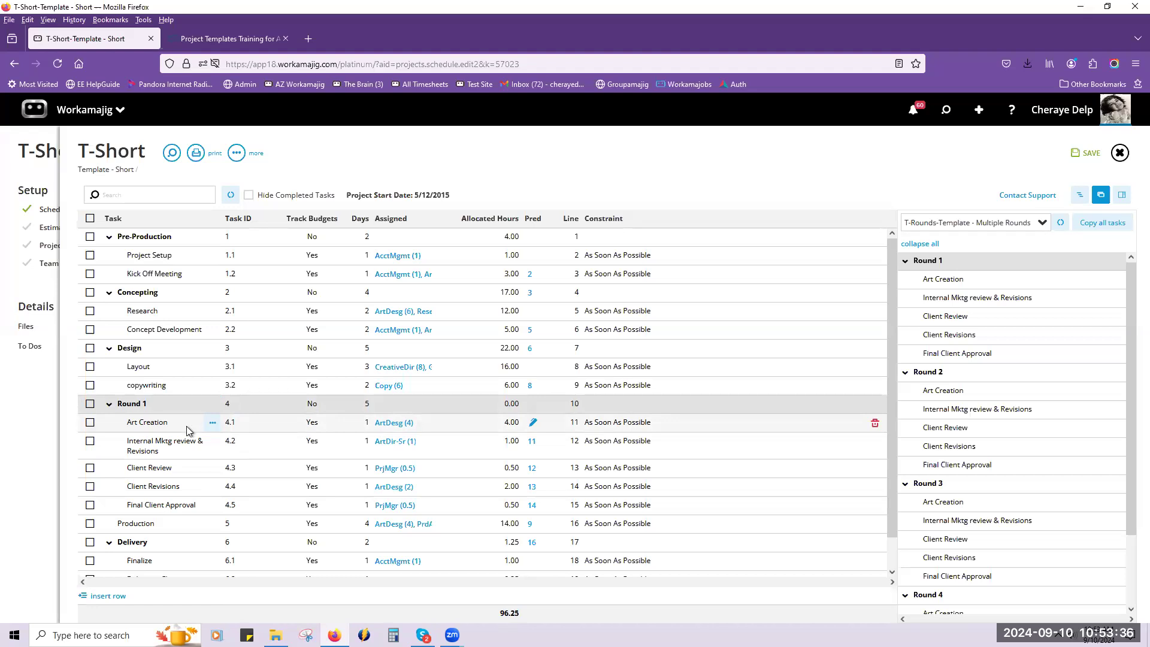
left_click(1091, 154)
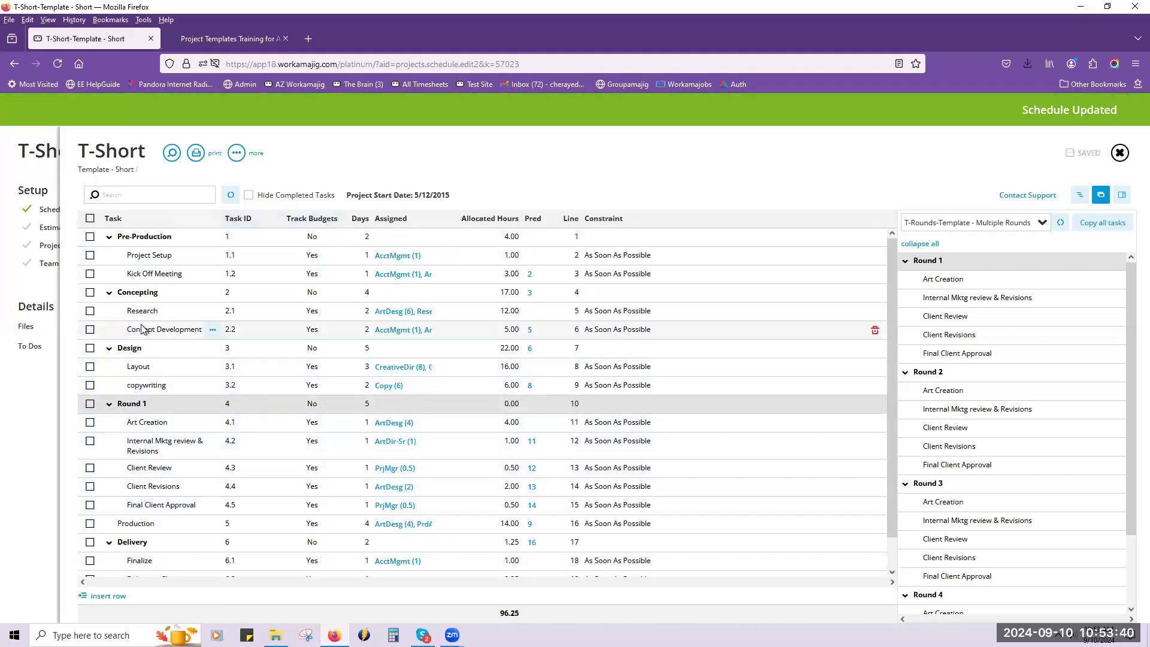
Unlink all tasks in the T-Short schedule and save it.
left_click(90, 219)
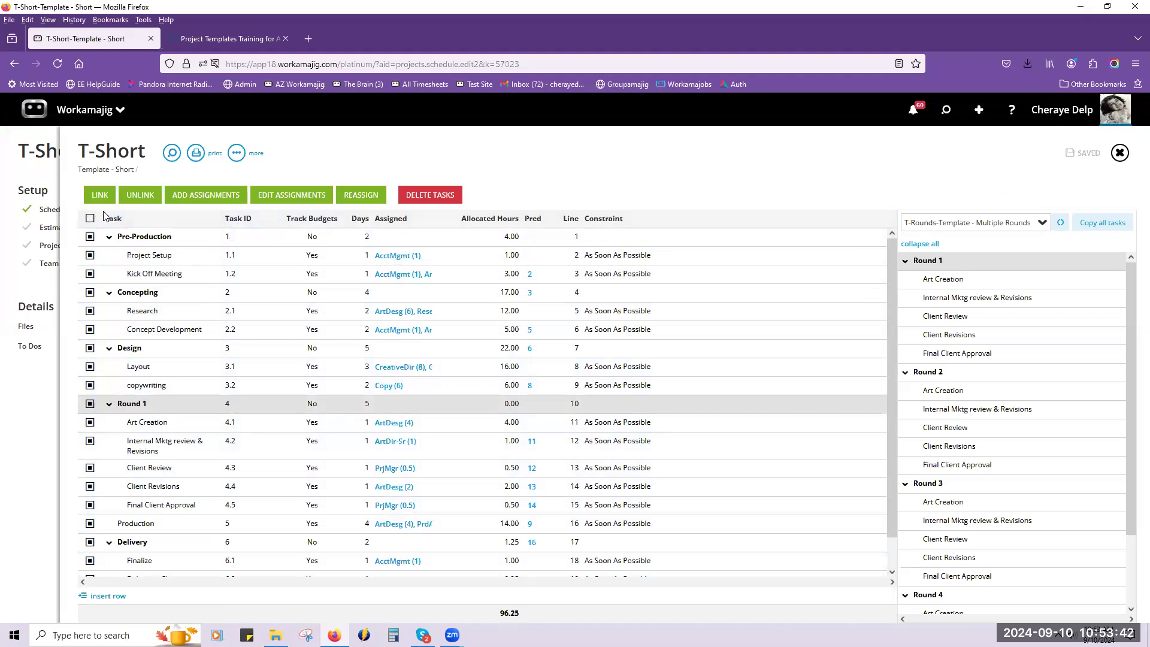
left_click(137, 195)
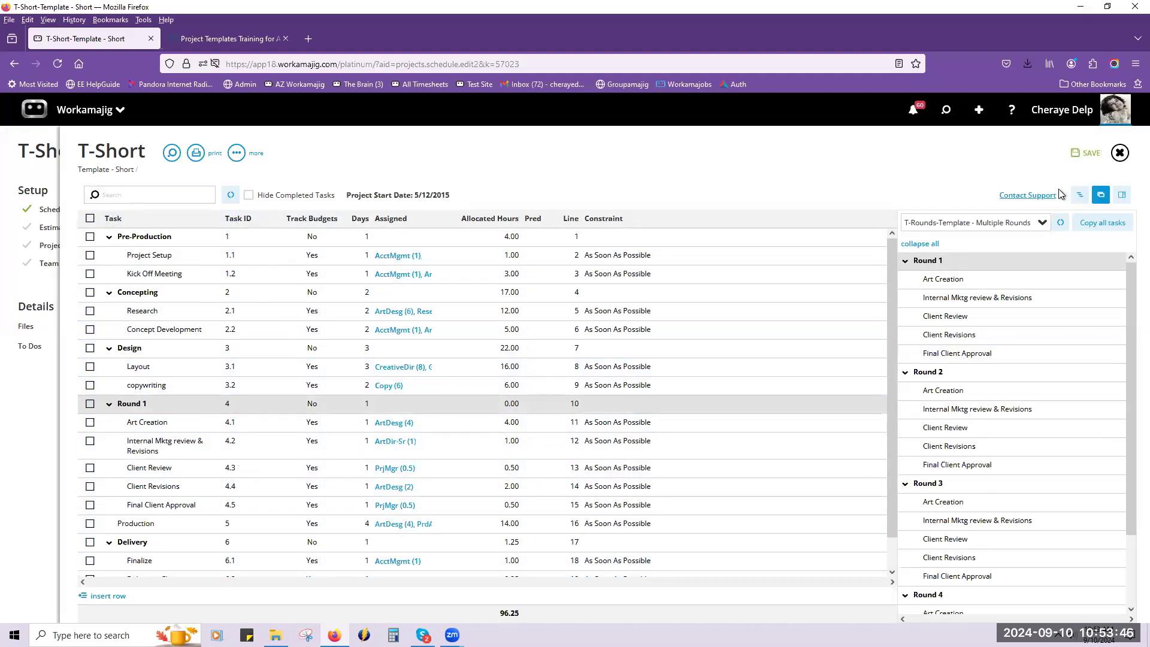
left_click(1073, 160)
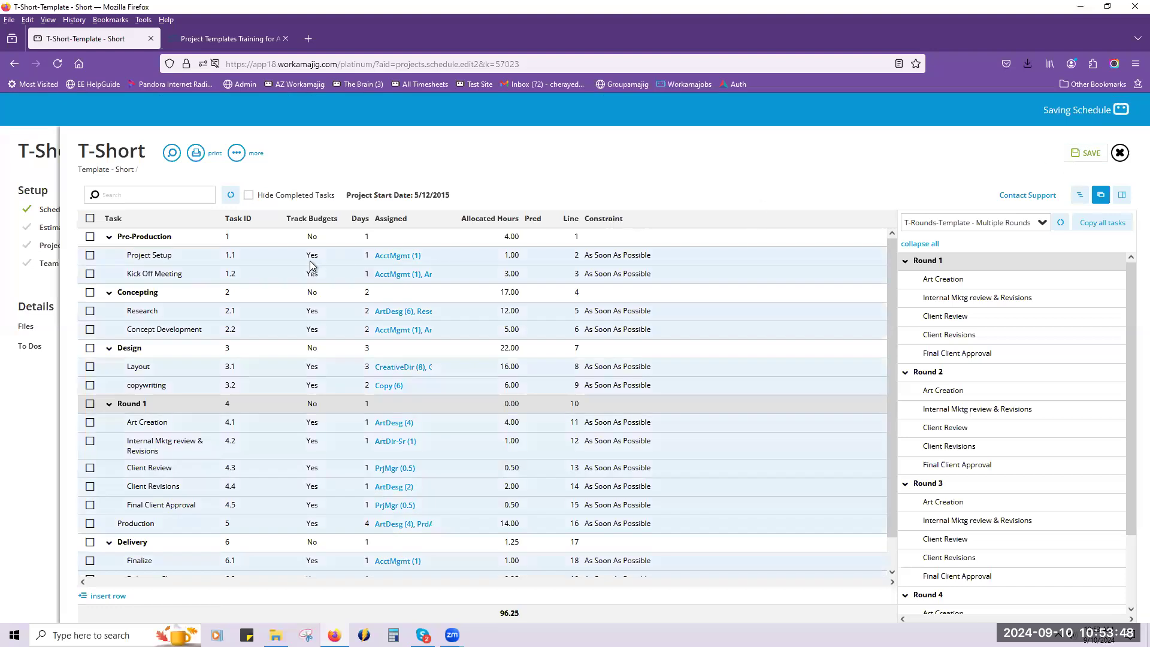
Link all tasks in the T-Short schedule and close it without saving the changes.
left_click(90, 218)
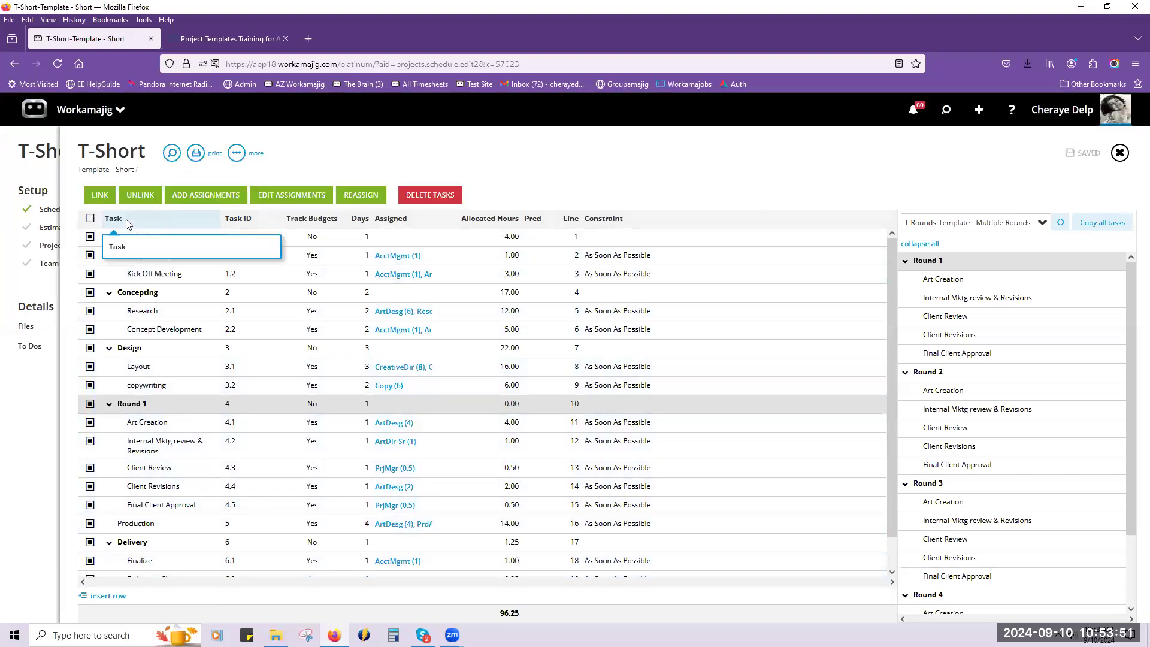
left_click(98, 193)
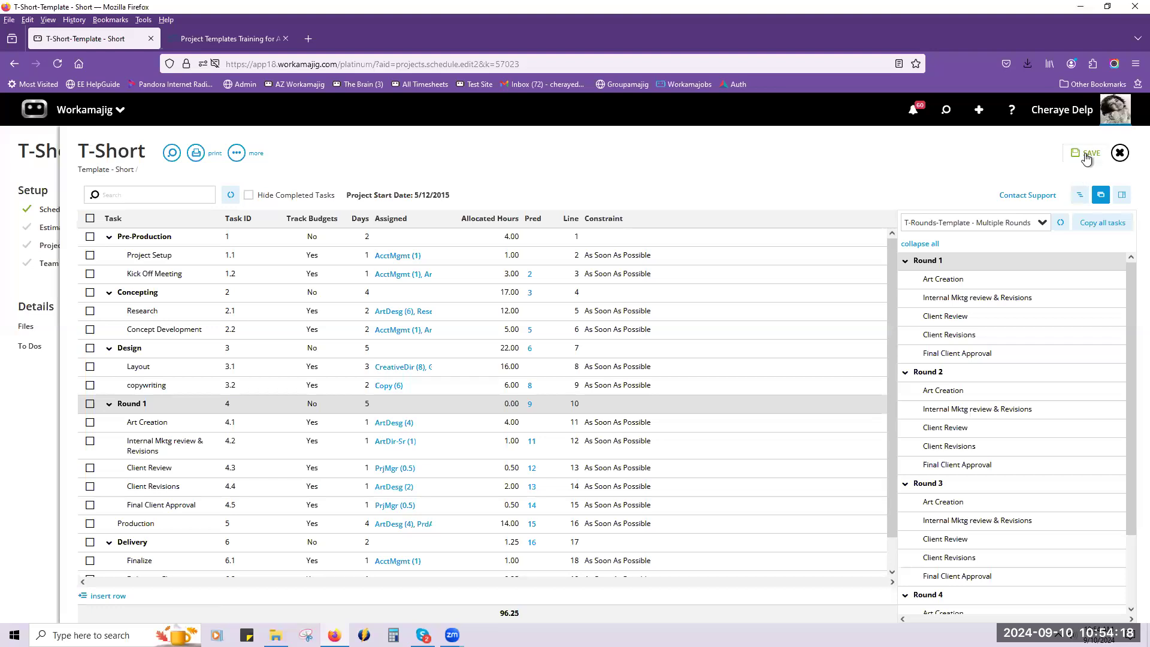
left_click(1118, 155)
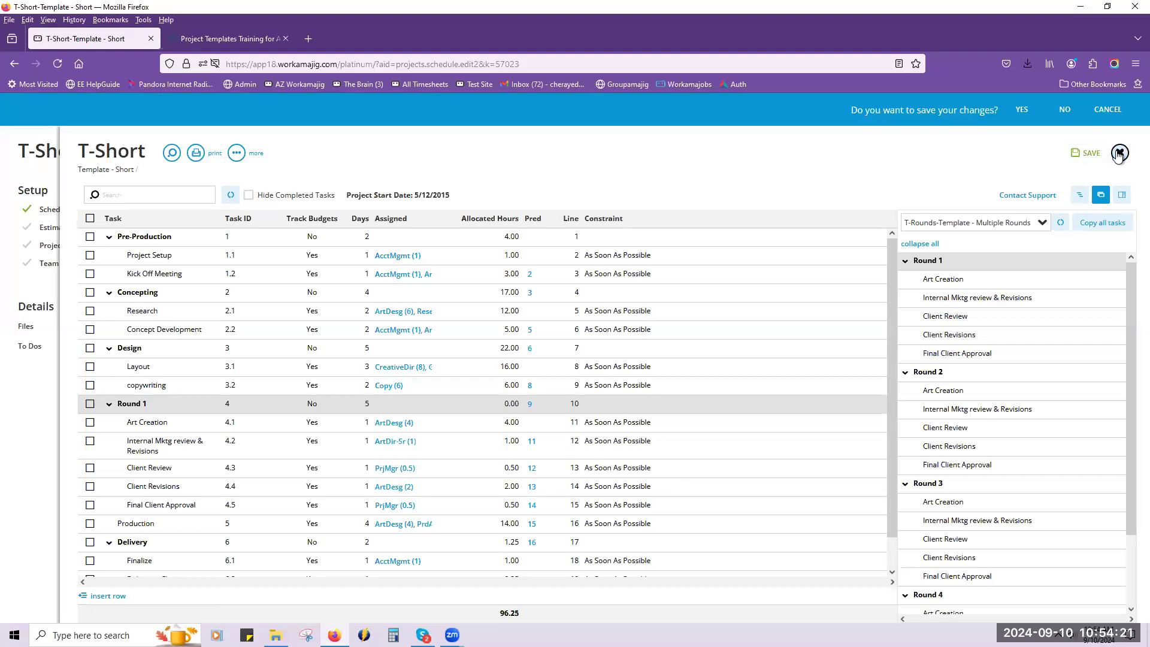
left_click(1066, 111)
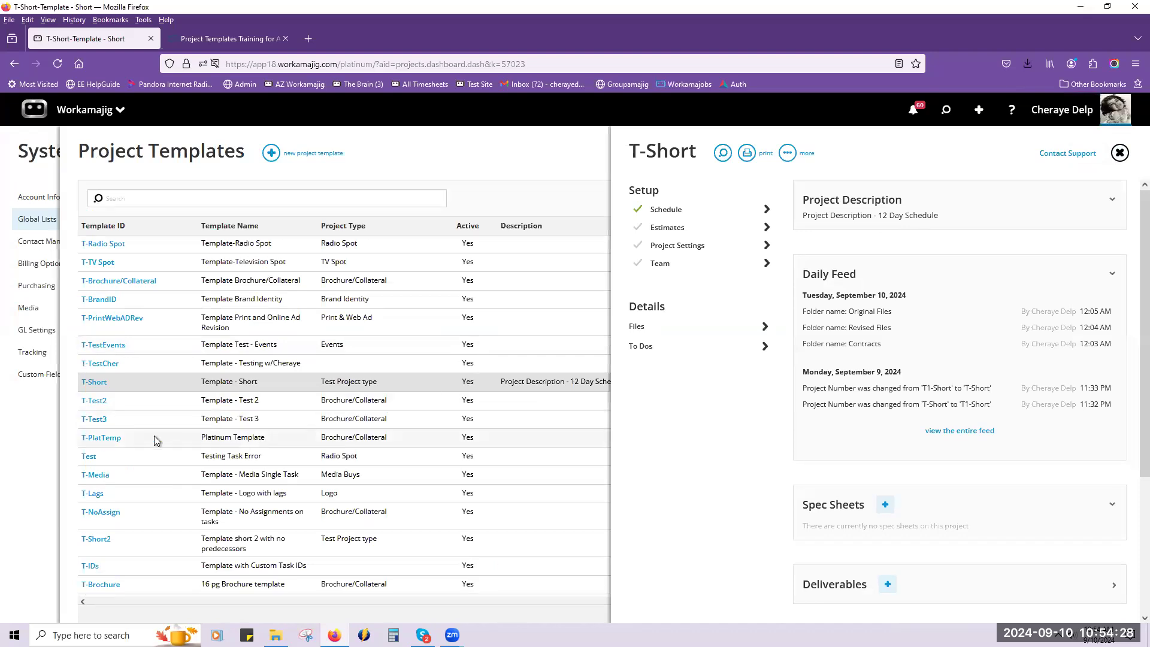
Find the T-DirectMail template, review its schedule, and return to the full template list.
scroll(99, 427, "up", 3)
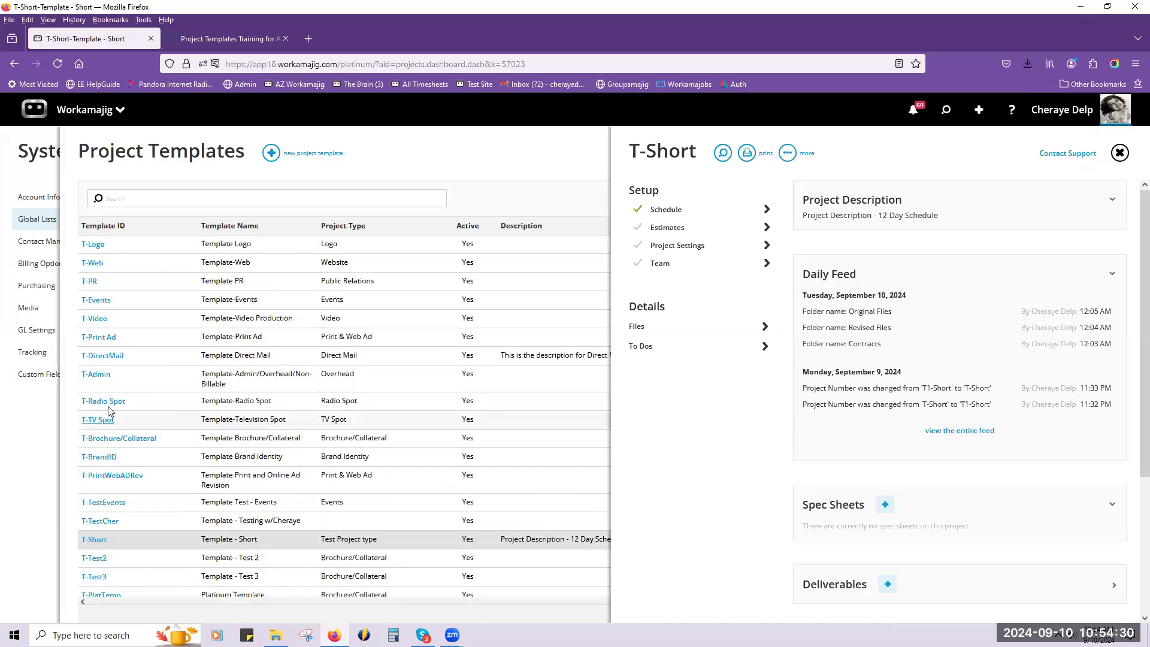
left_click(109, 356)
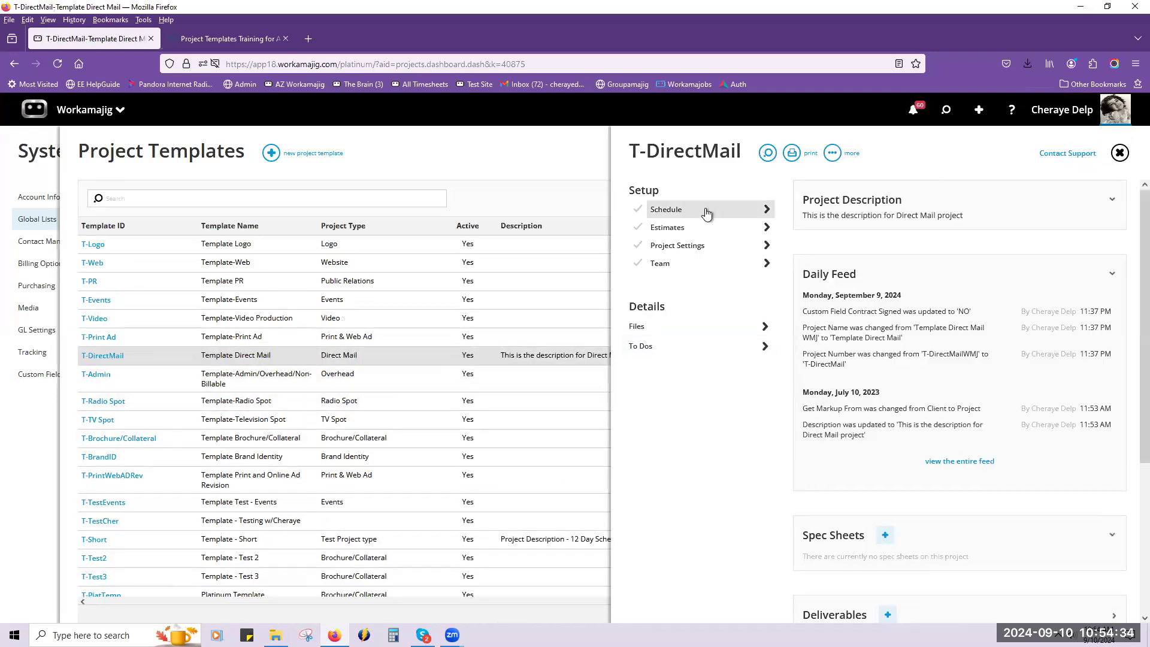
left_click(707, 211)
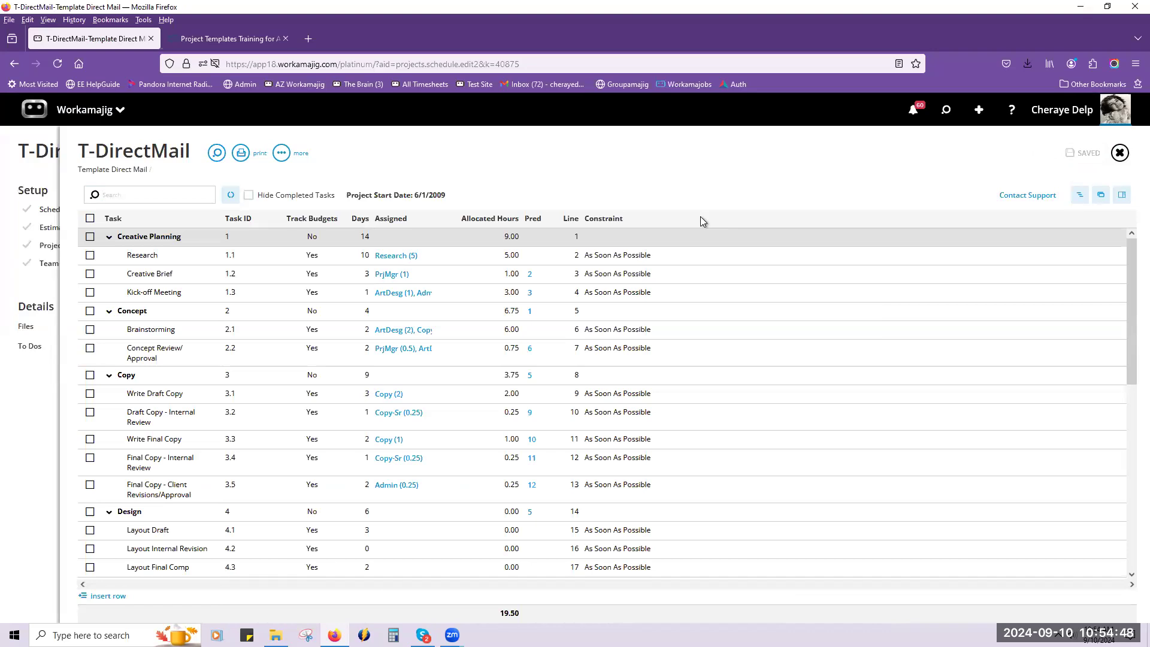
left_click(1123, 163)
left_click(1120, 157)
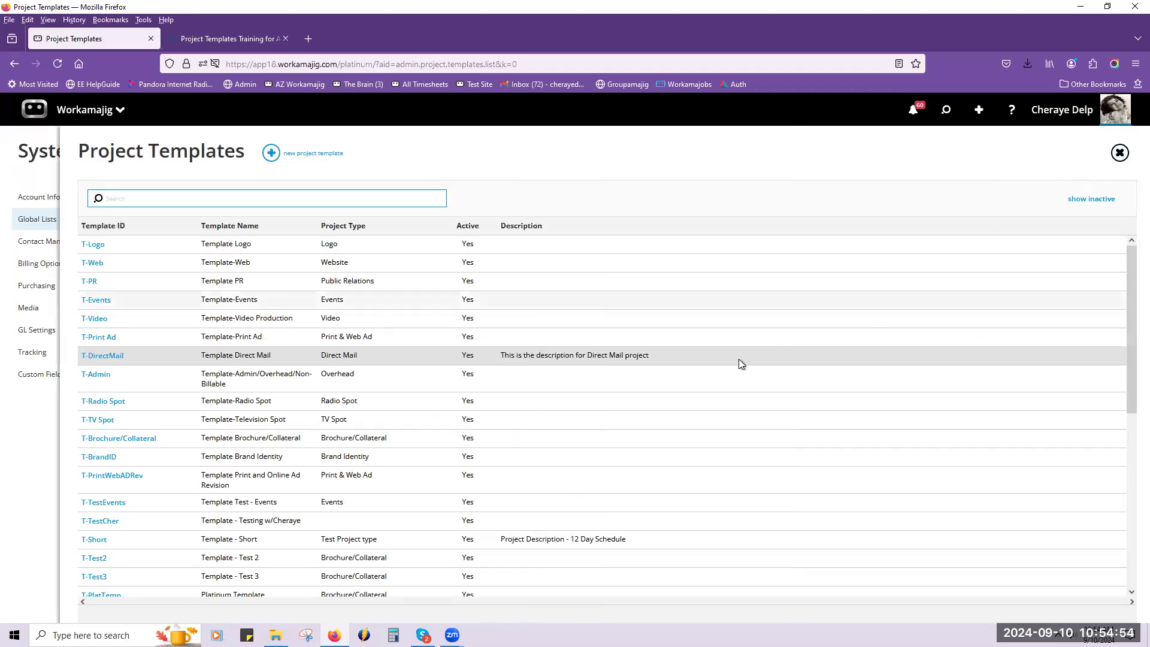
Review the T-Admin template's schedule and its project settings.
left_click(106, 377)
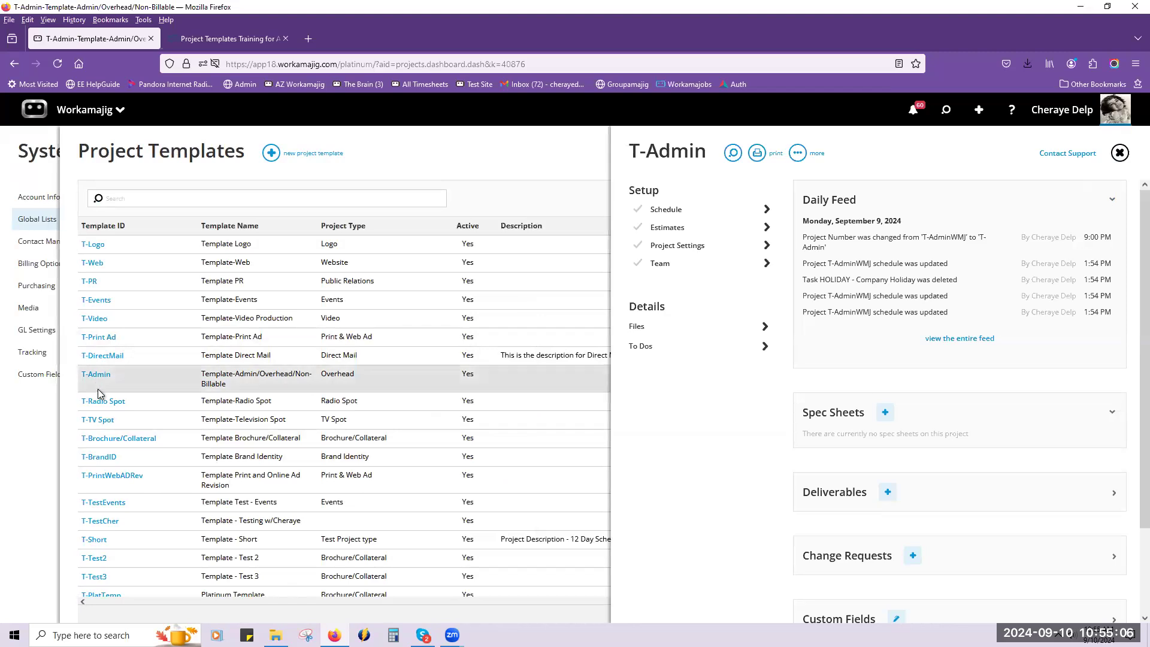
left_click(711, 214)
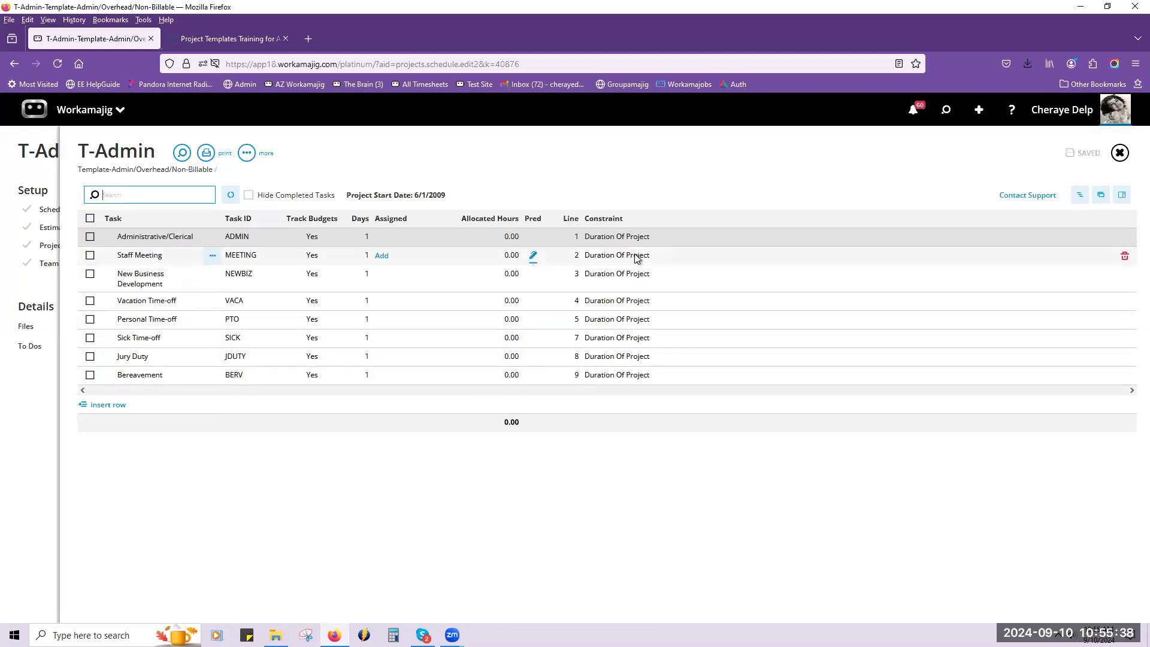
left_click(1119, 154)
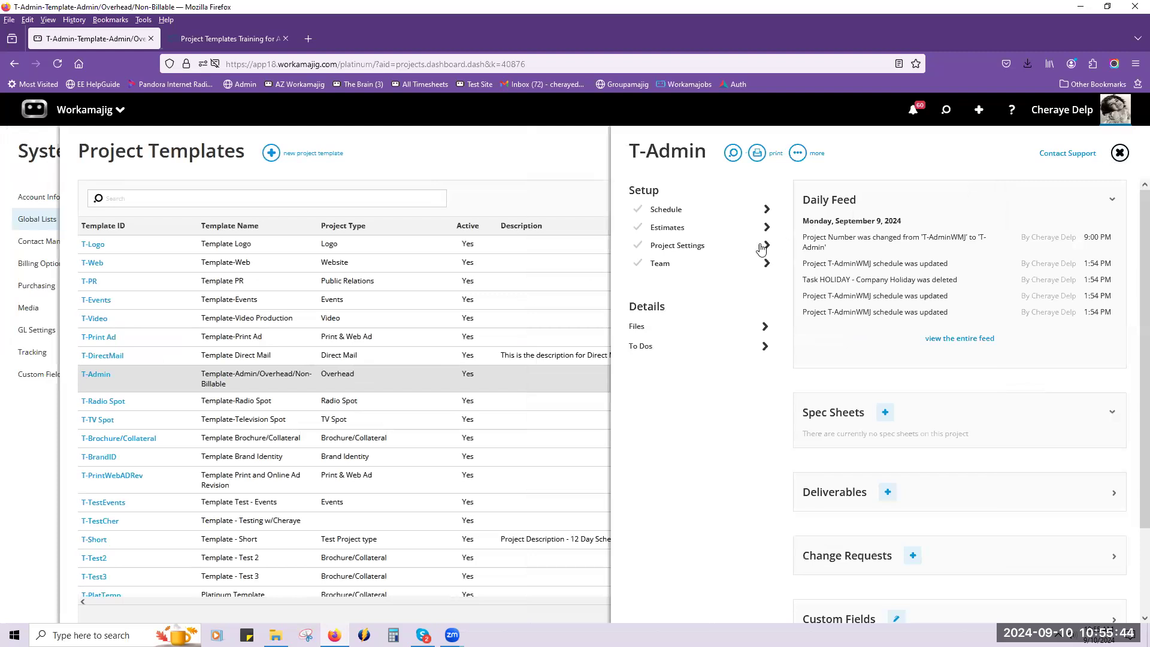
left_click(746, 249)
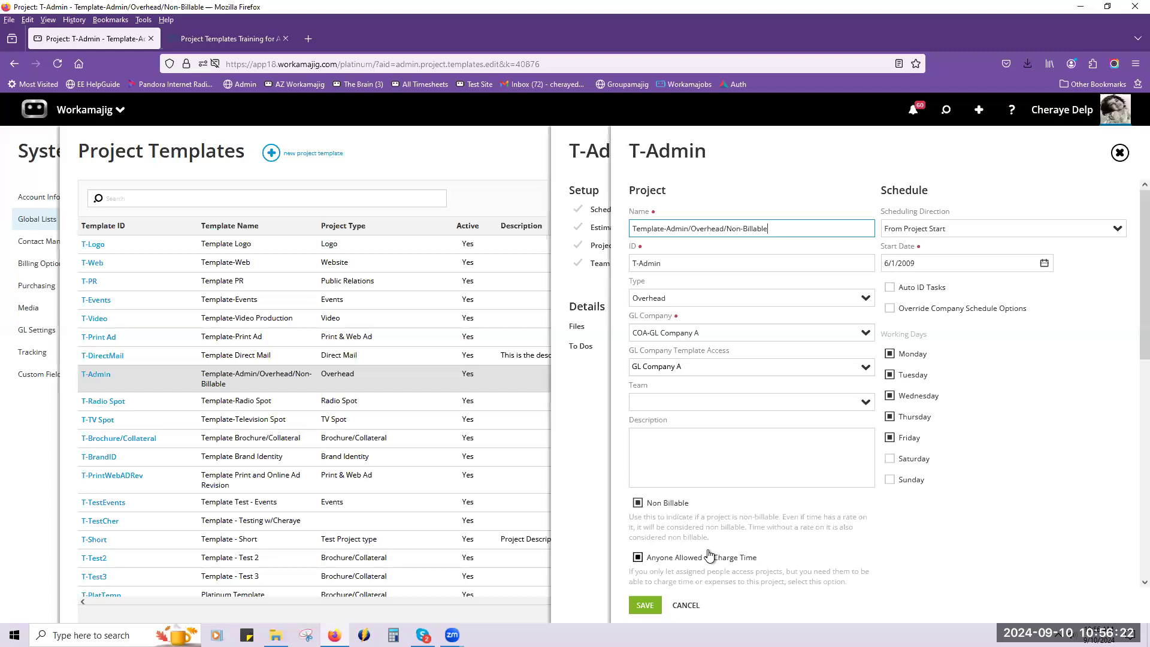
Find the T-PersonalAdmin template in the list and check its project settings.
scroll(132, 542, "down", 2)
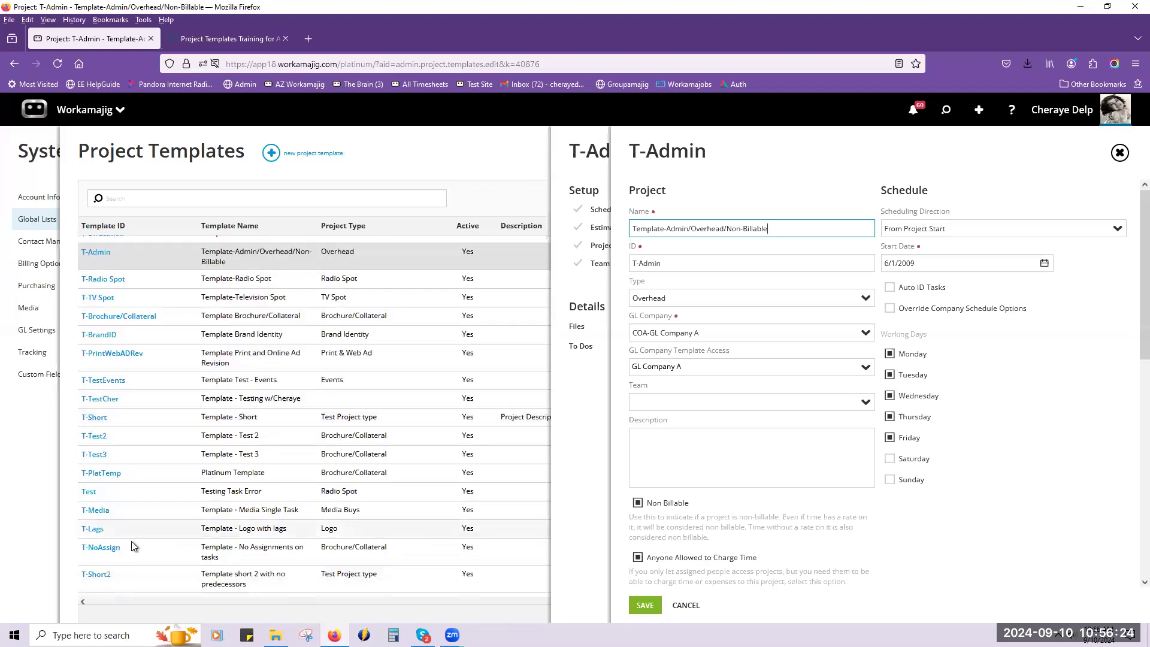
scroll(131, 541, "down", 4)
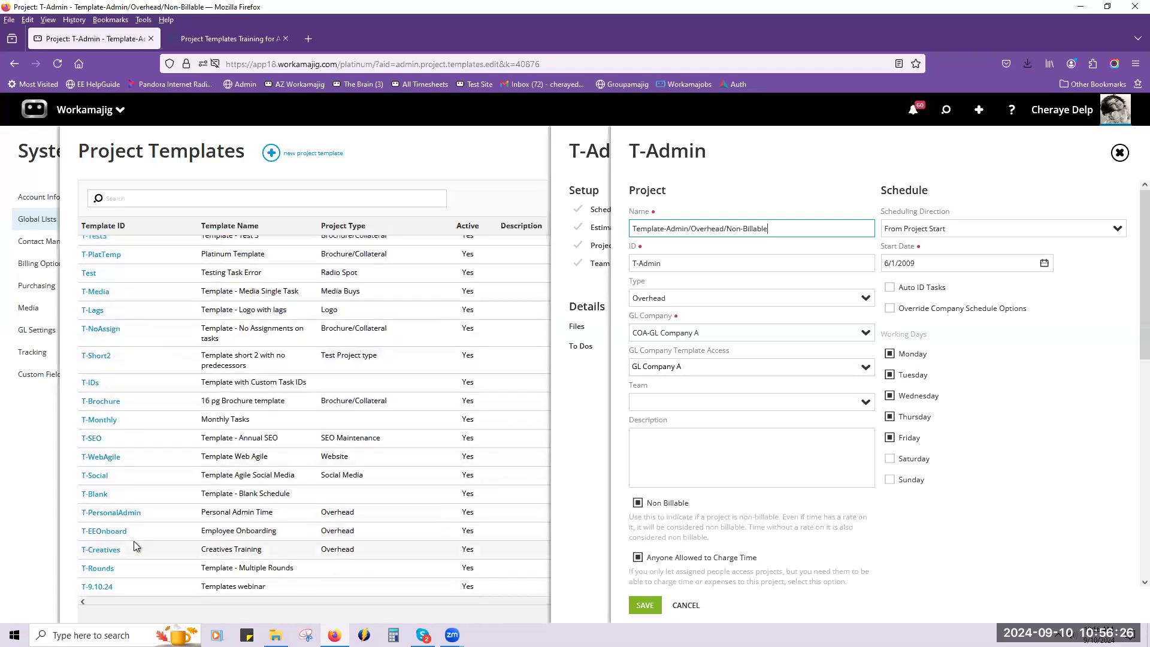
left_click(118, 513)
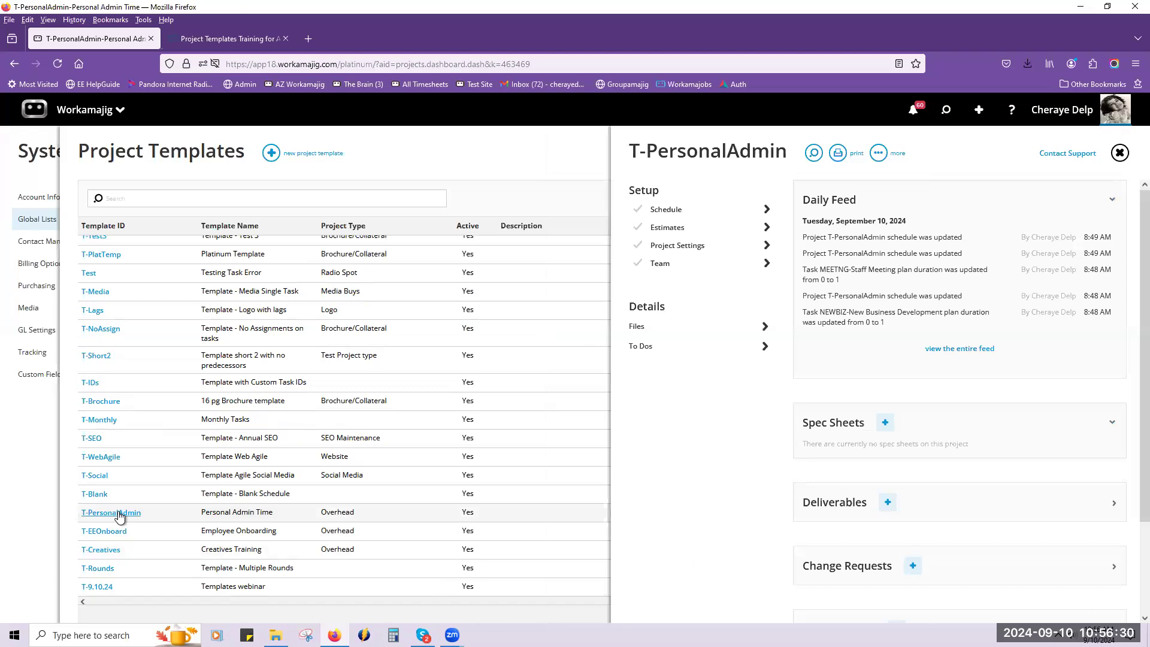
left_click(707, 254)
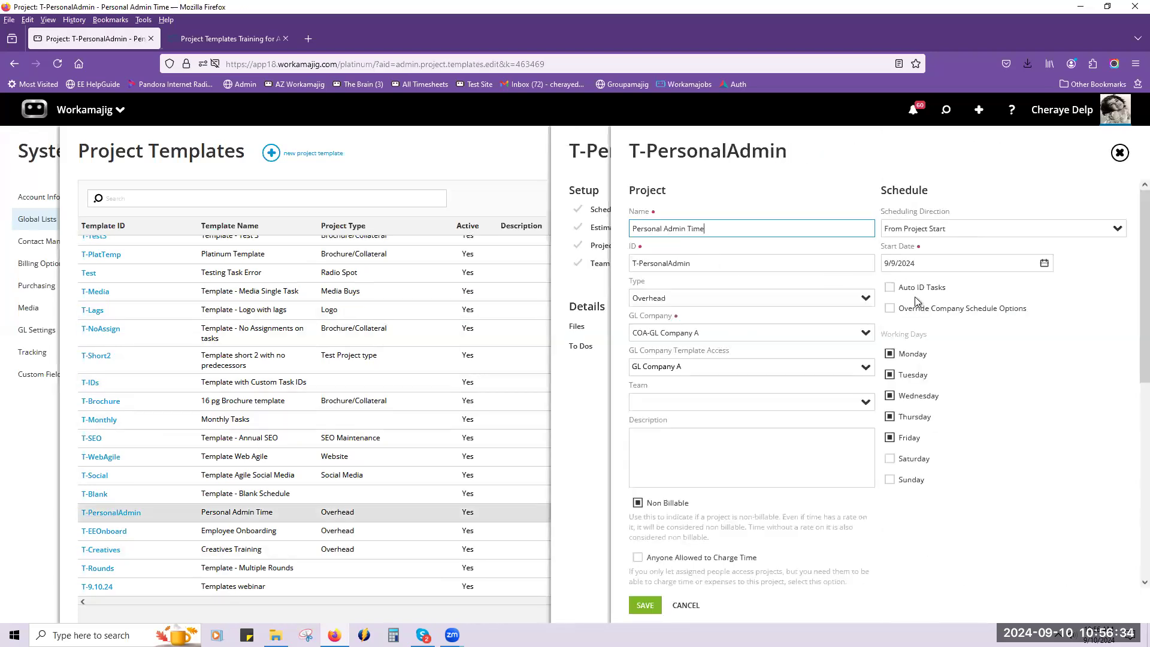
left_click(1120, 154)
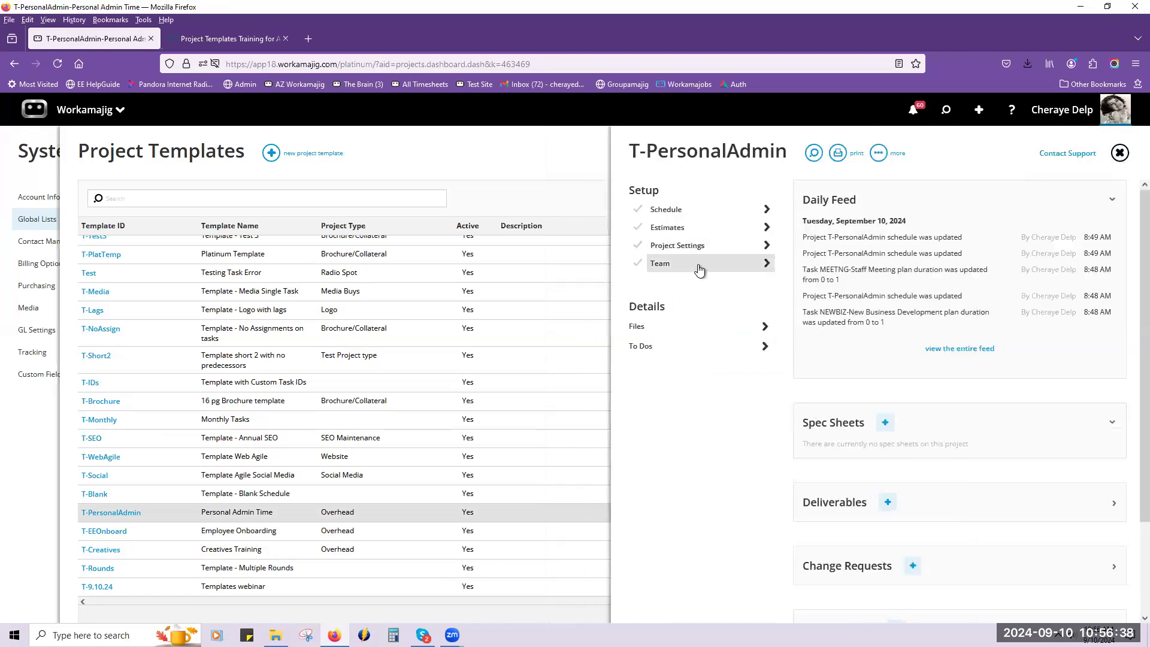
Examine the other settings of the Administrative/Clerical task in the T-PersonalAdmin schedule, and close the schedule.
left_click(698, 212)
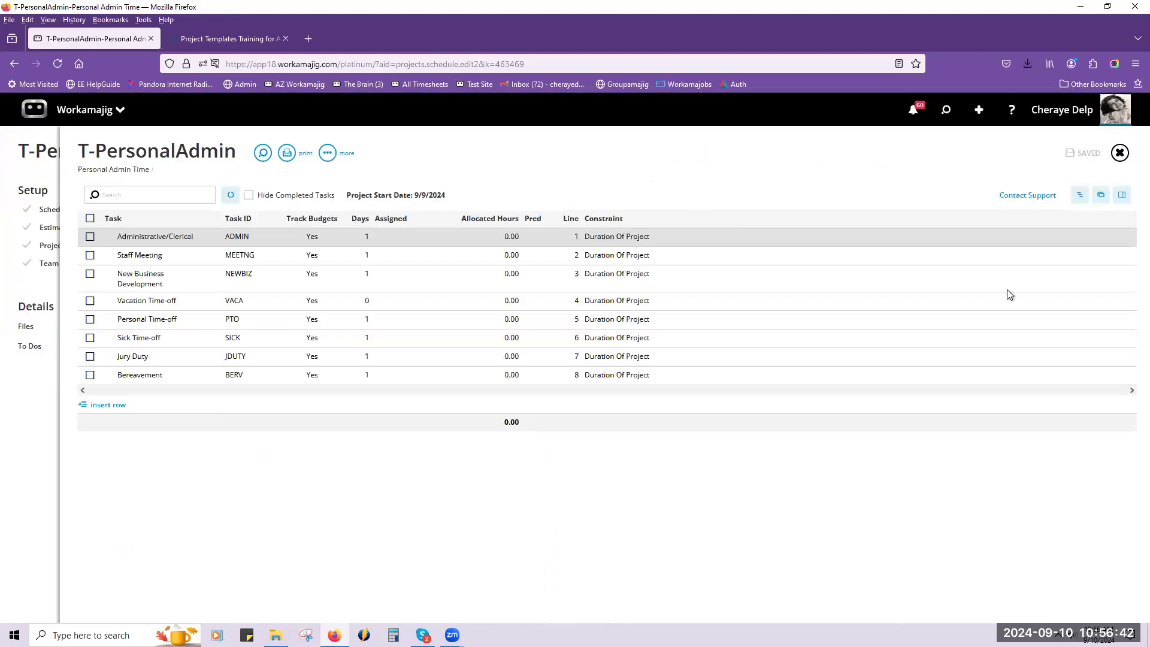
left_click(1121, 196)
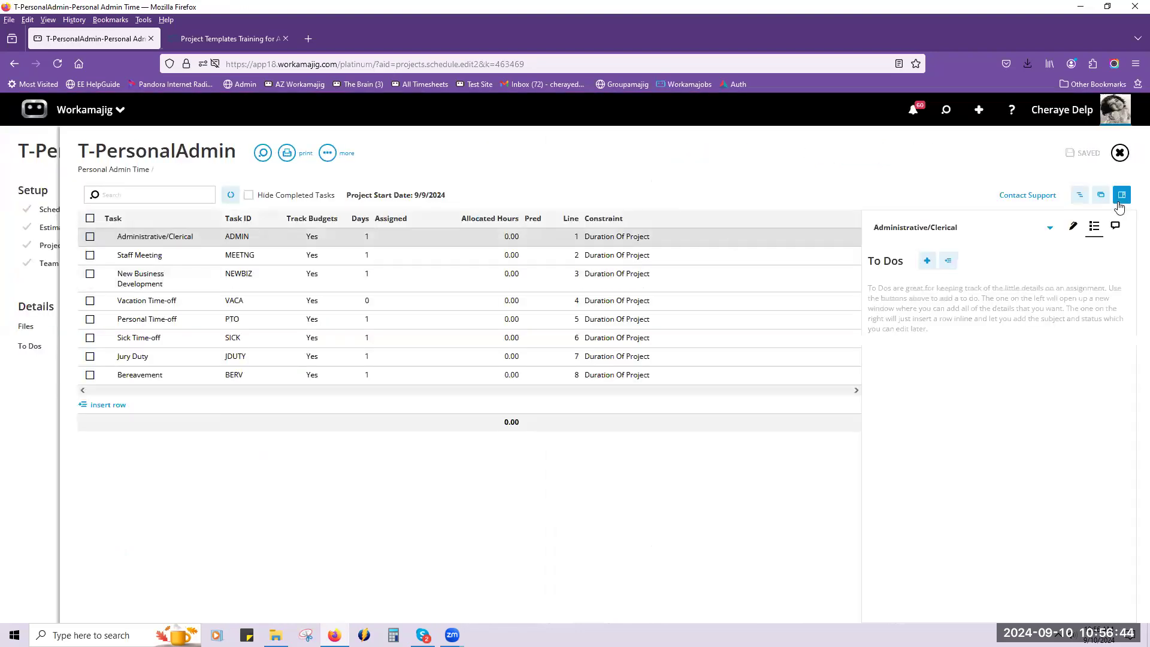
left_click(1078, 232)
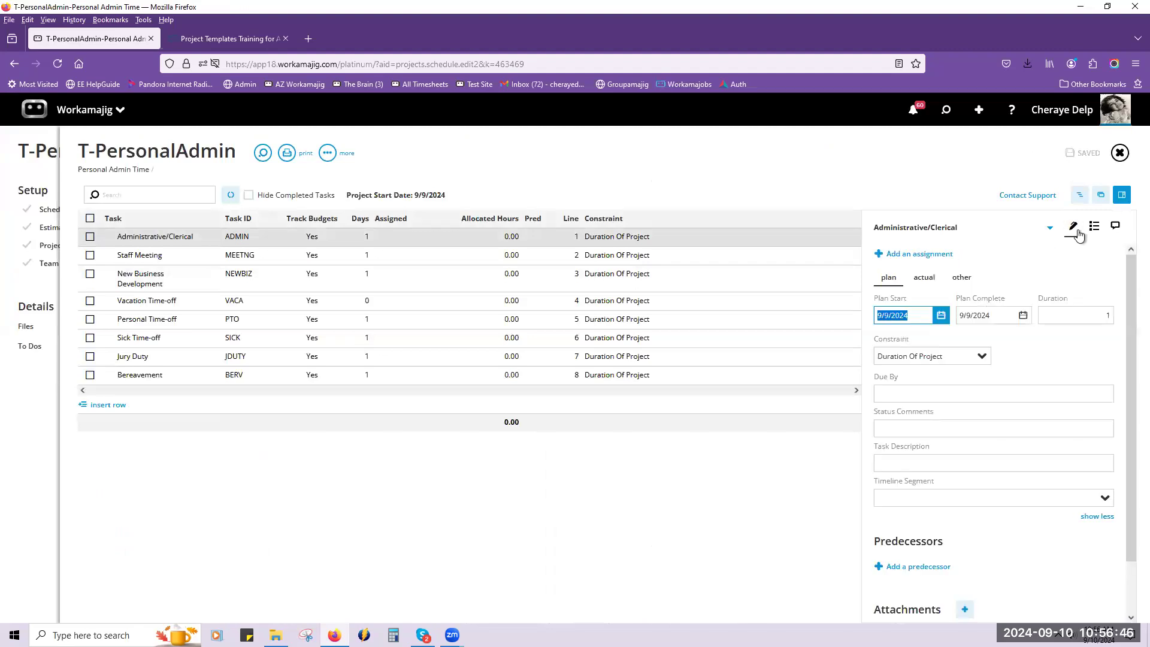
left_click(957, 279)
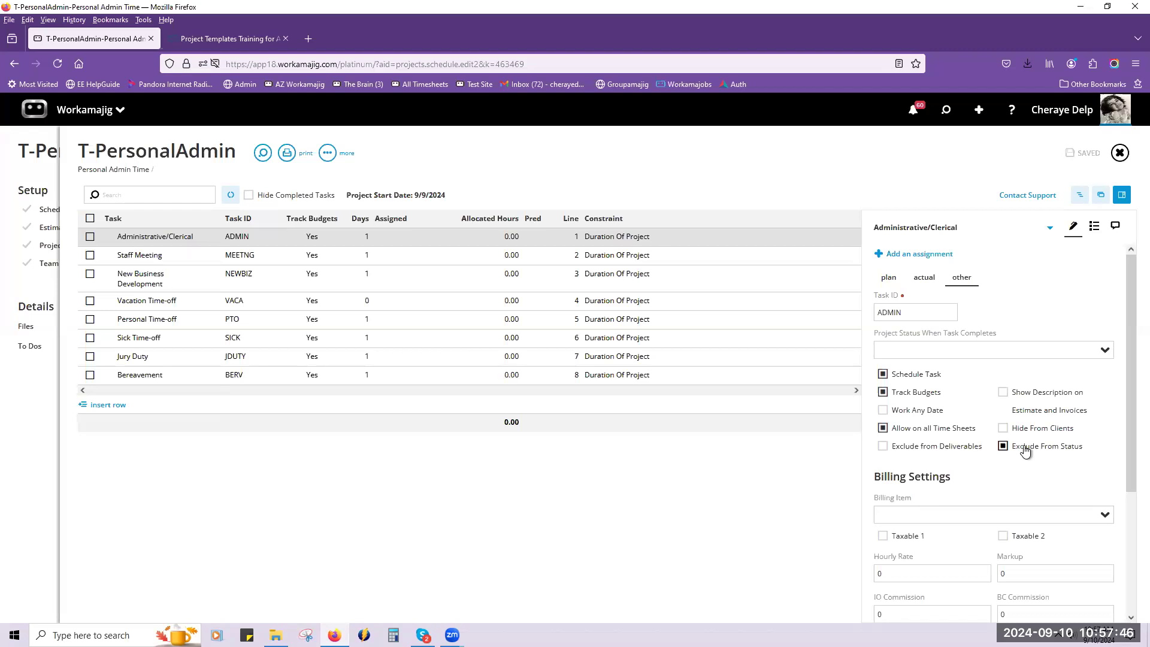
left_click(1120, 154)
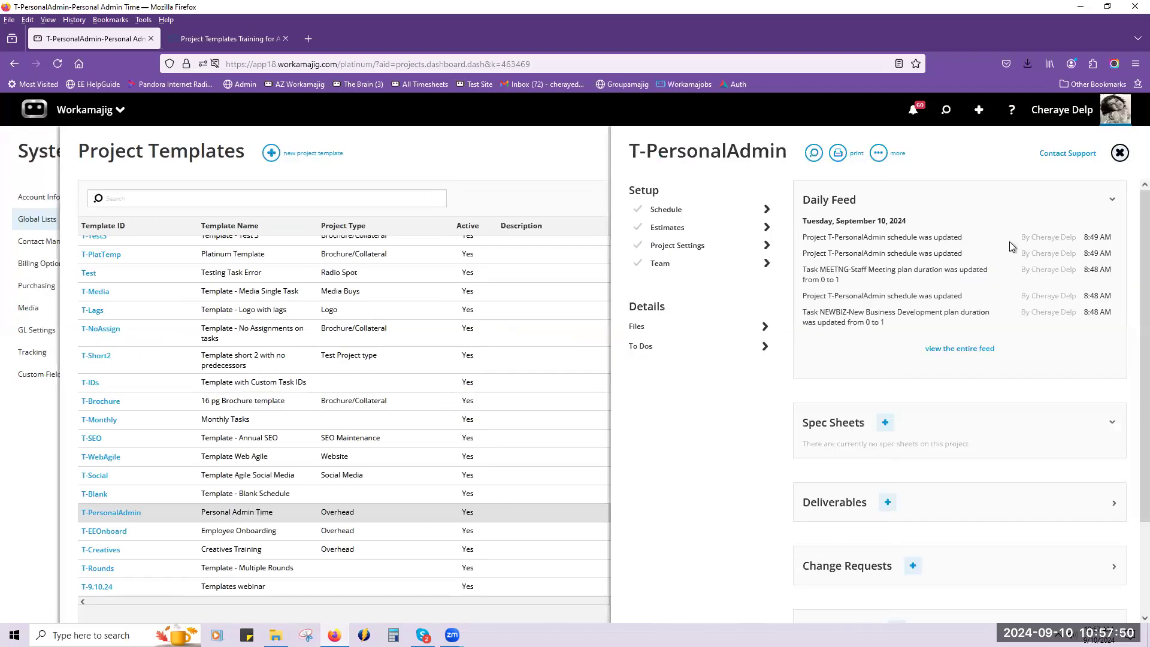
View the to-dos of the EE Details tab task in the T-EEOnboard schedule, and return to the template list.
left_click(119, 535)
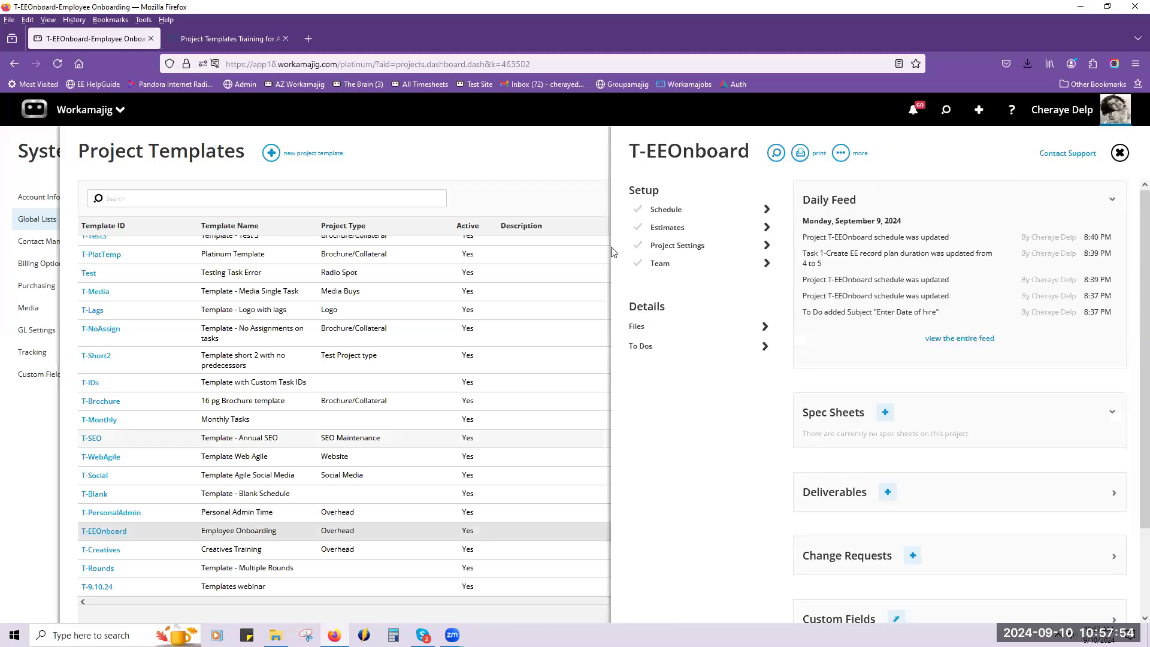
left_click(688, 217)
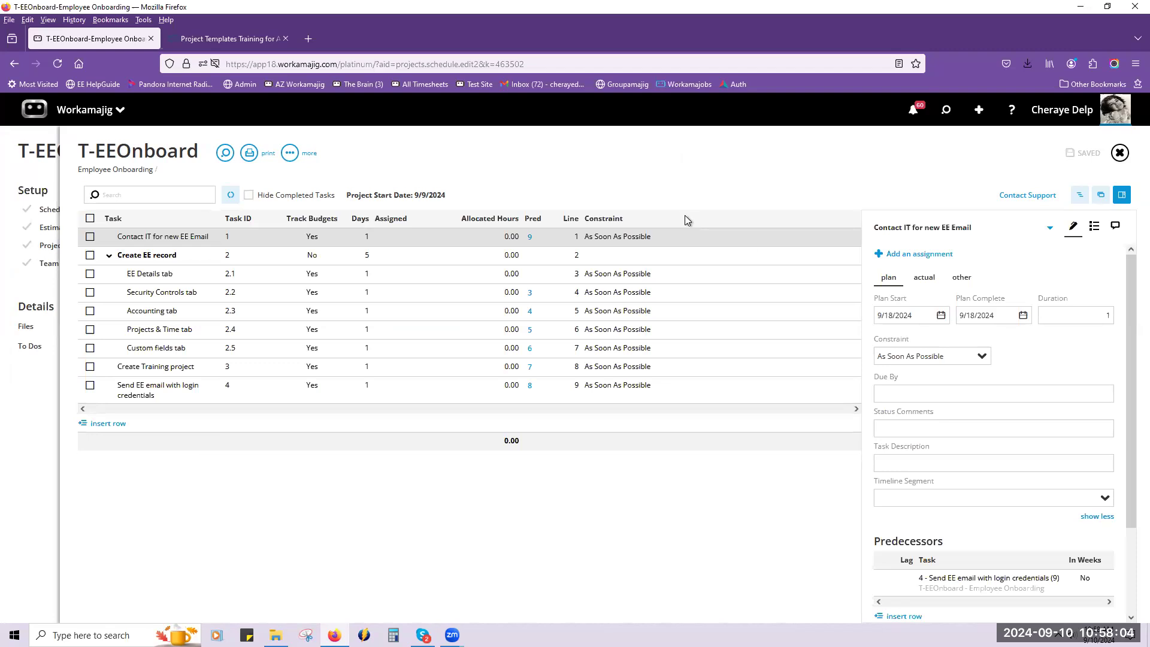
left_click(156, 269)
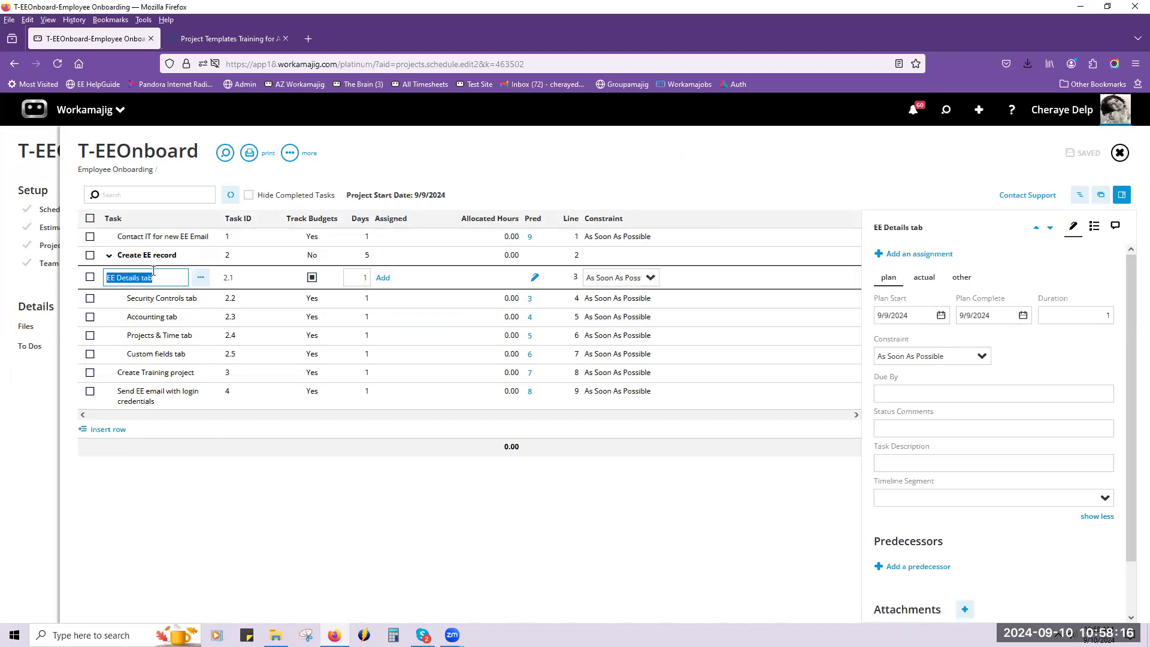
left_click(1096, 230)
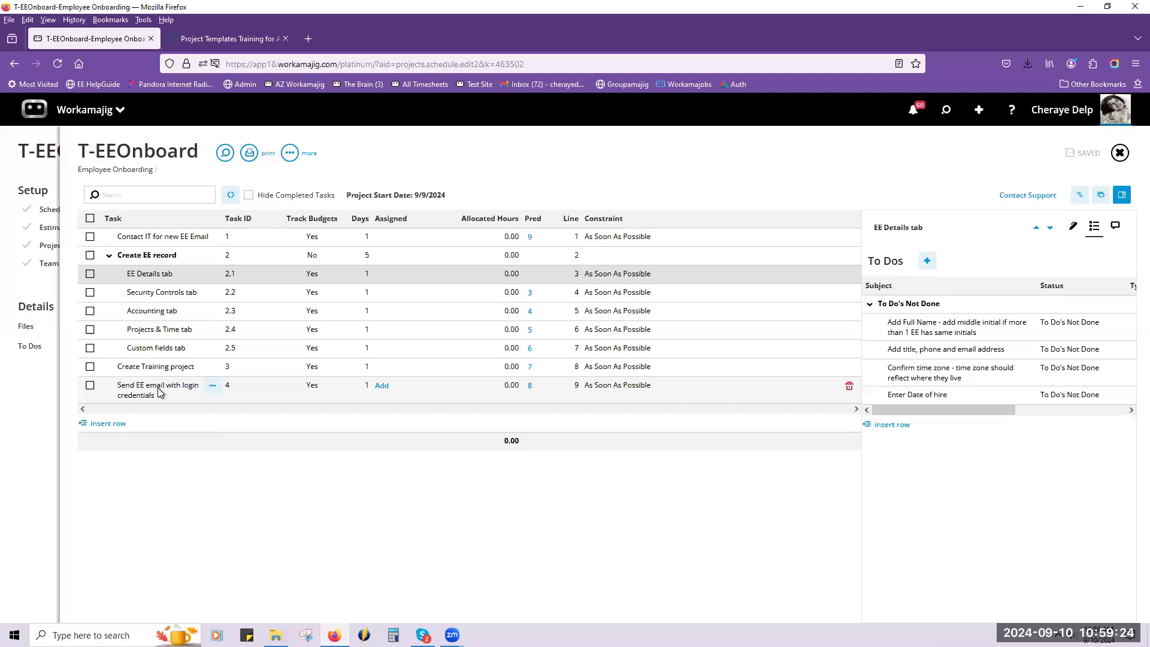
left_click(50, 457)
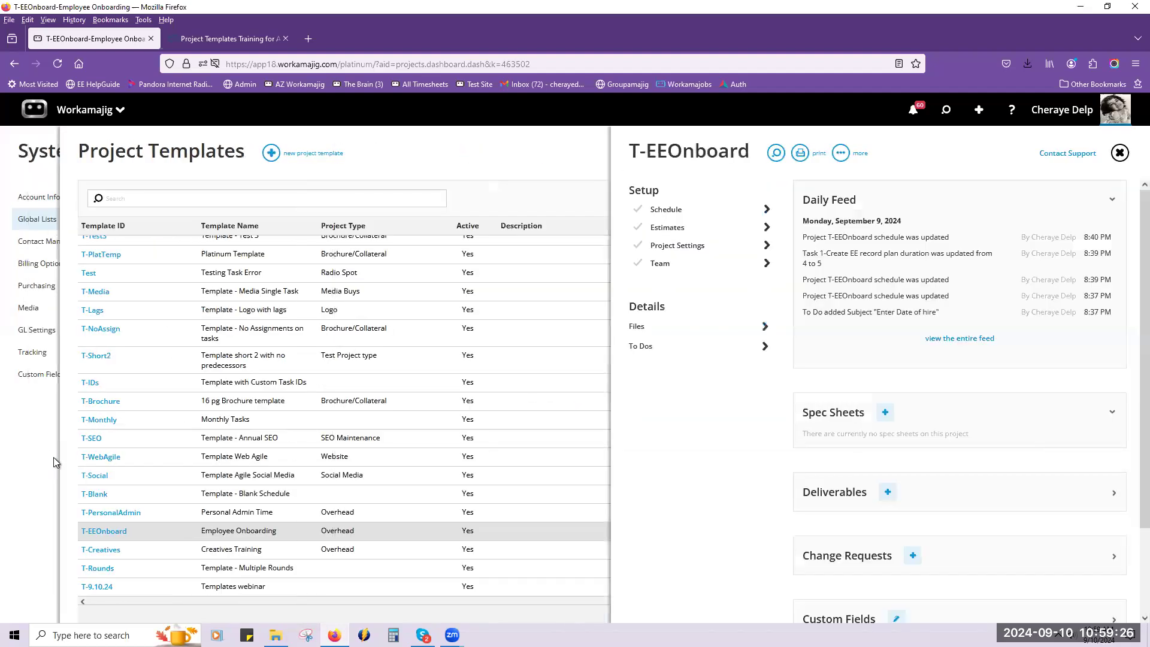
Review the details and task descriptions of the first three tasks in the T-Creatives schedule.
left_click(95, 550)
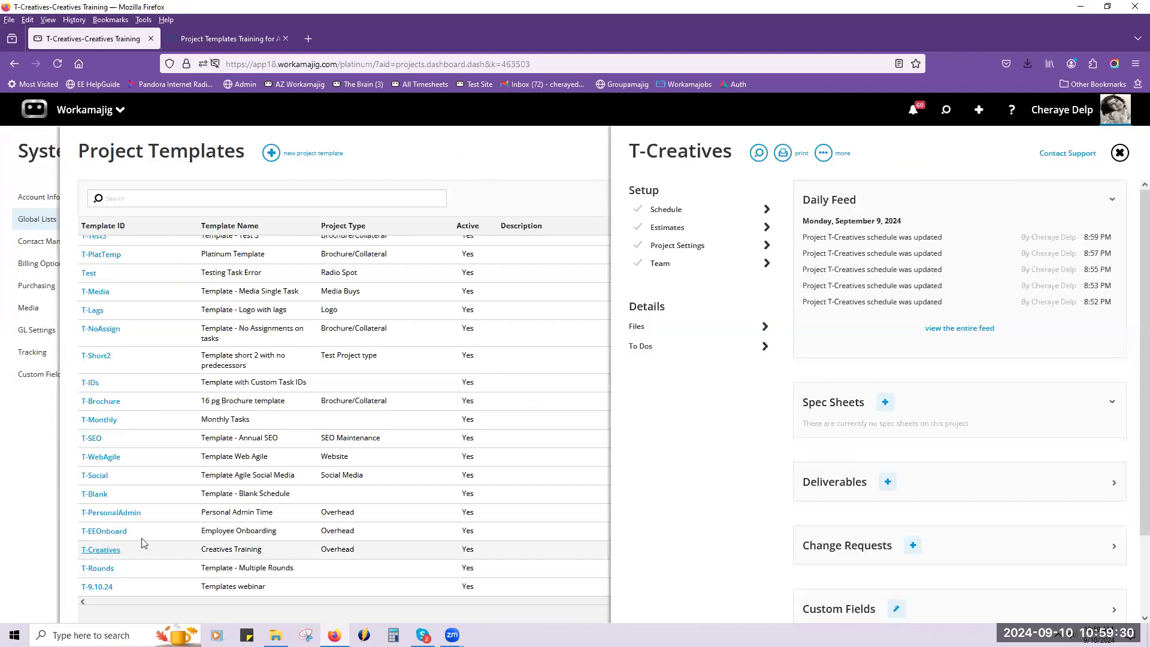
left_click(677, 211)
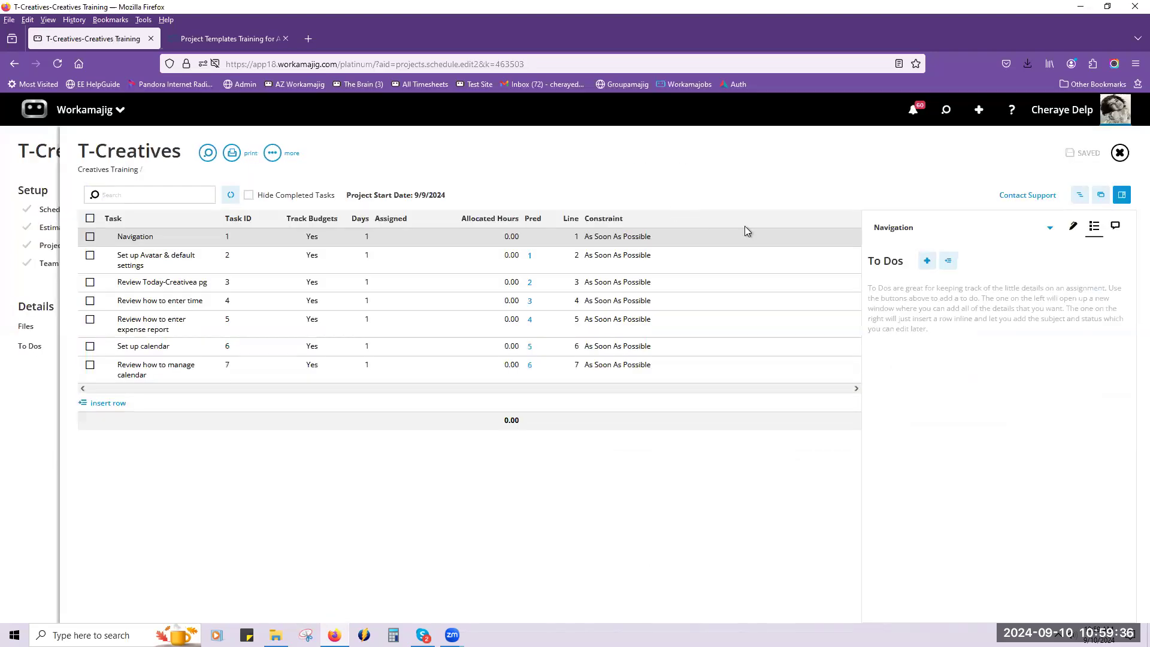
left_click(1071, 227)
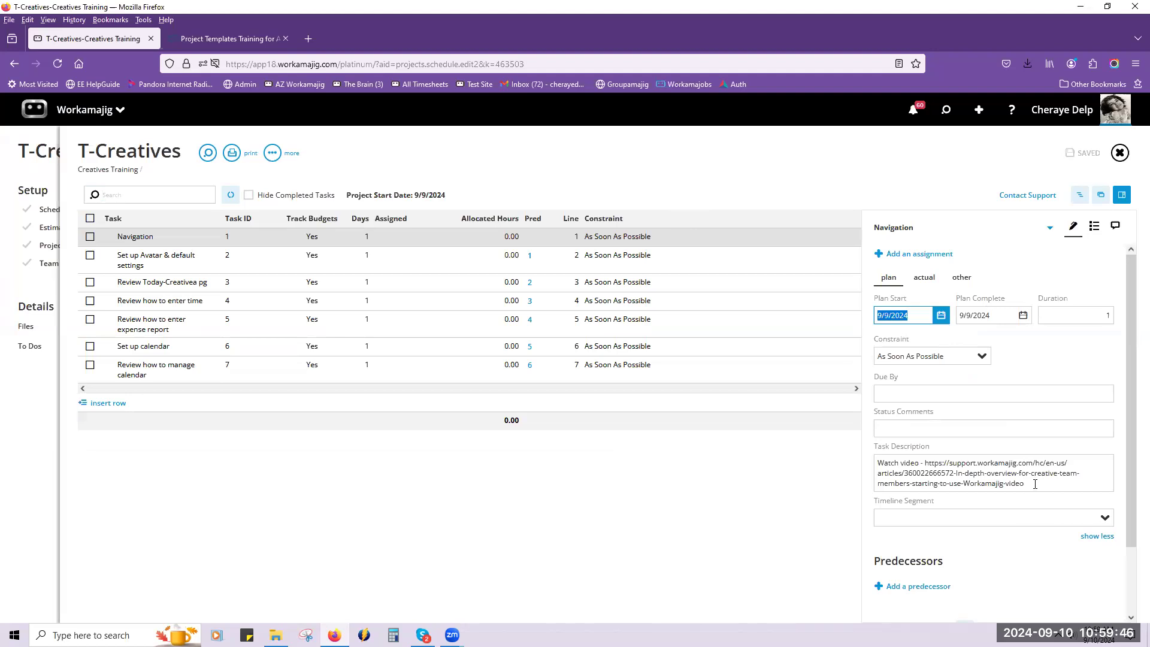
left_click(1049, 231)
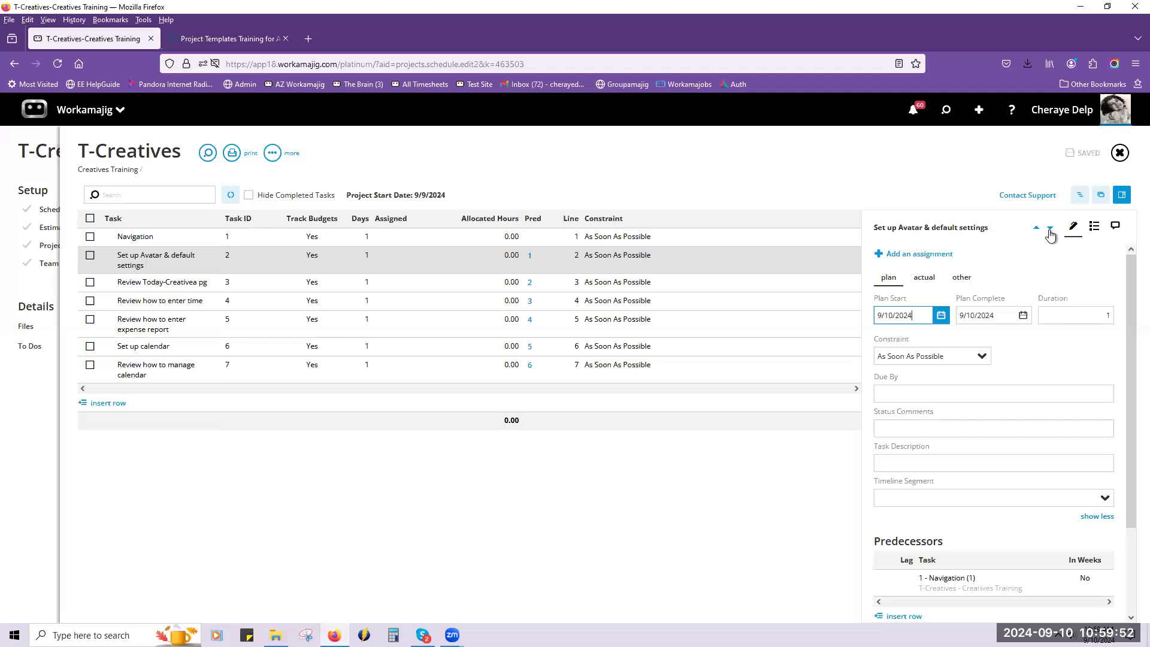
left_click(1050, 231)
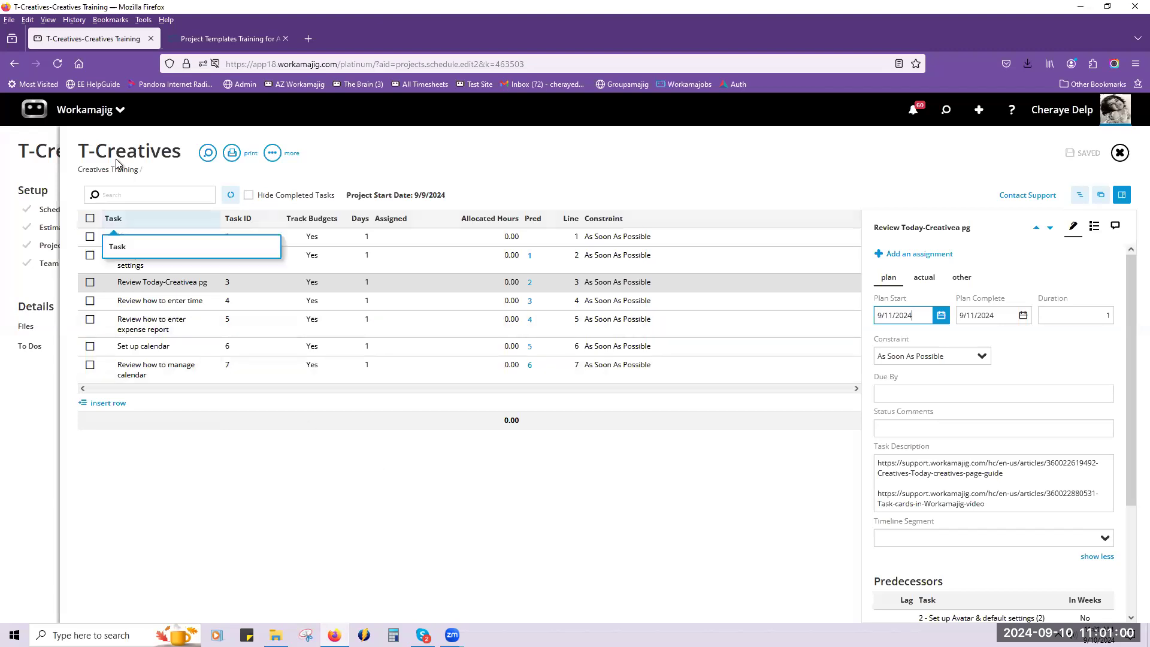
Open the report center from the apps for everyone.
left_click(78, 118)
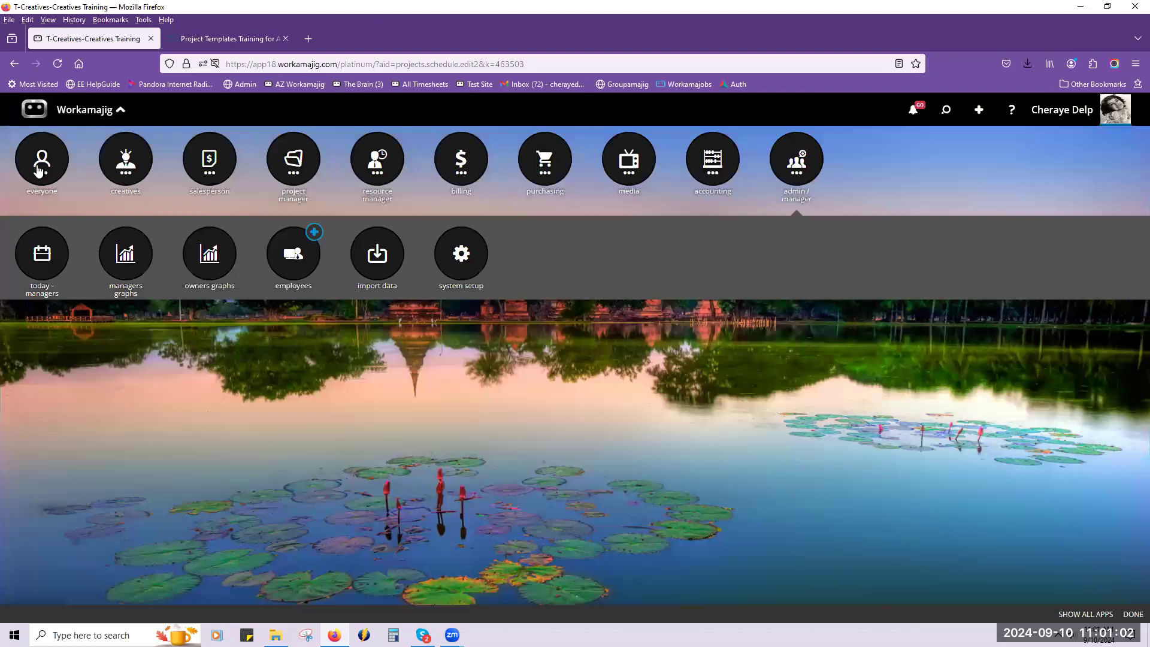
left_click(60, 172)
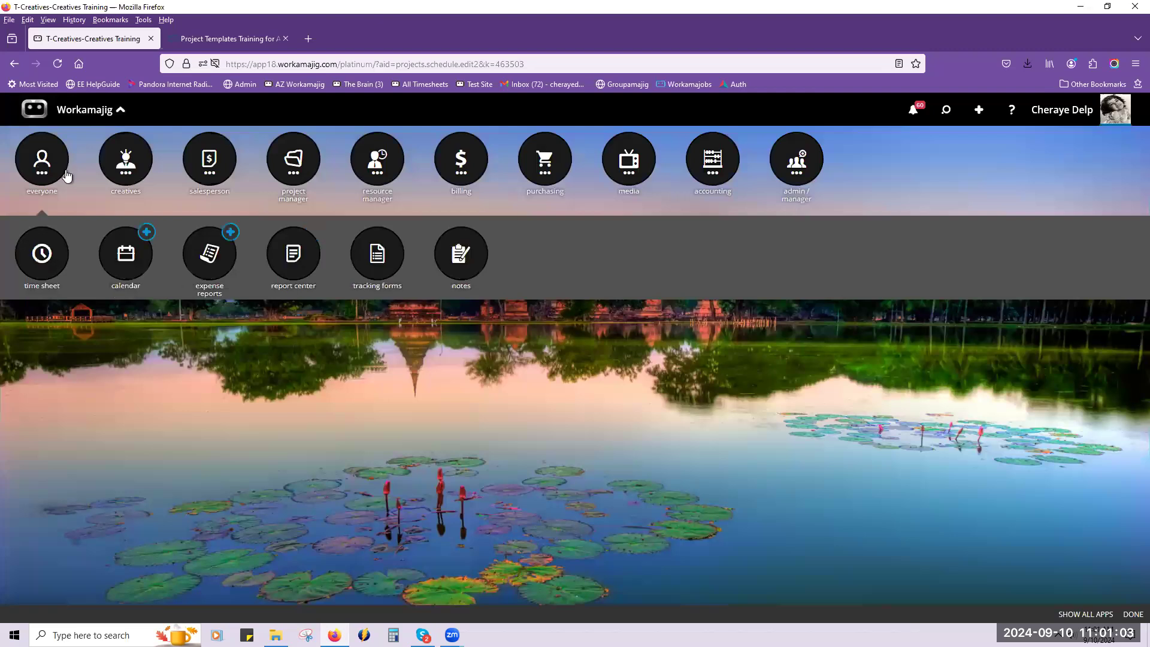
left_click(295, 253)
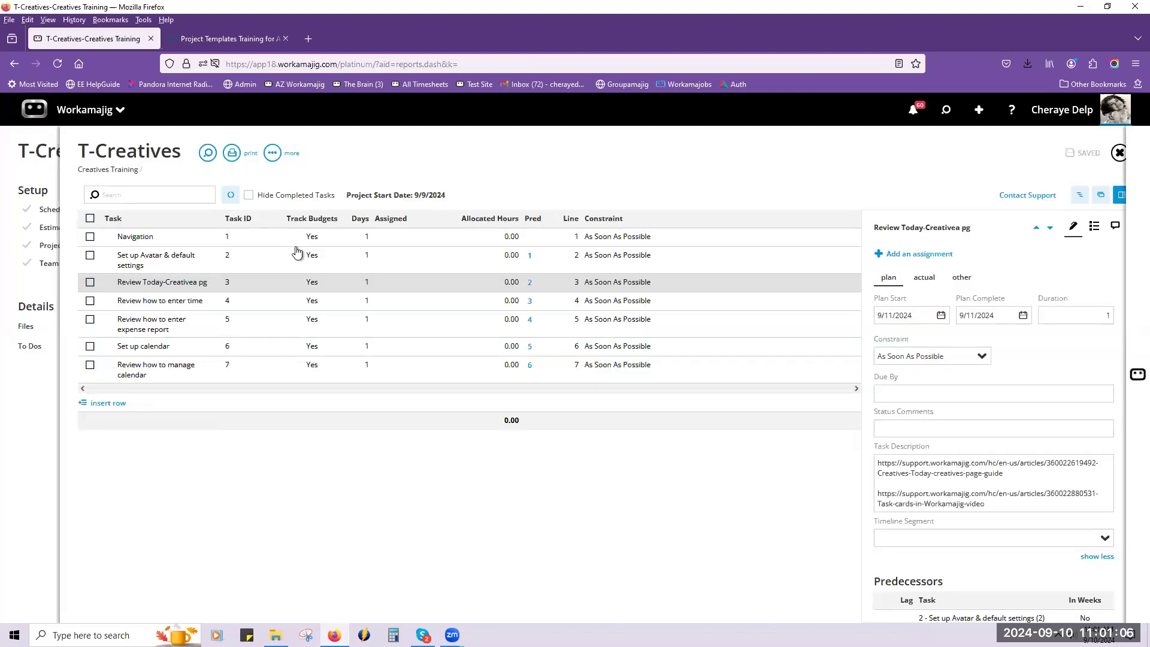
Open the Average Project Recap Analysis report and run it without search criteria.
scroll(331, 286, "down", 10)
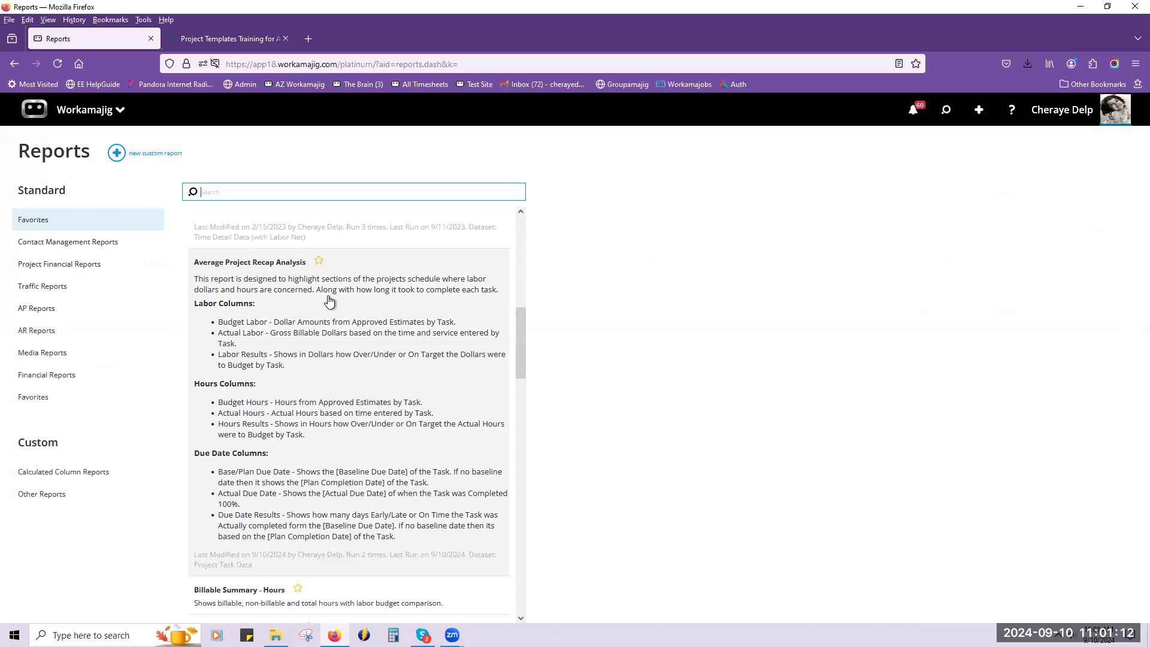
left_click(329, 298)
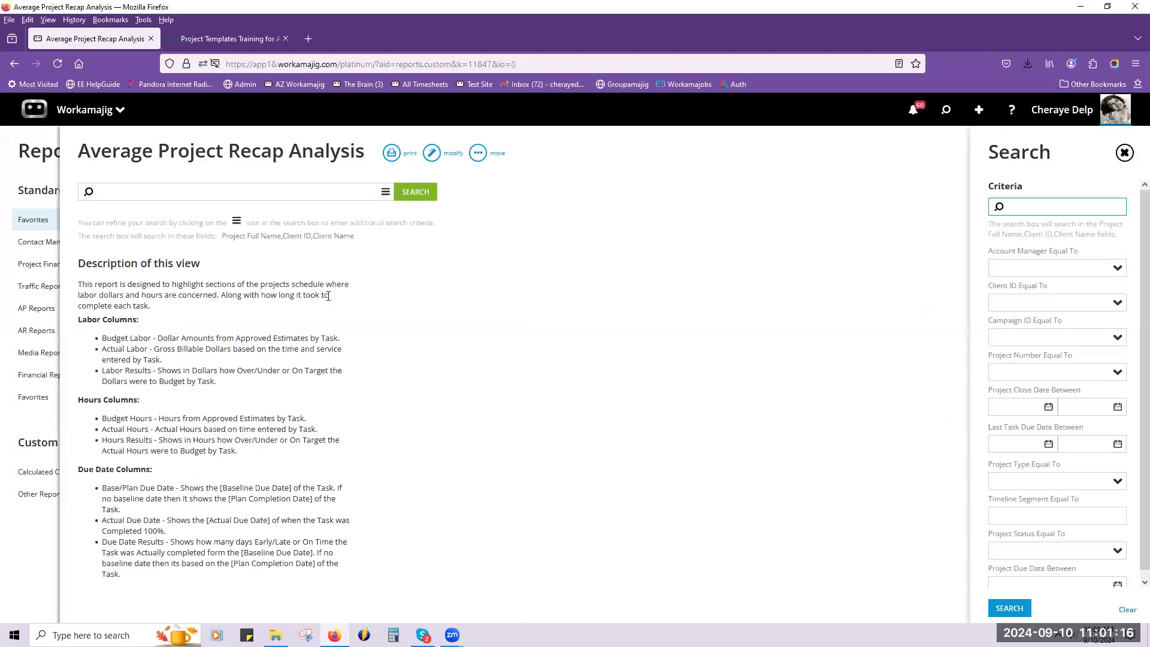
left_click(429, 196)
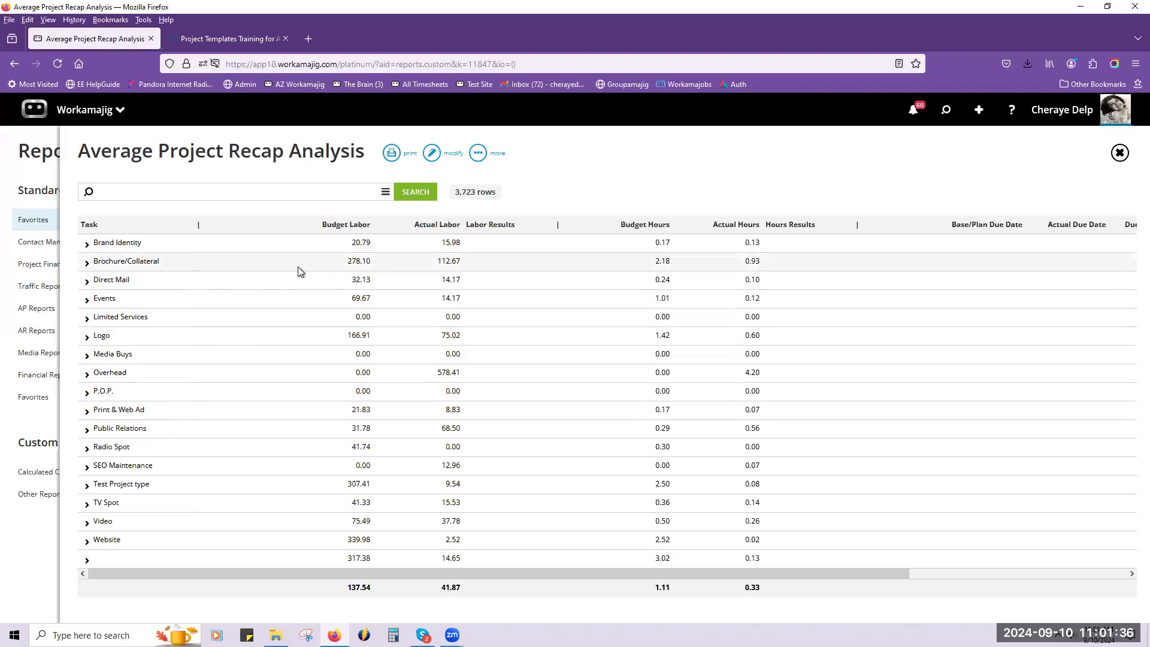
Examine the Brochure/Collateral projects and the task details of the first Brand Identity project, and close the report.
left_click(160, 263)
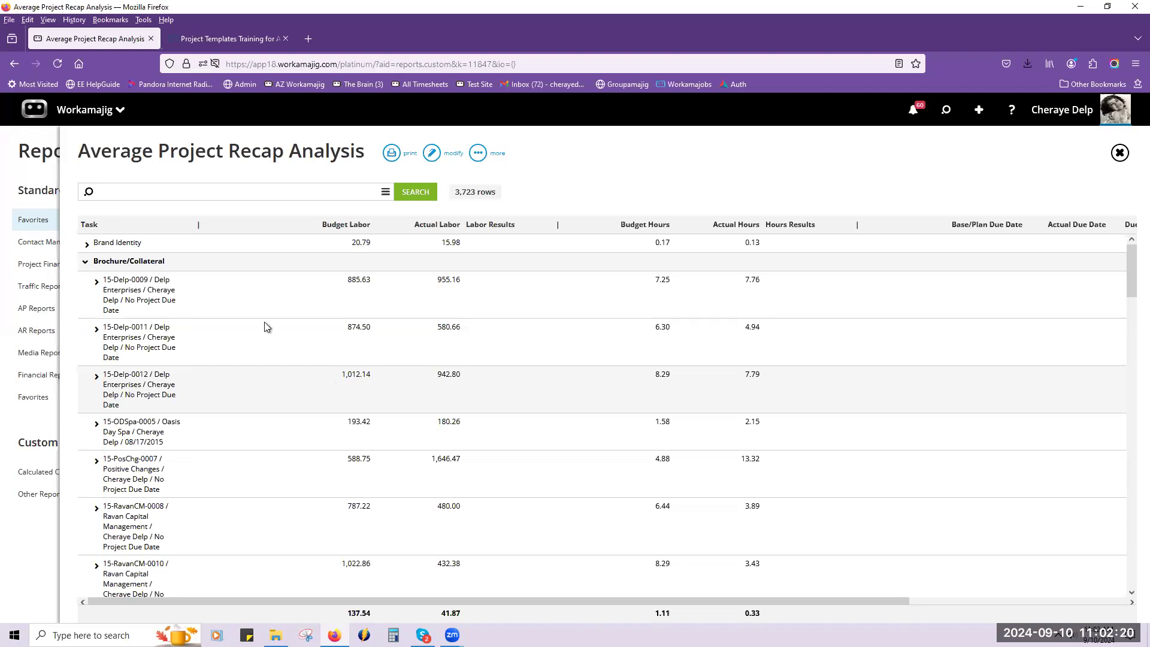
left_click(86, 263)
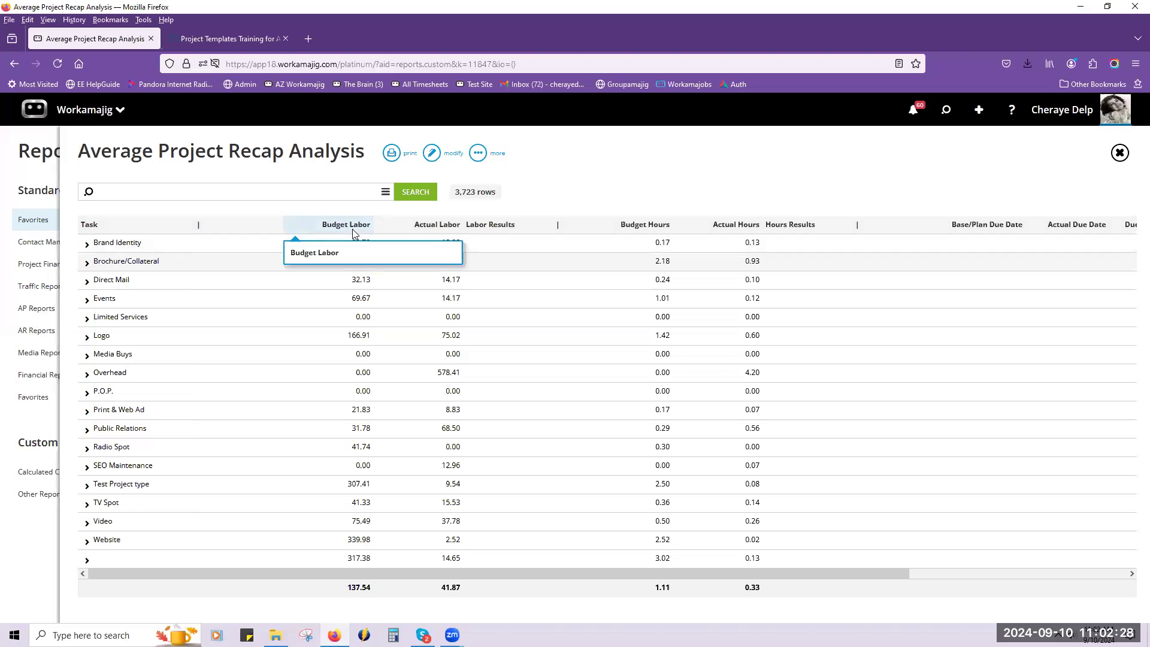
left_click(88, 245)
left_click(95, 262)
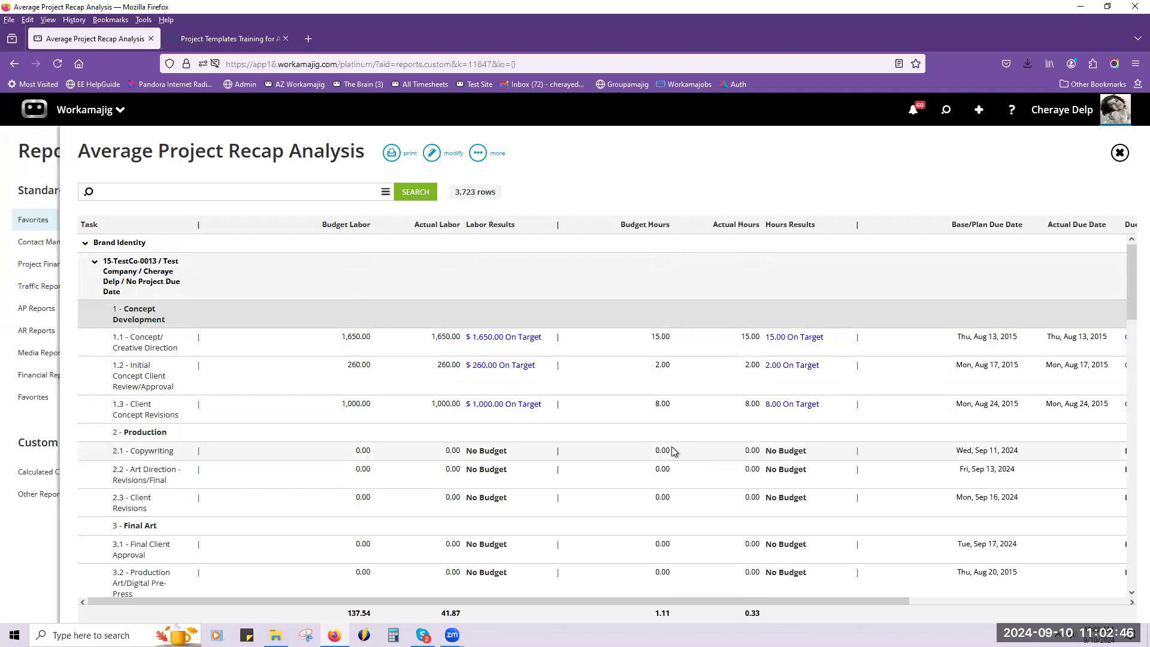
left_click(1118, 153)
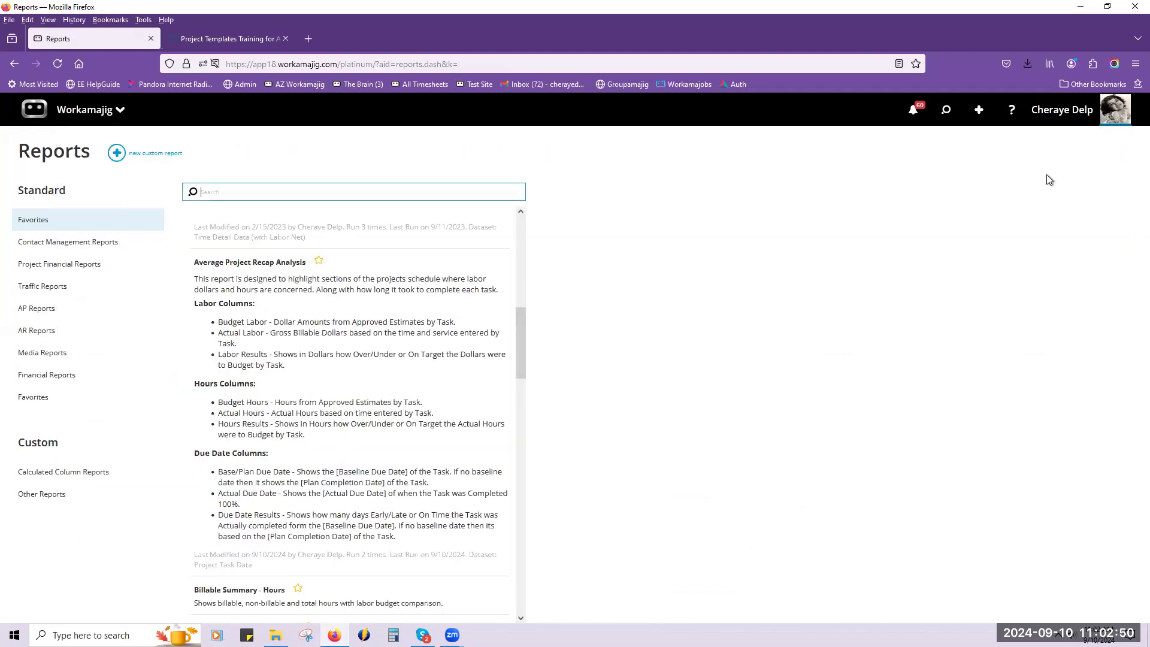
Run the New Project Count by Type _1*** report without criteria and expand Anthem & Friends Community Garden to its project types.
scroll(325, 436, "down", 3)
scroll(325, 436, "down", 3)
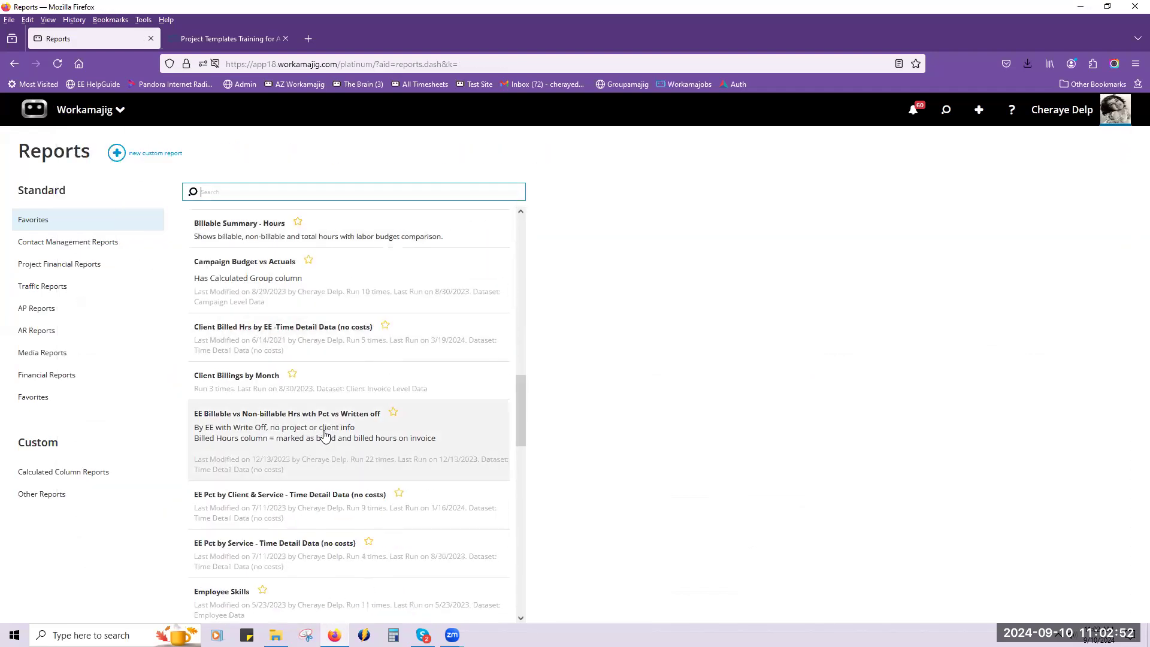
scroll(325, 436, "up", 3)
scroll(326, 438, "down", 5)
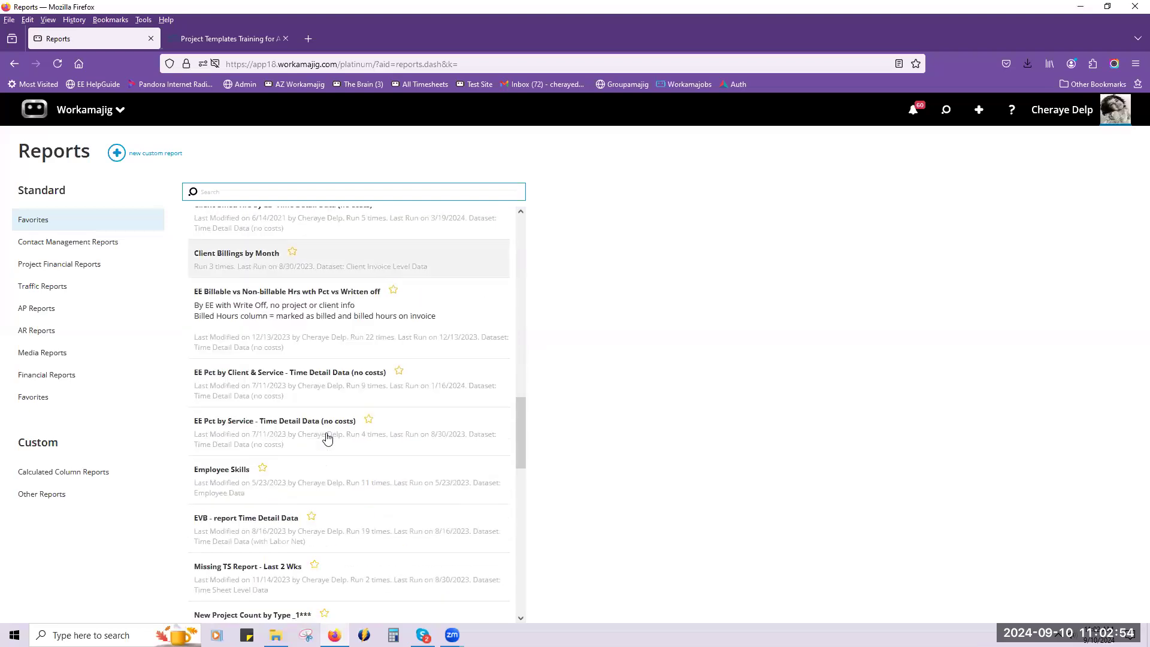
scroll(327, 438, "up", 10)
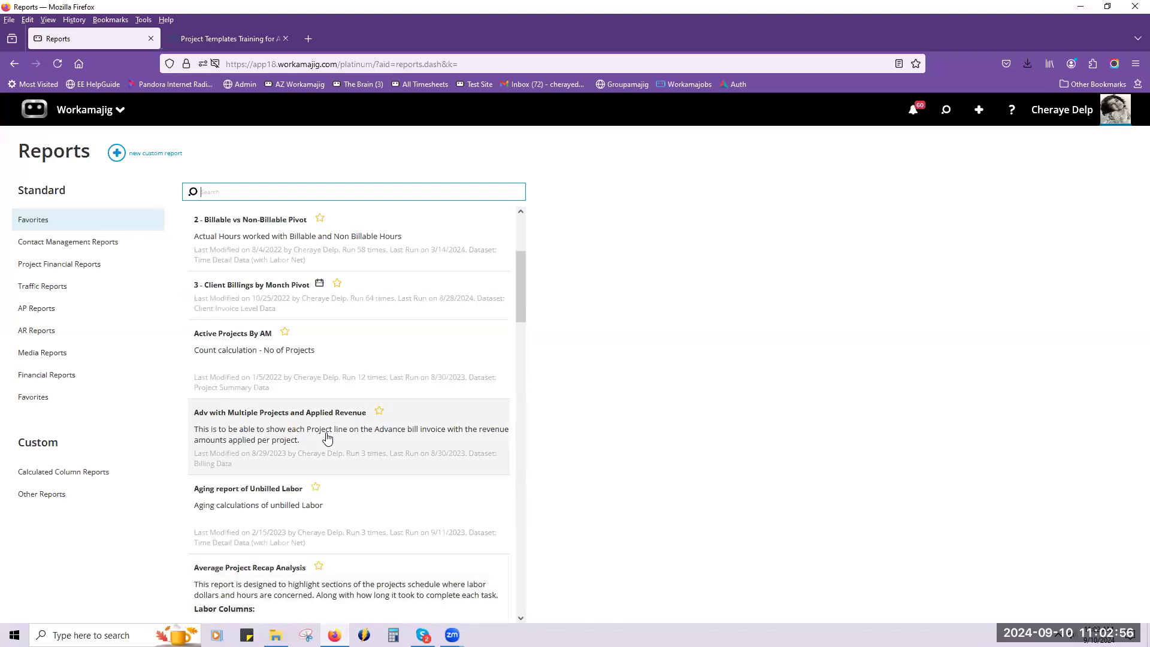
scroll(327, 438, "up", 3)
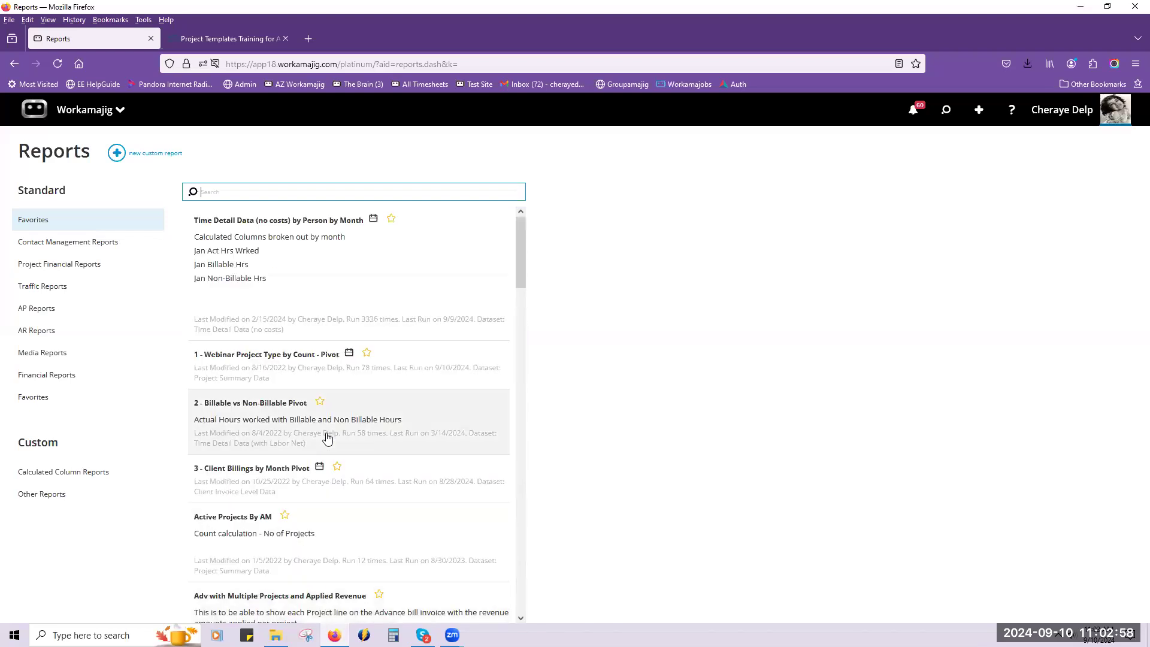
scroll(327, 438, "down", 10)
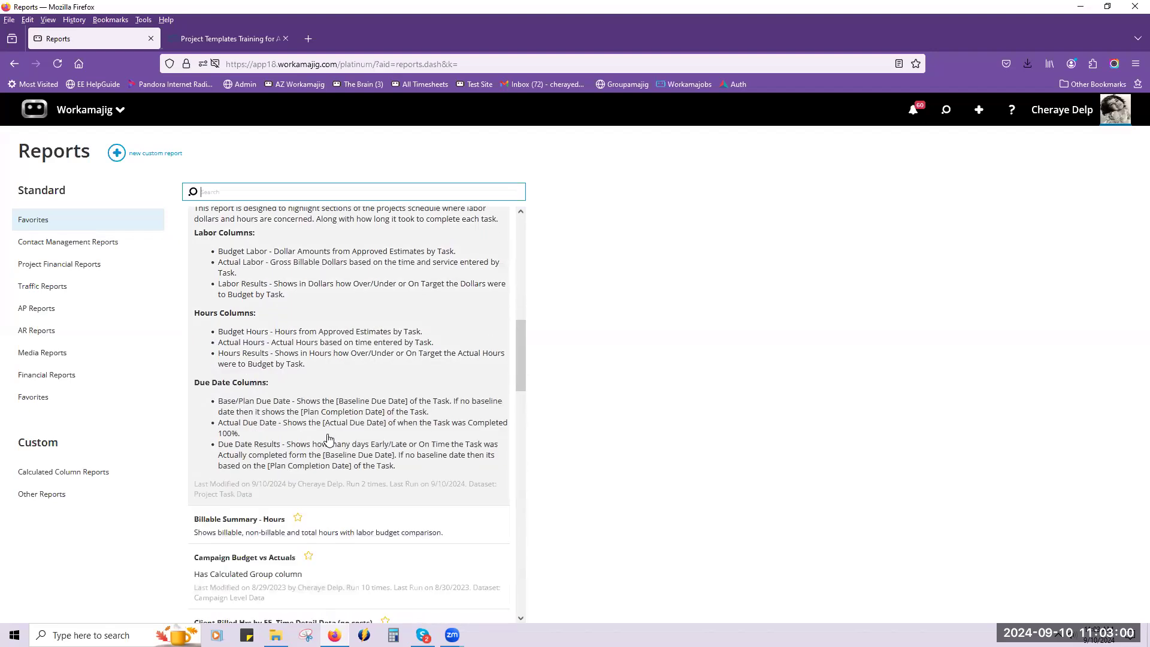
scroll(328, 438, "down", 12)
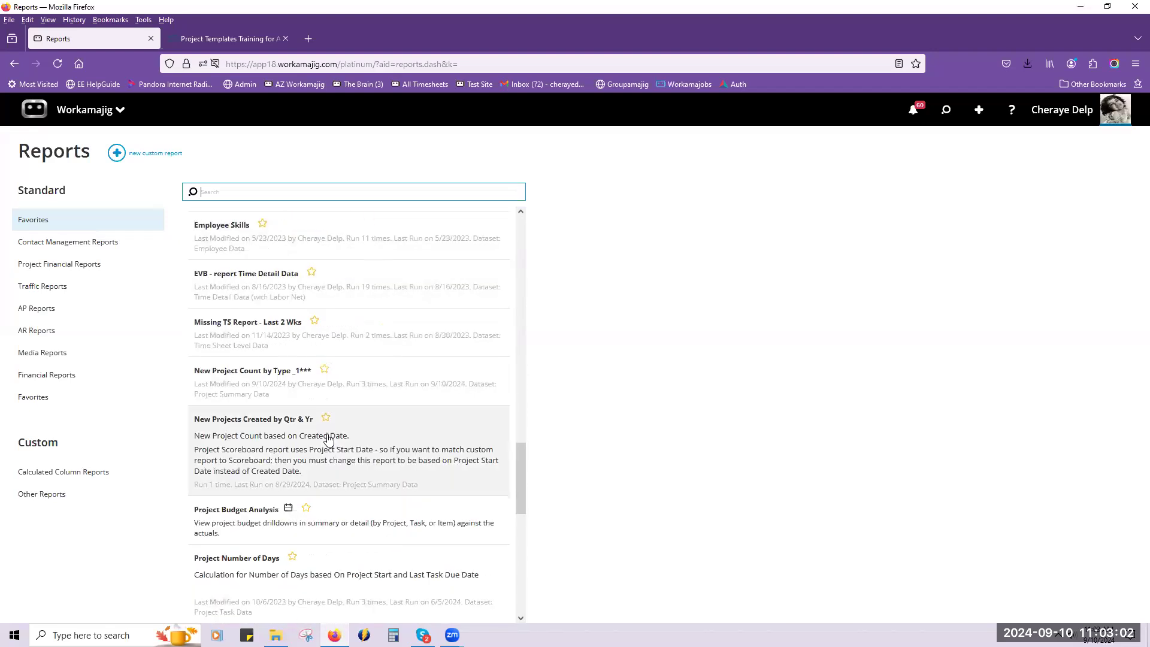
left_click(389, 390)
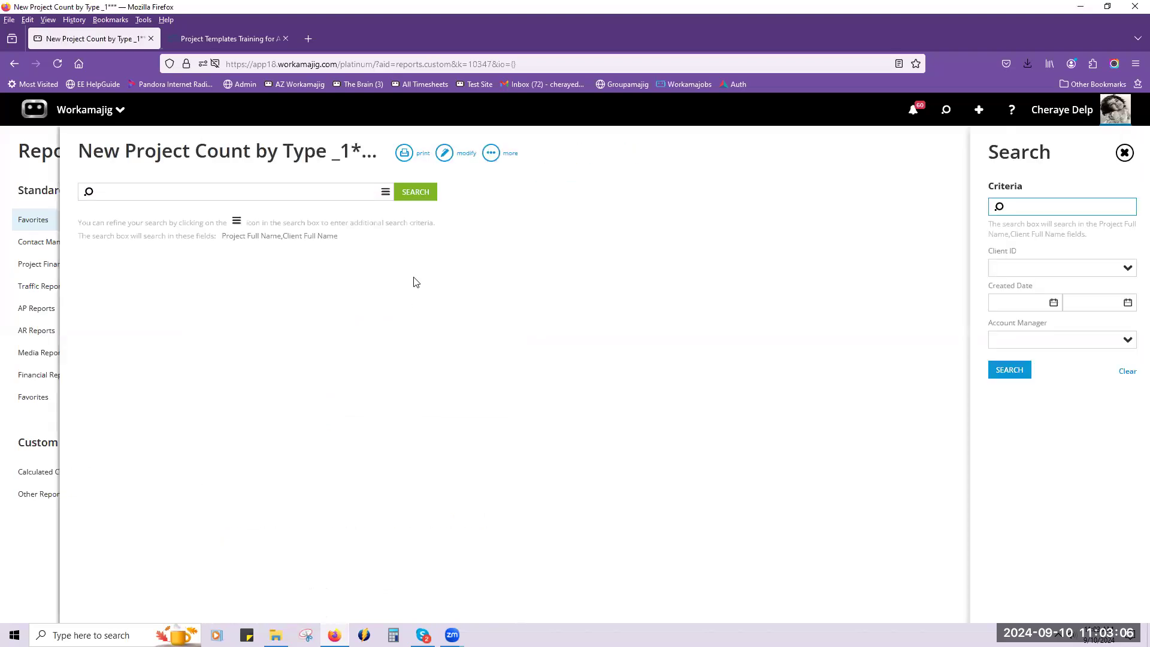
left_click(404, 197)
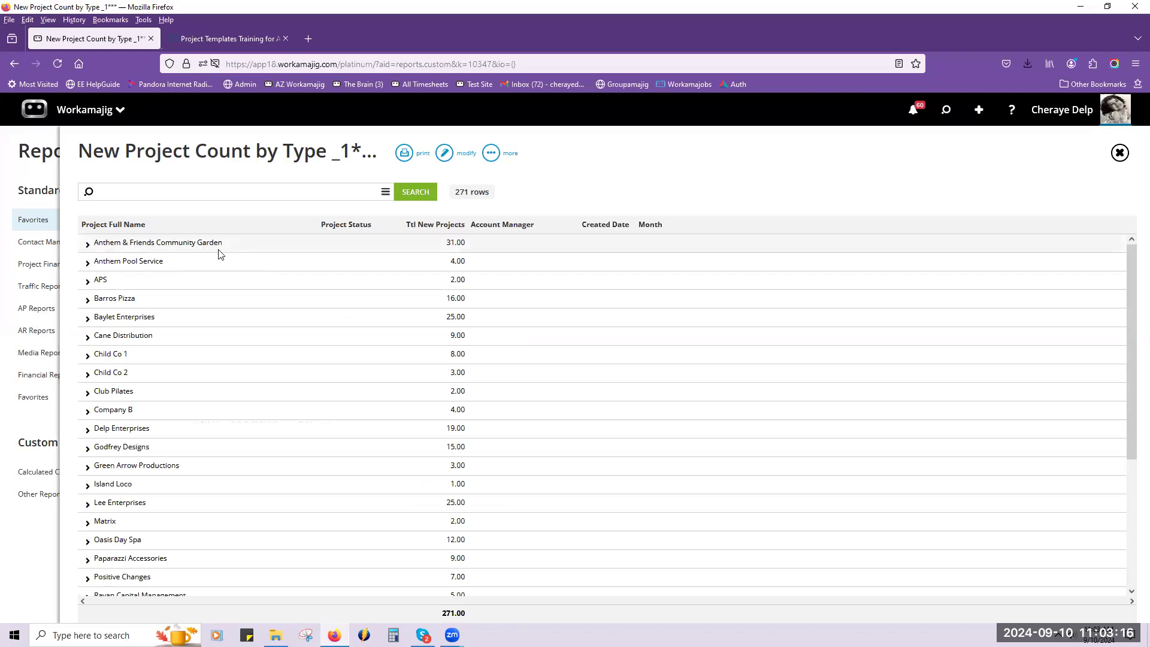
left_click(87, 244)
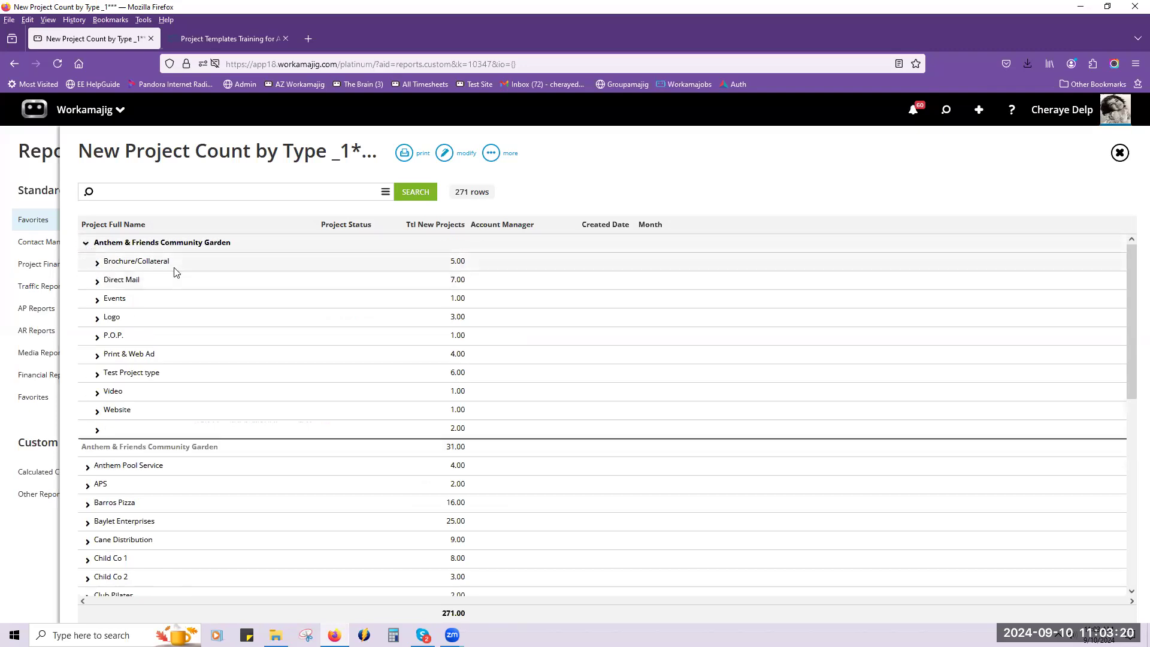
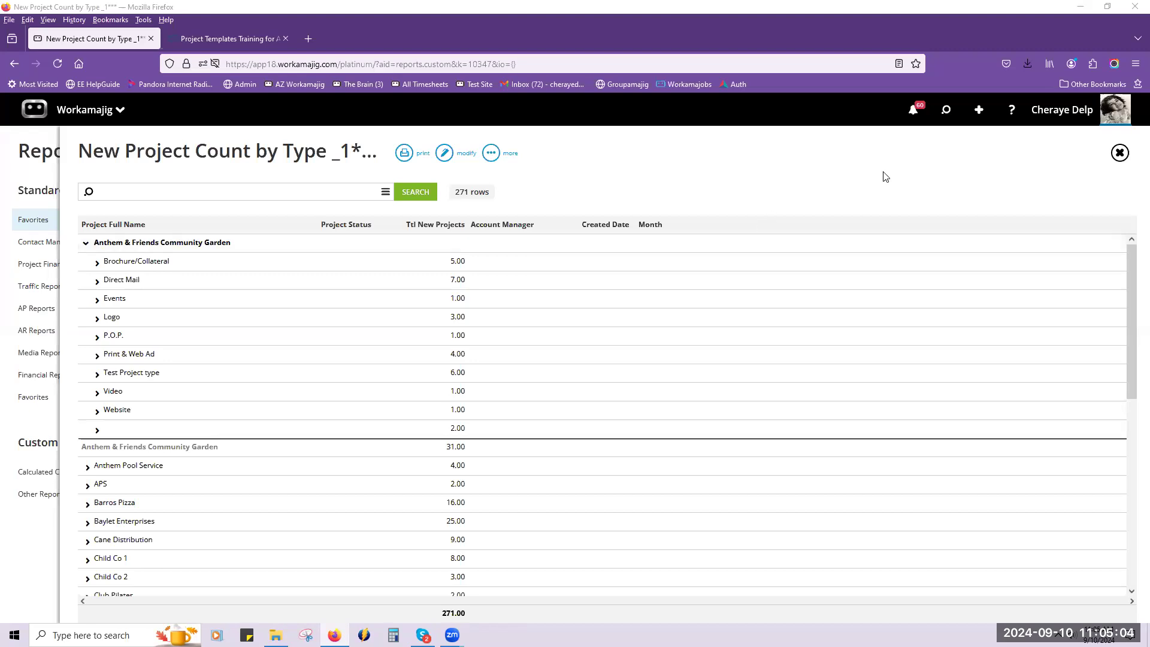
Close the project count report and open the Project Templates global list in System Setup from the admin/manager apps.
left_click(42, 154)
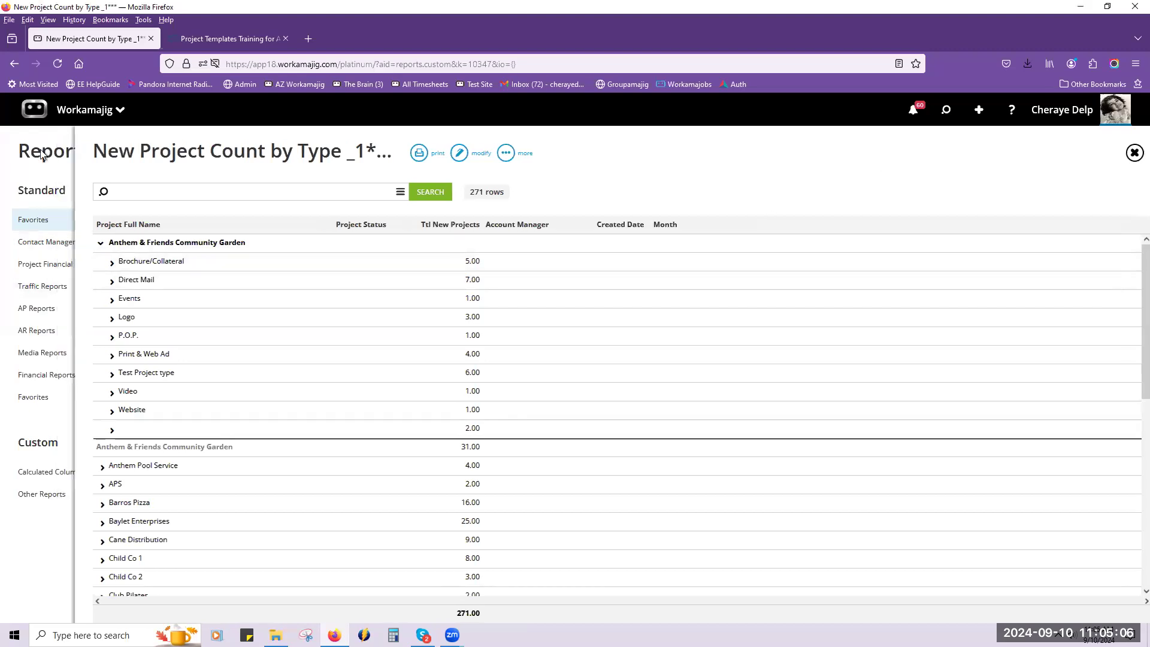
left_click(90, 110)
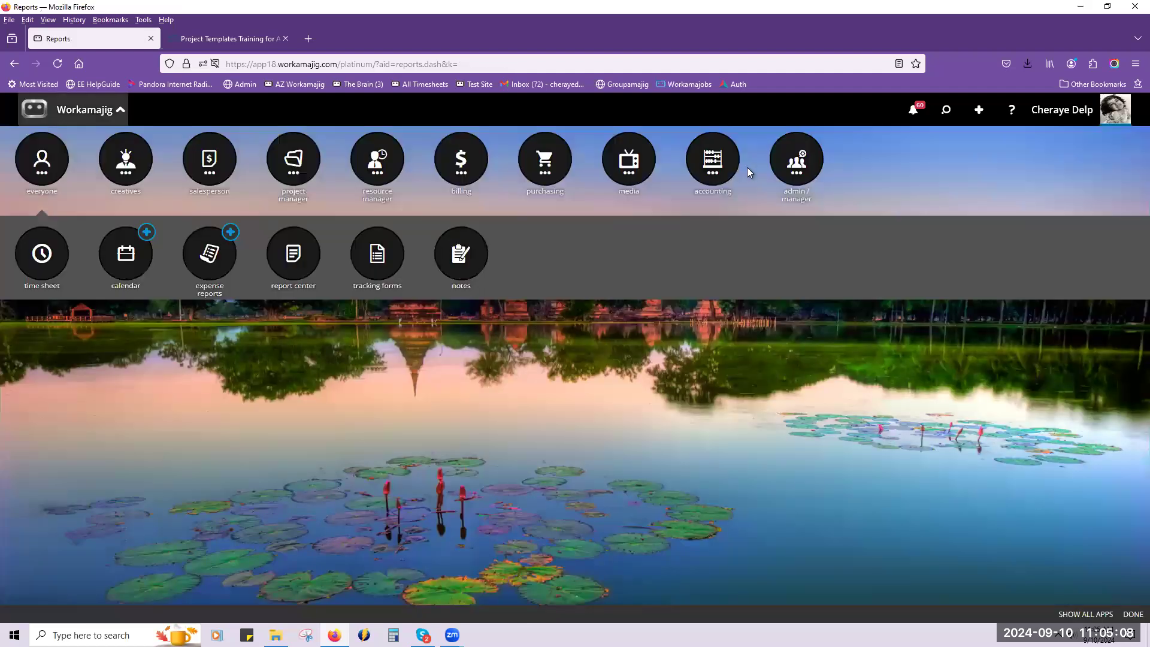
left_click(792, 175)
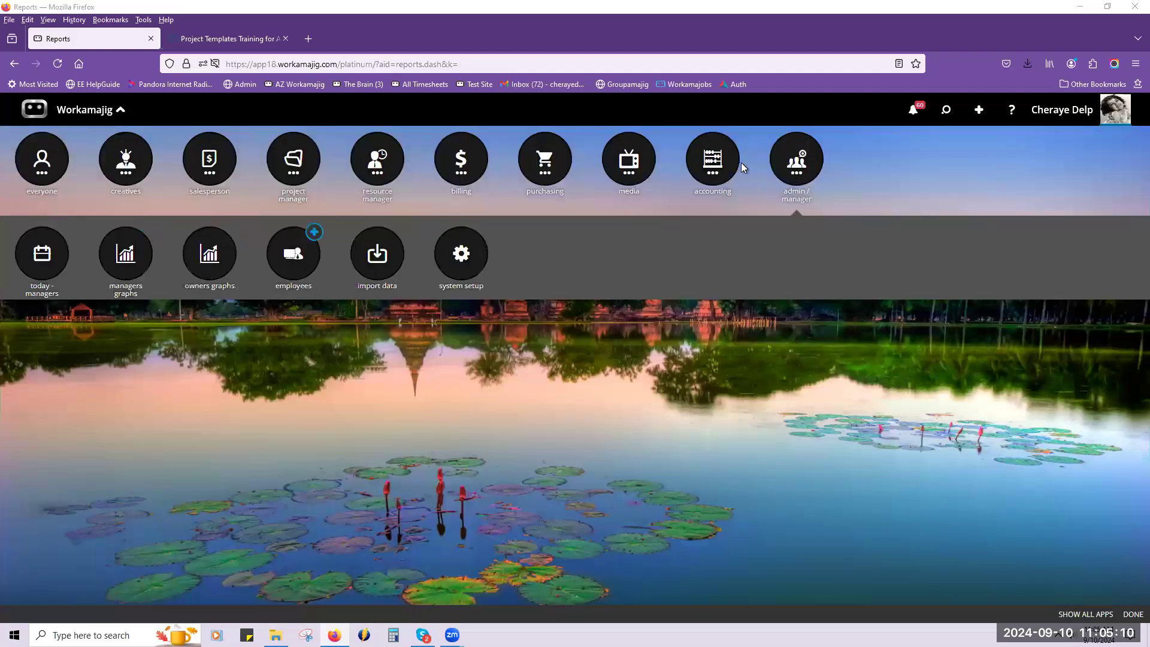
left_click(460, 255)
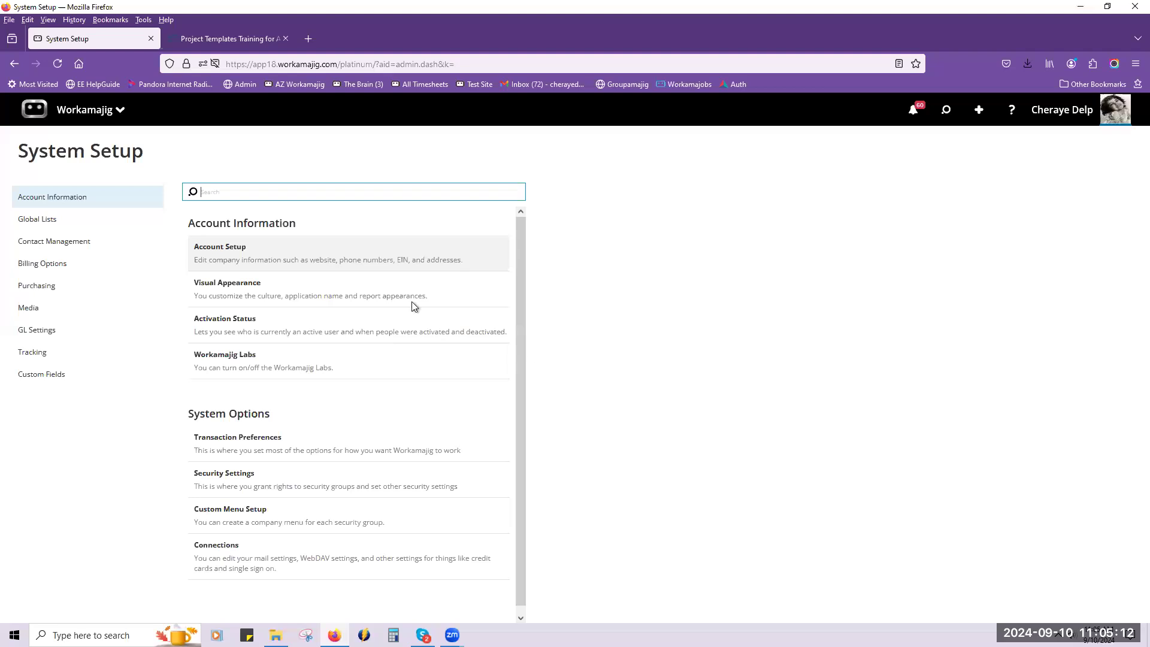
left_click(146, 223)
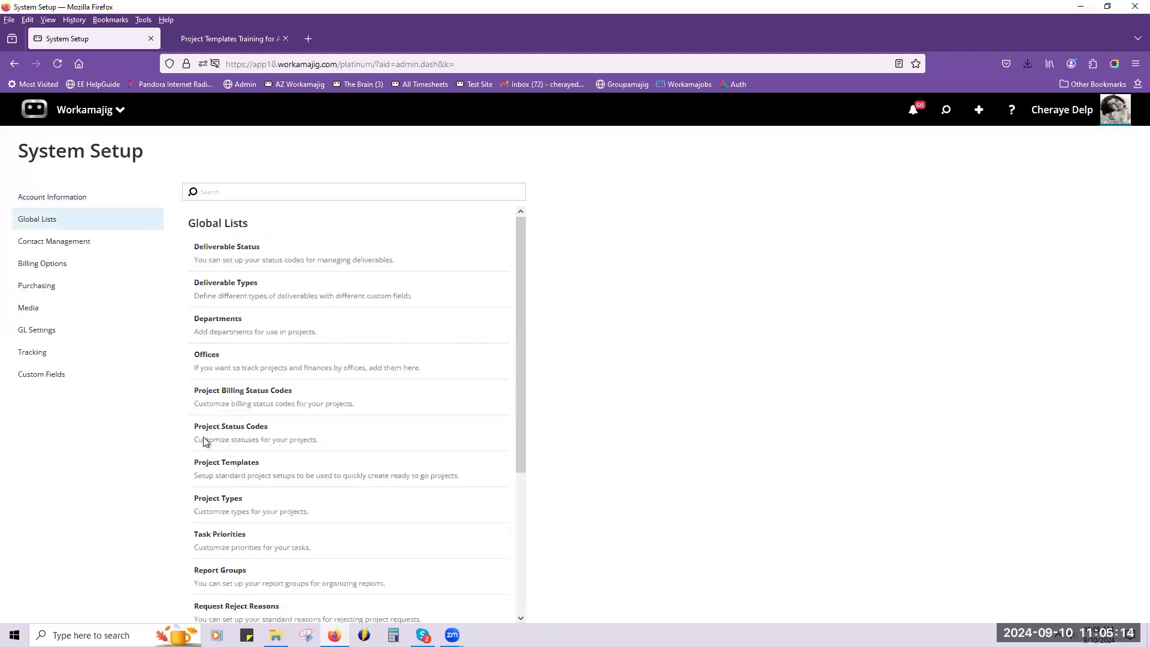
left_click(227, 464)
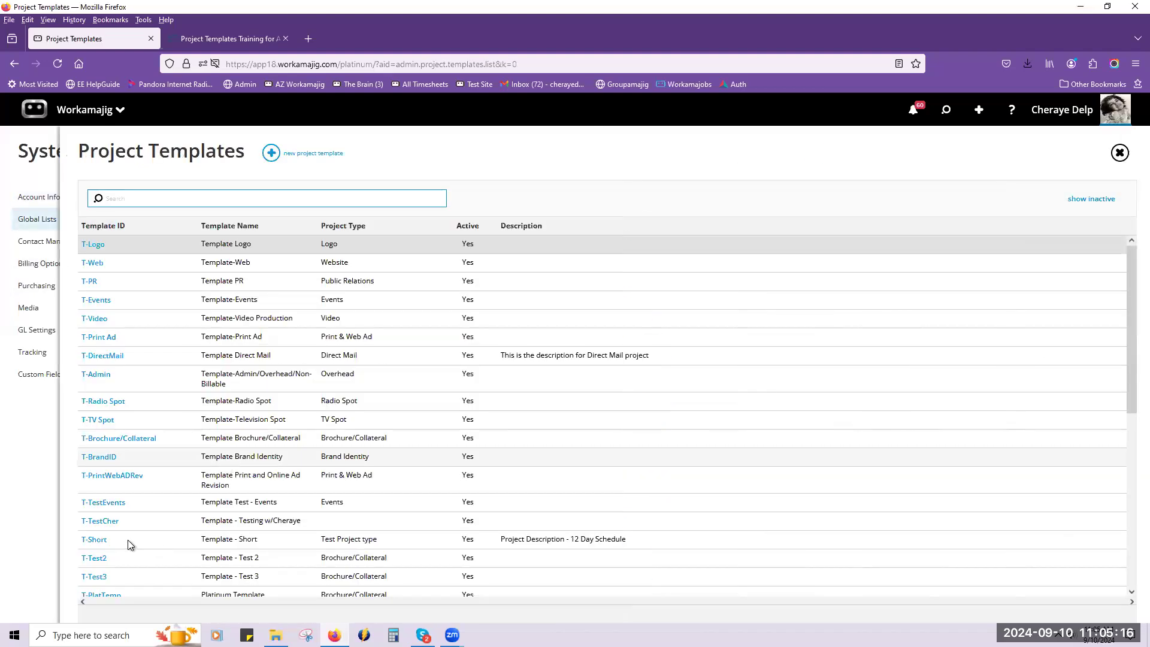
Open the T-Short template's schedule and review its tasks down to the PM task.
scroll(120, 533, "down", 2)
left_click(104, 482)
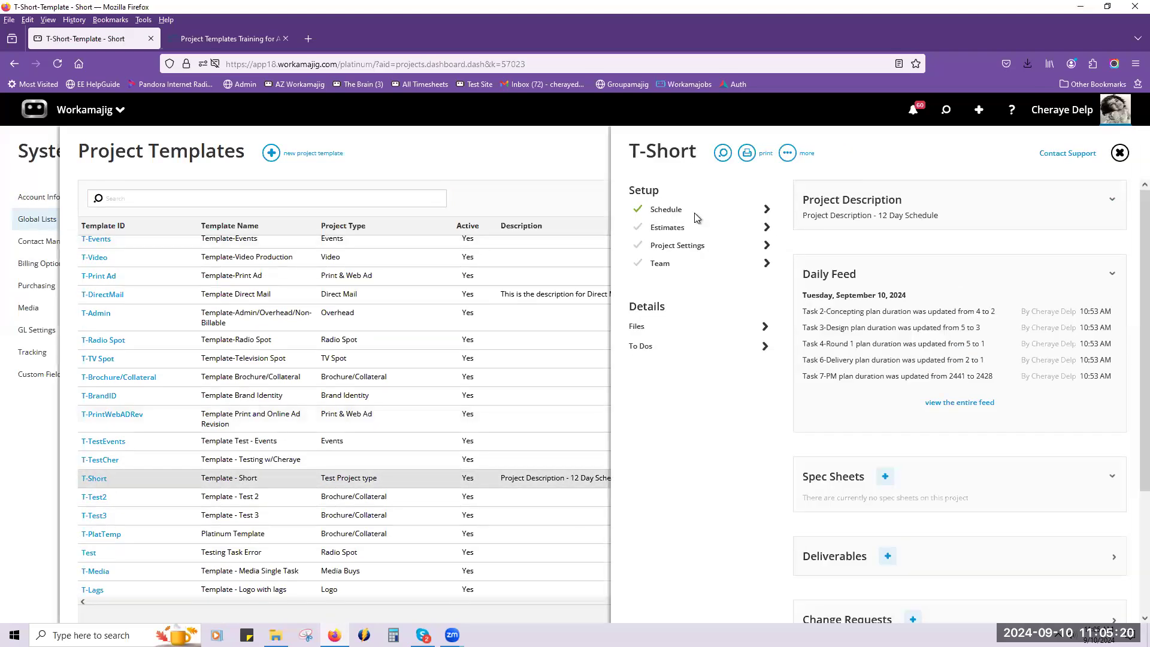
left_click(693, 217)
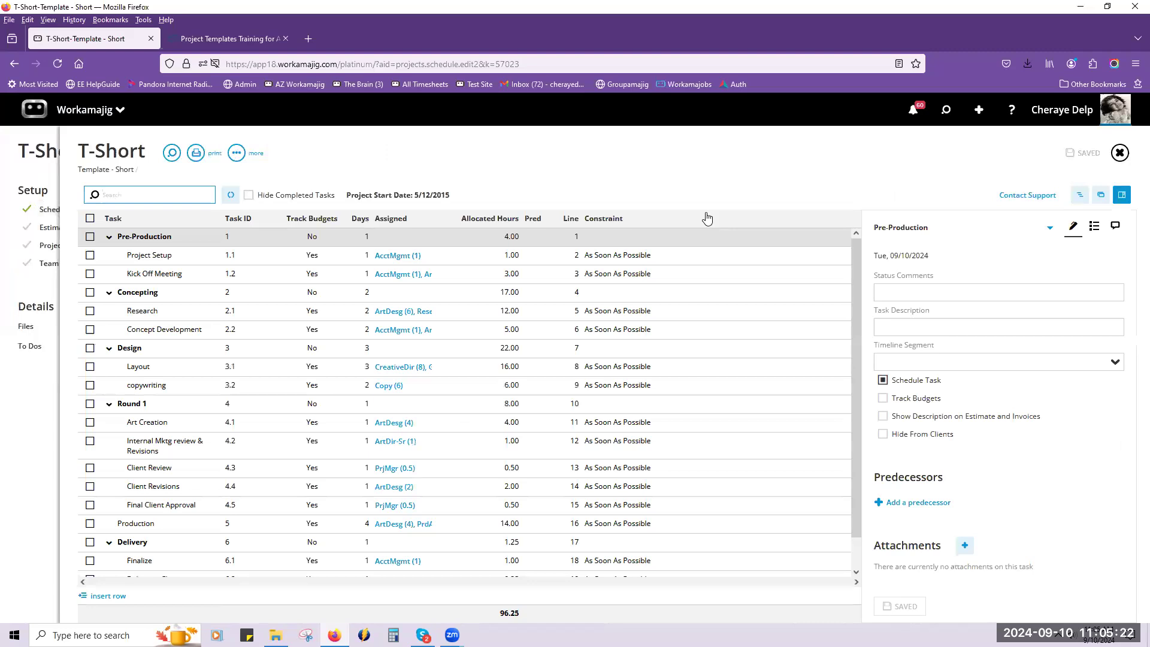
scroll(457, 473, "down", 1)
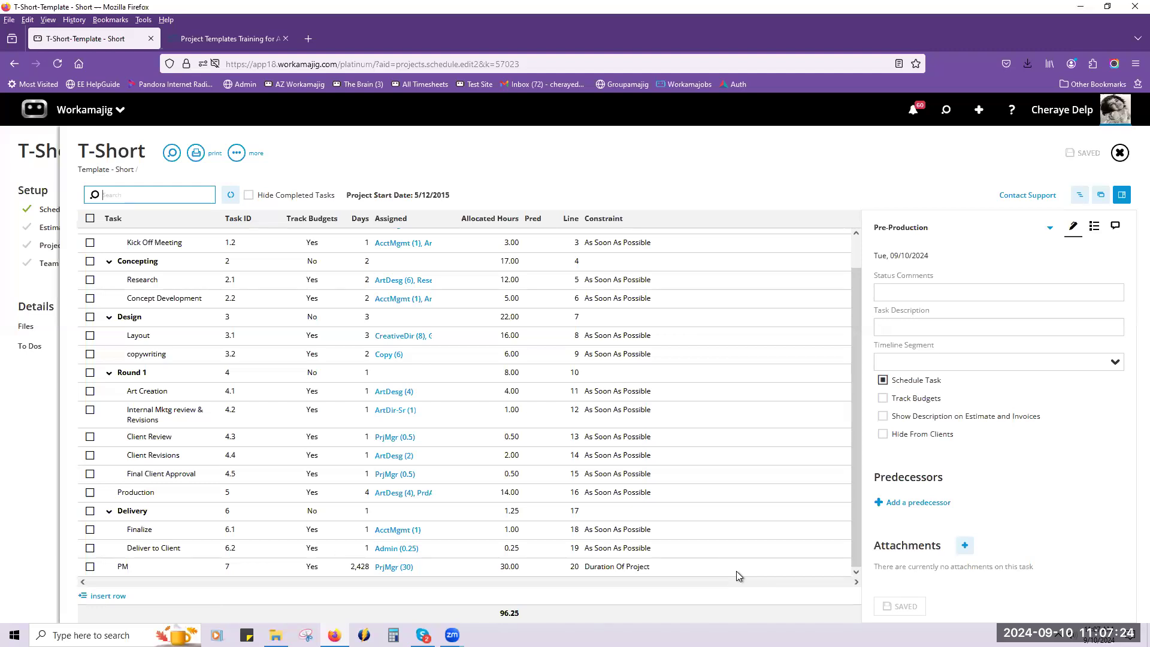
Return to the template list, open the T-Radio Spot template's schedule, and review its tasks and predecessors.
left_click(38, 426)
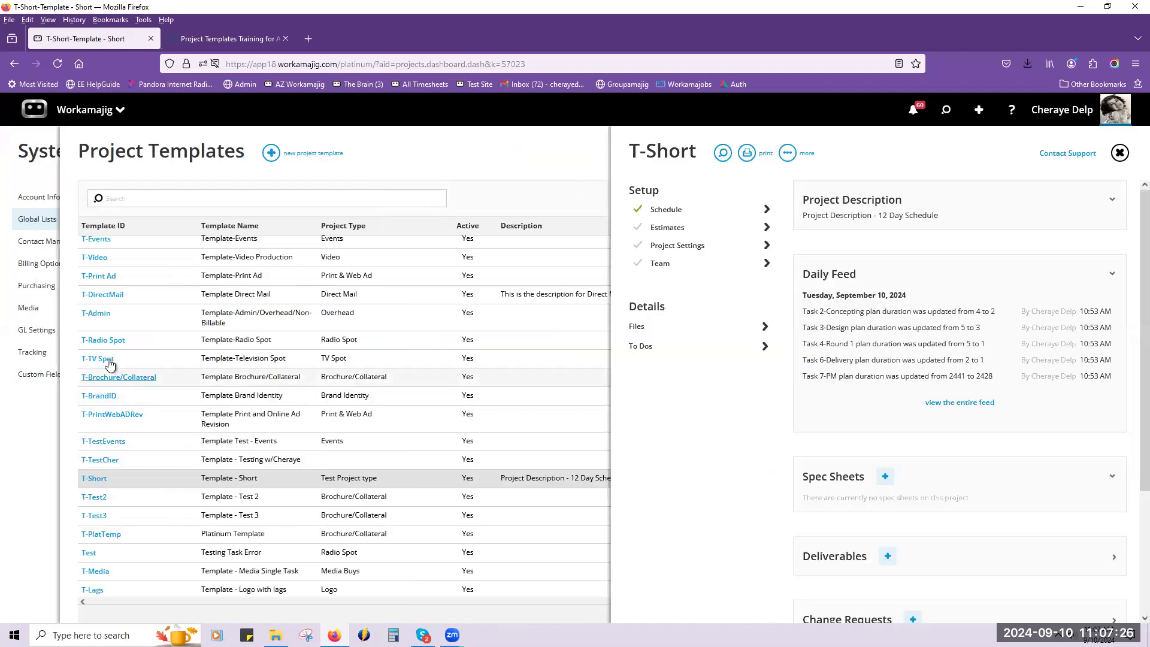
left_click(105, 339)
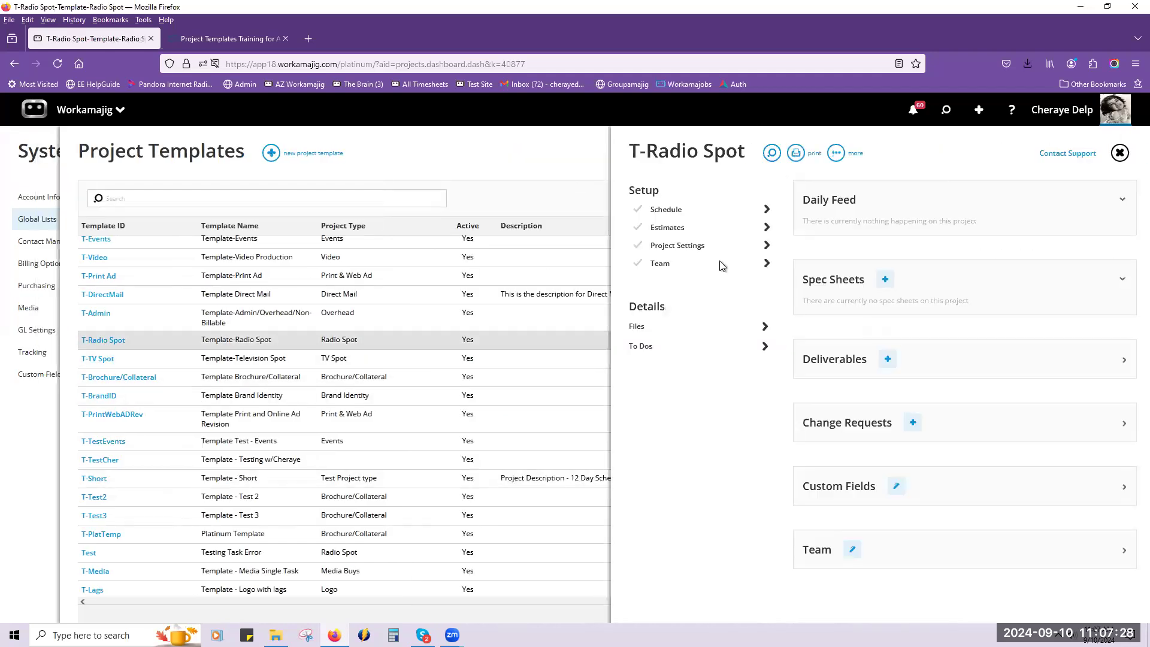
left_click(699, 212)
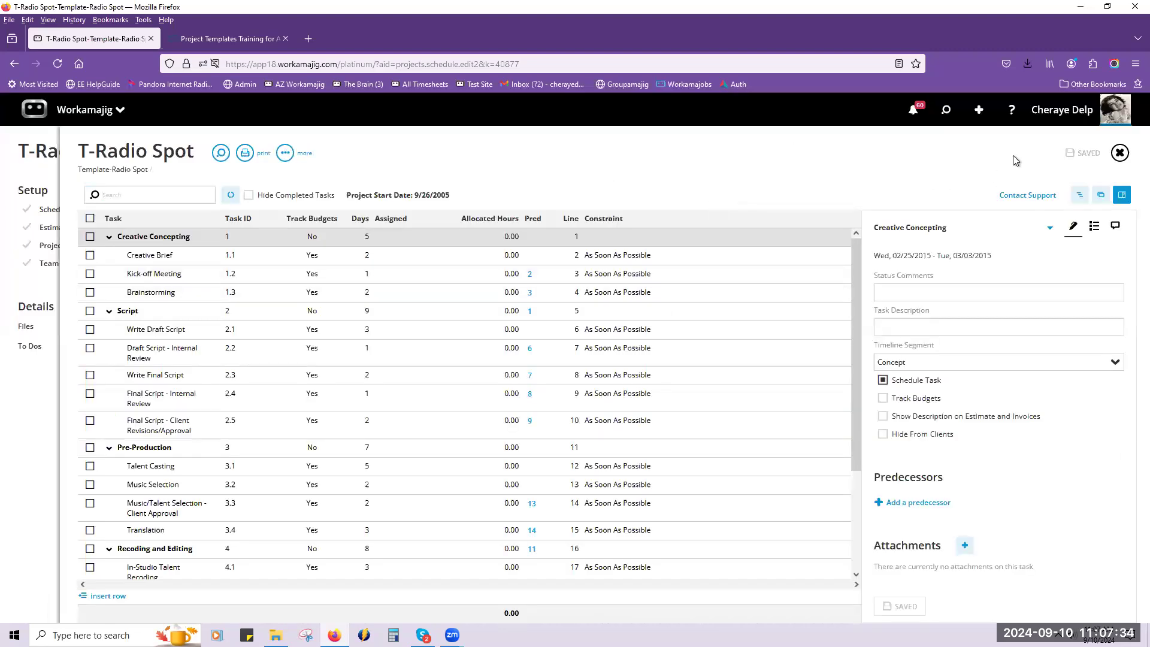
scroll(569, 328, "down", 2)
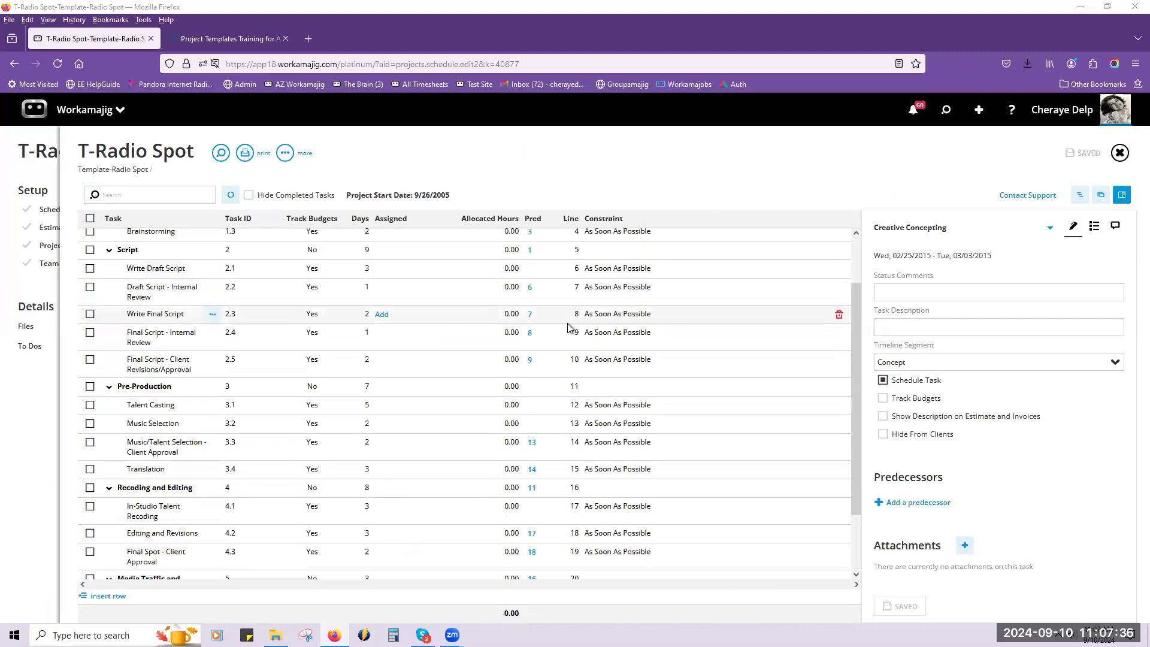
scroll(569, 328, "down", 1)
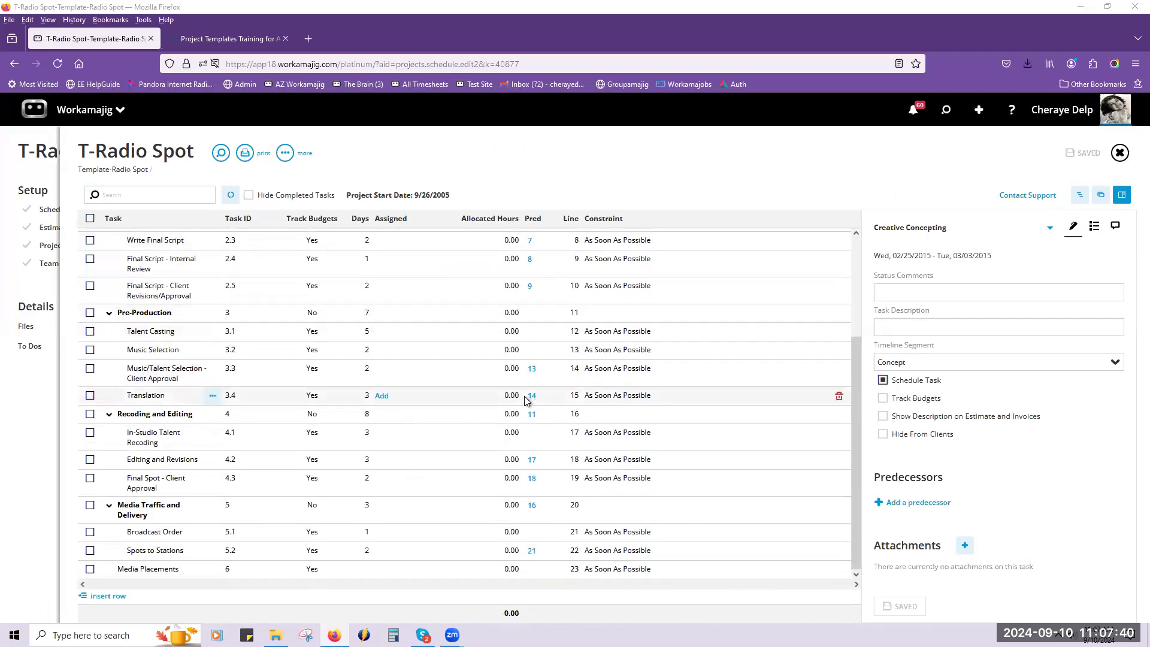
scroll(531, 398, "up", 1)
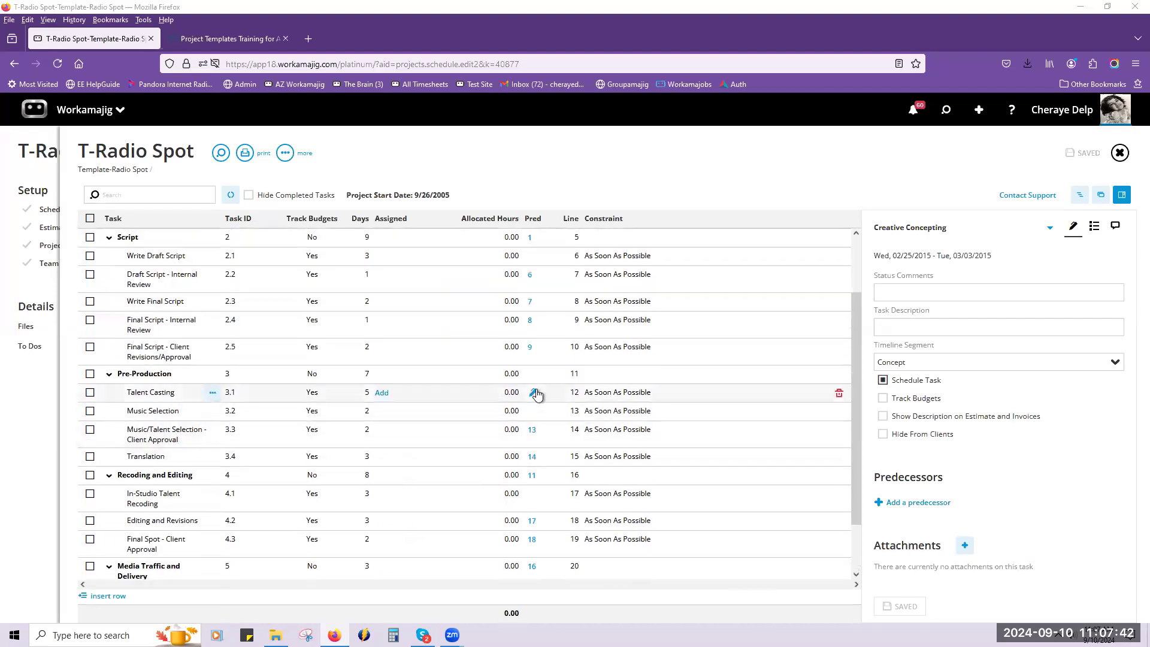
scroll(537, 395, "up", 1)
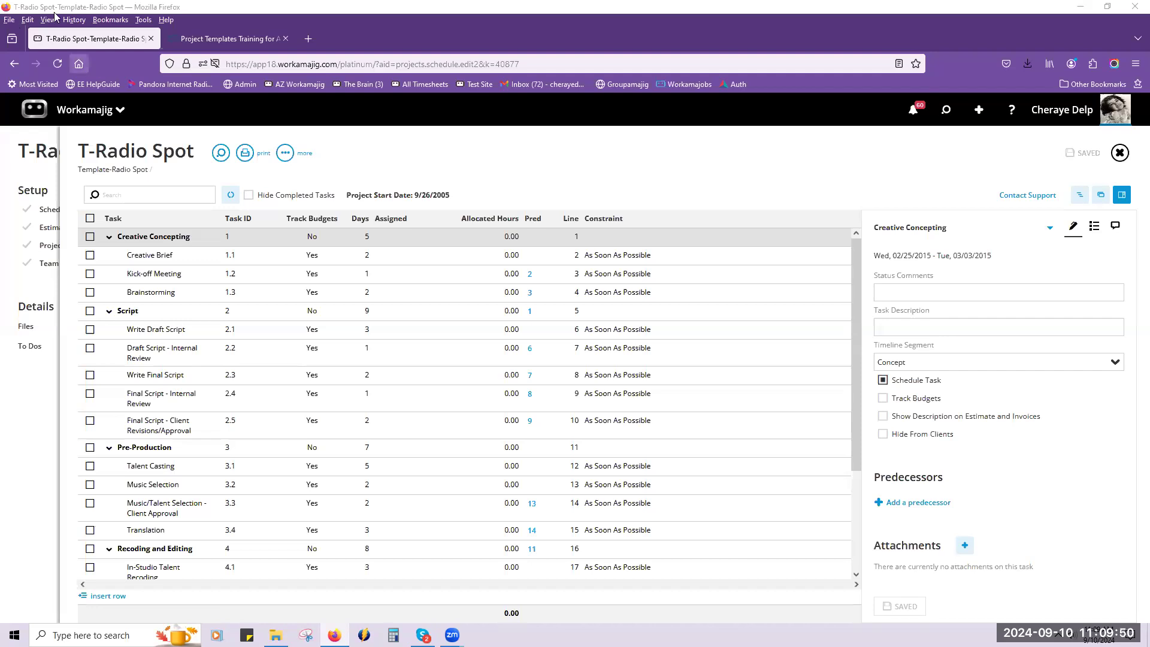
Switch to the Workamajig support site, search for "importing", and open the "Importing custom reports [in-depth guide]" article.
left_click(234, 40)
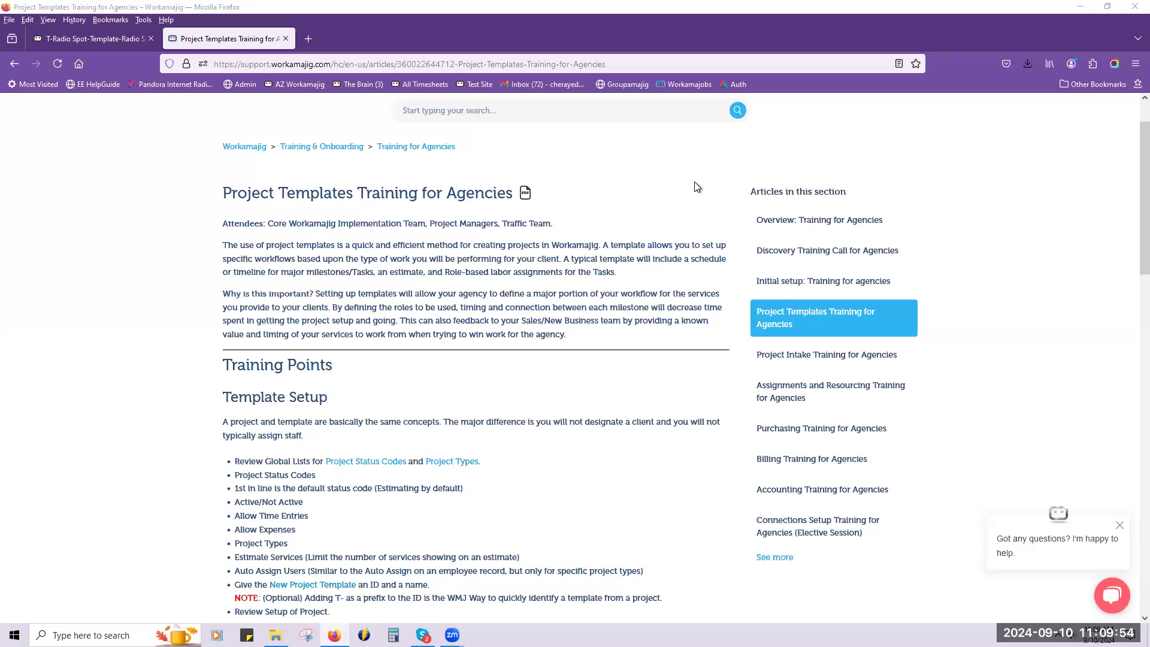
left_click(514, 110)
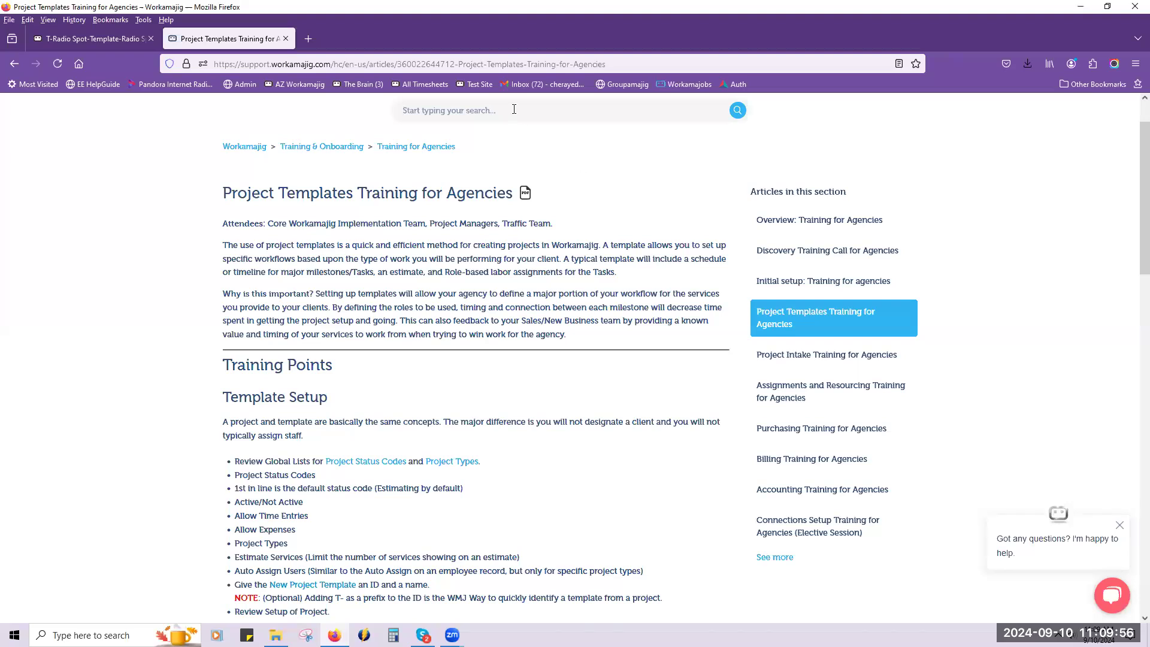
type("importing")
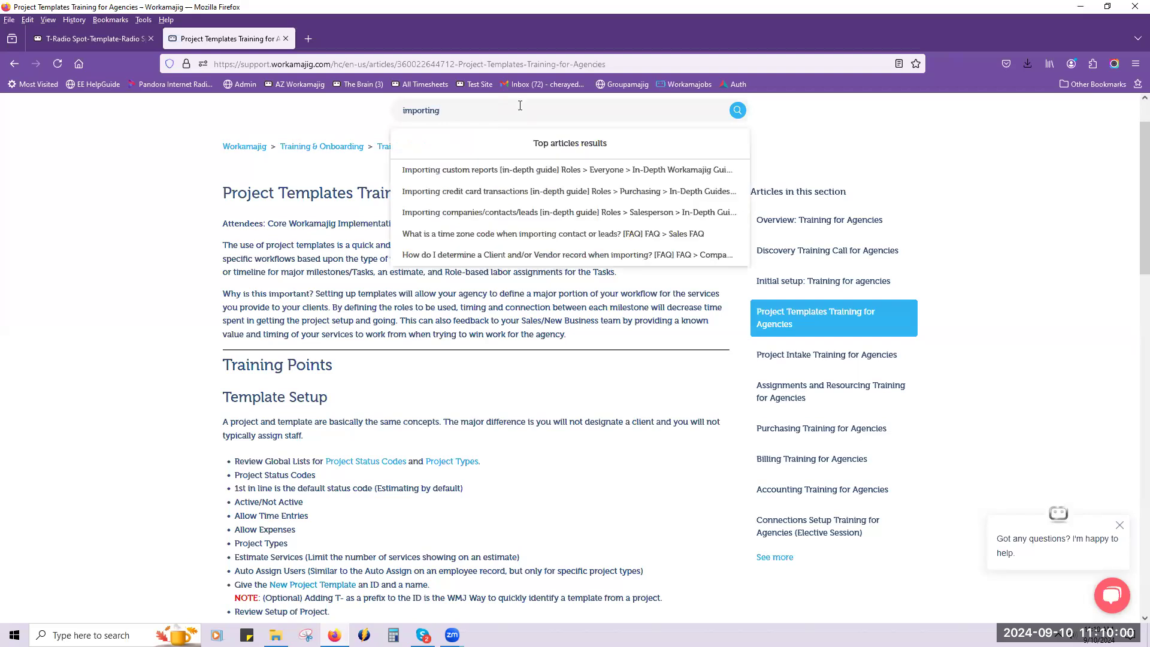
left_click(512, 170)
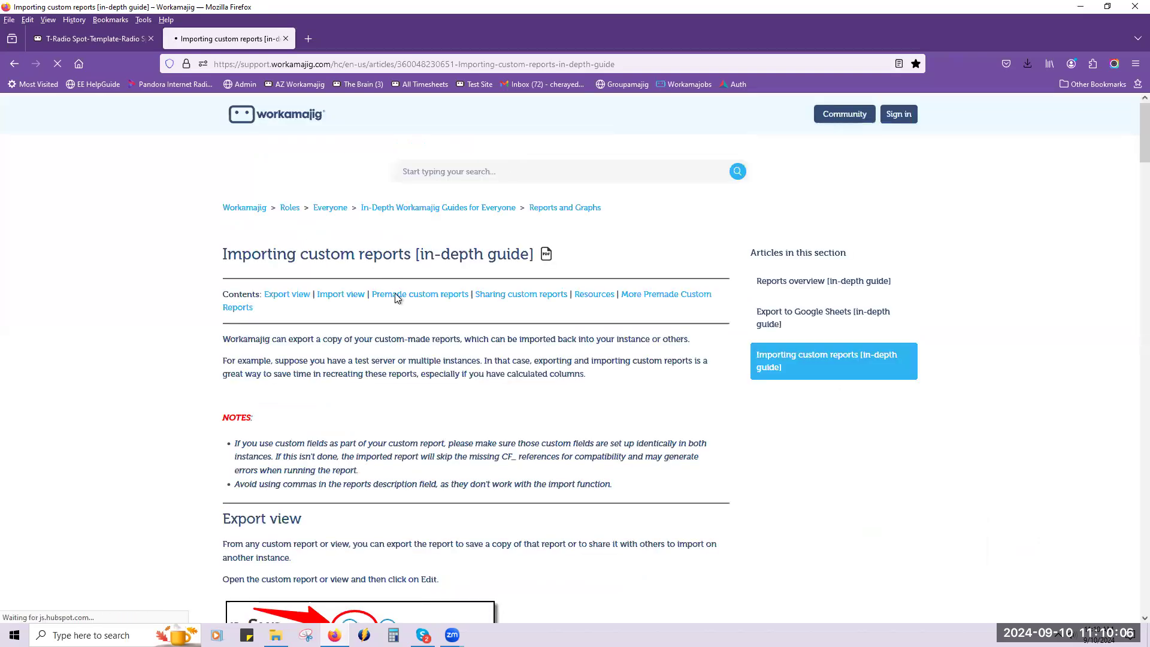
Review the article's Import view instructions and copy the article's web address.
scroll(572, 294, "down", 10)
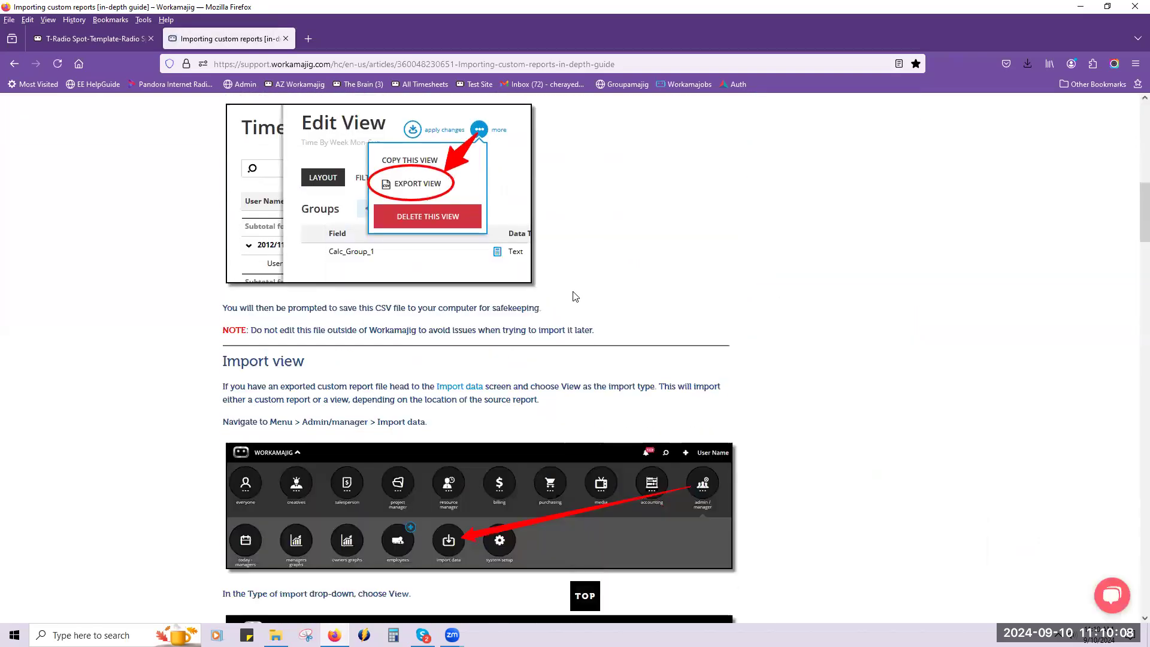
scroll(575, 296, "down", 2)
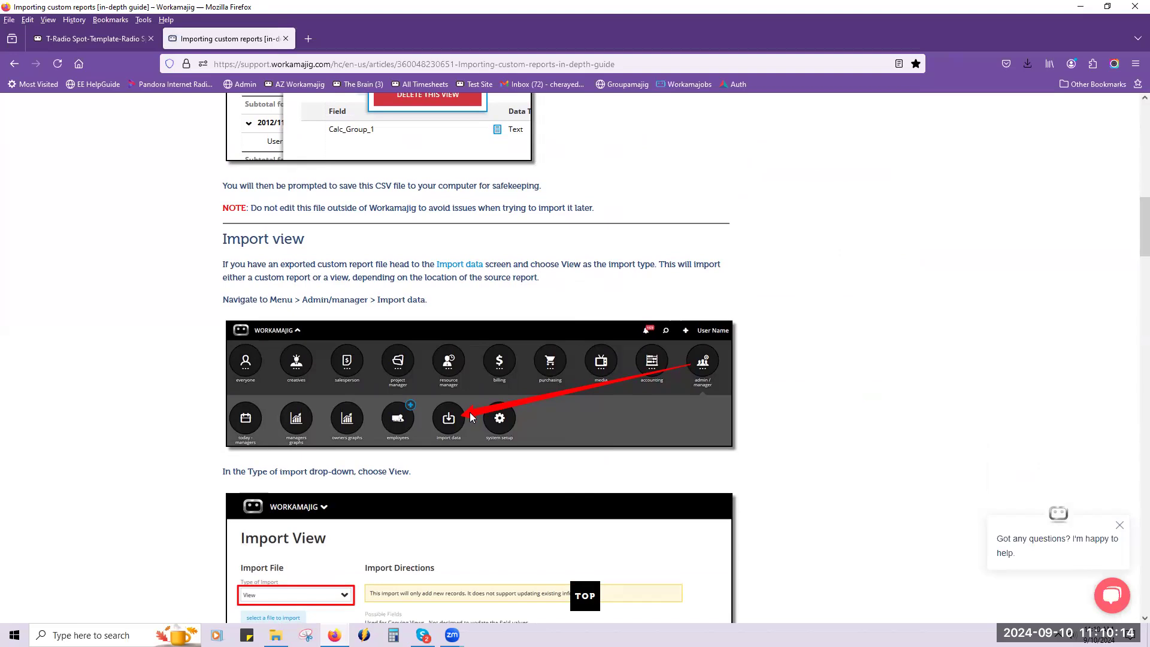
scroll(455, 438, "down", 2)
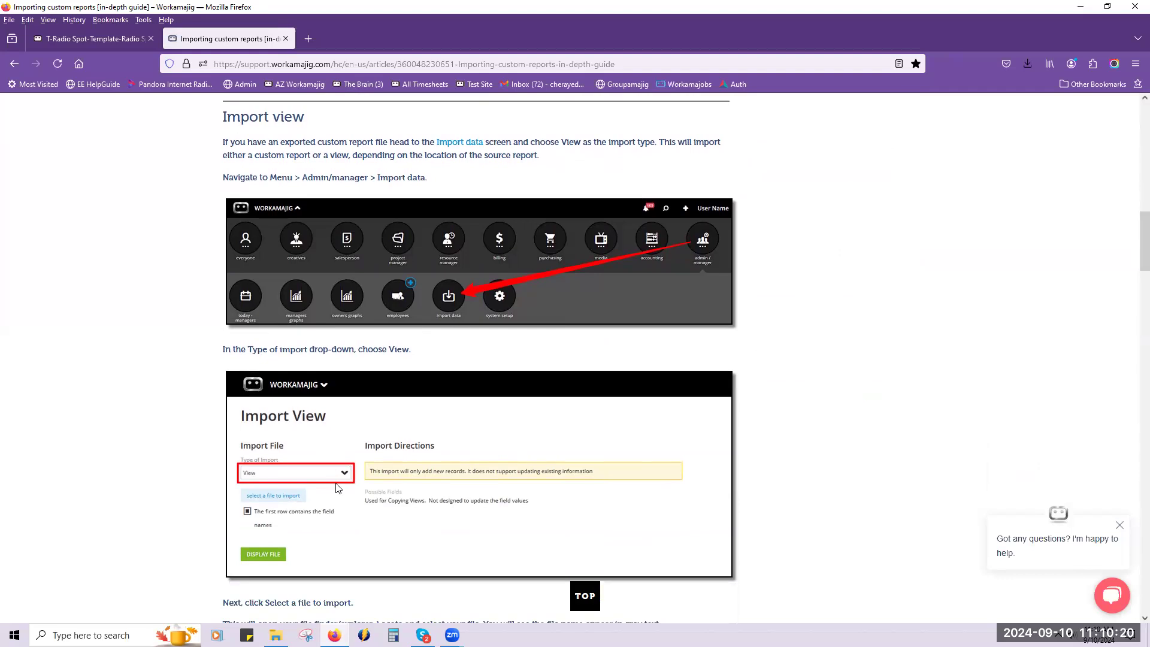
left_click(355, 65)
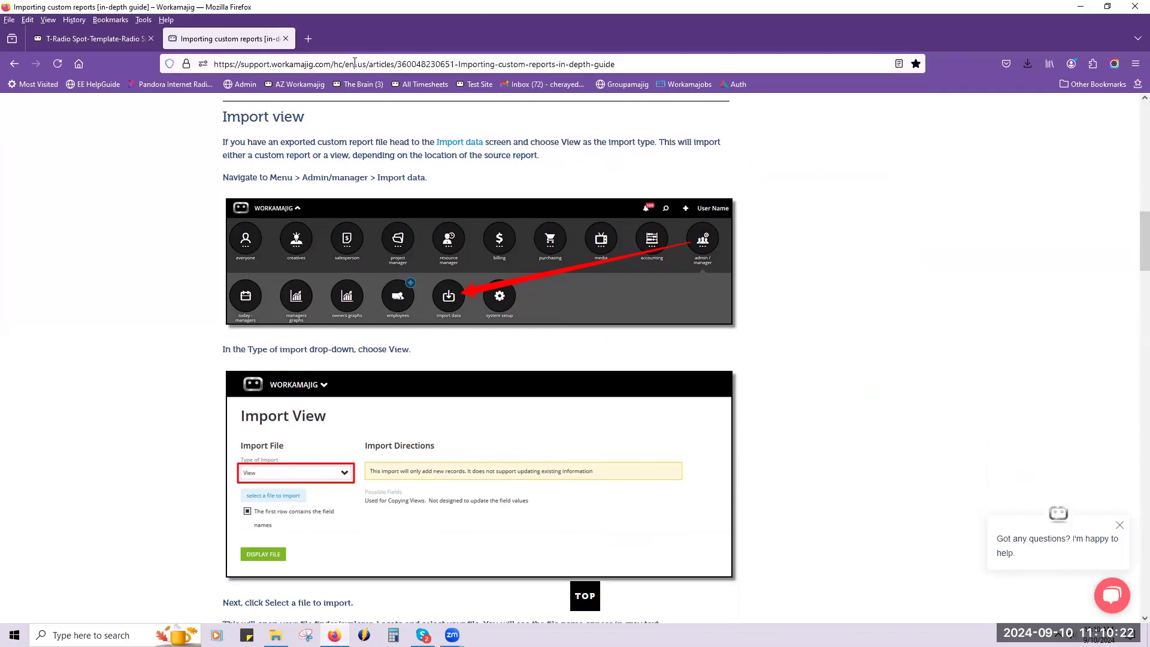
right_click(354, 64)
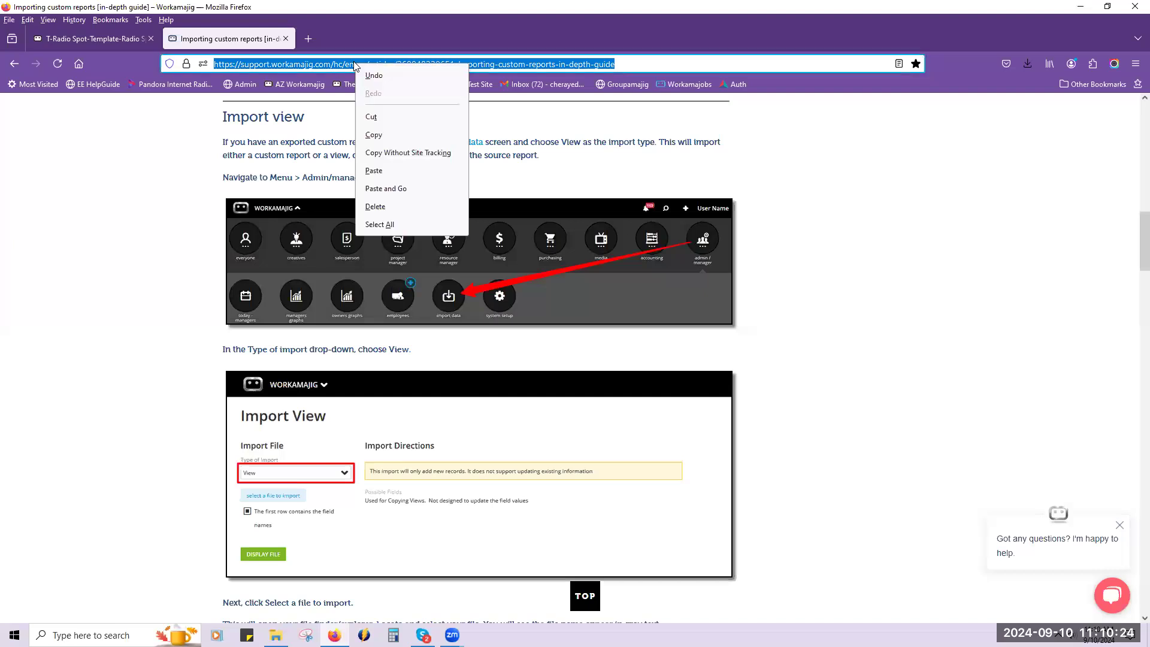
left_click(395, 134)
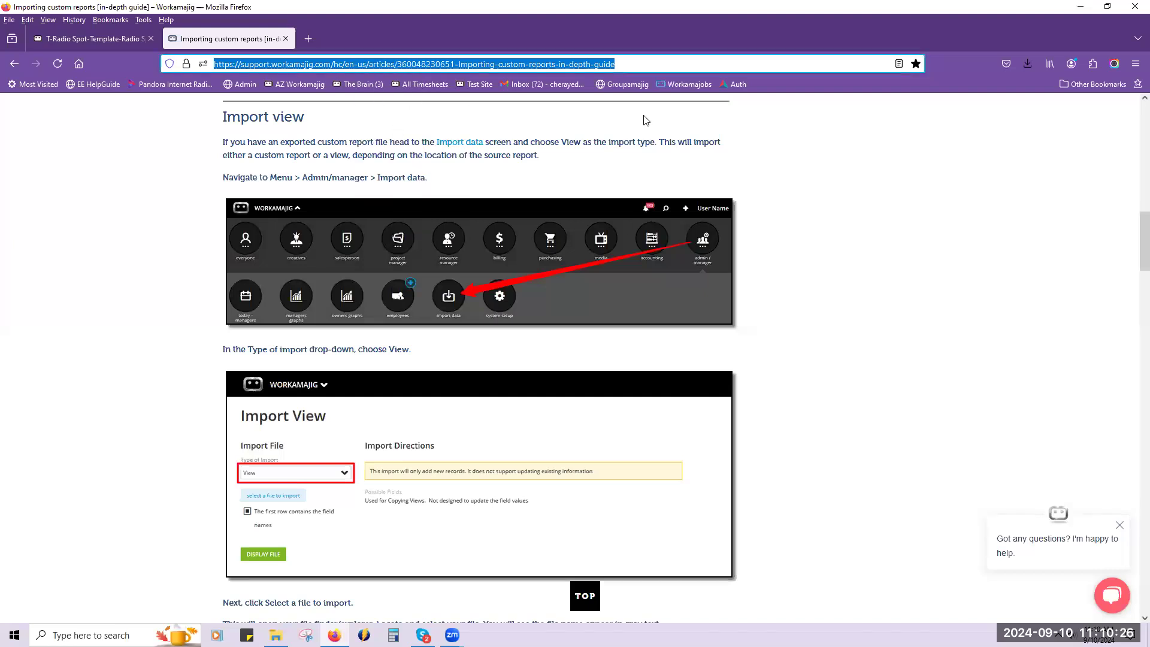
left_click(490, 514)
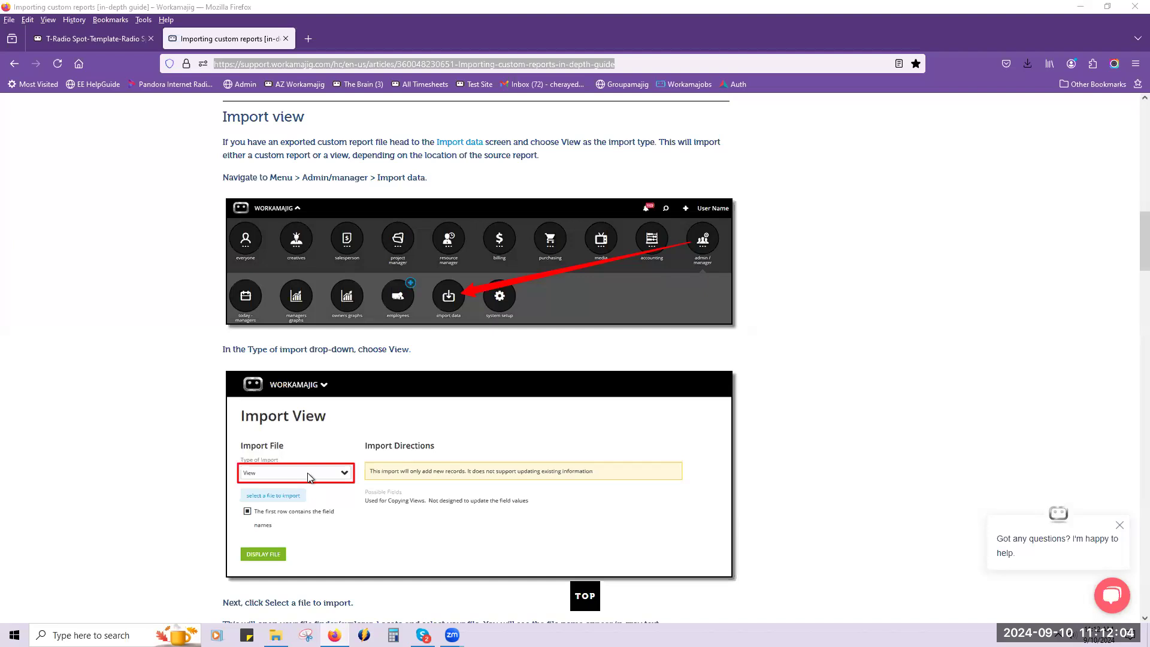
Go back to the support site's home page and open the Webinars category.
scroll(308, 477, "up", 10)
left_click(585, 593)
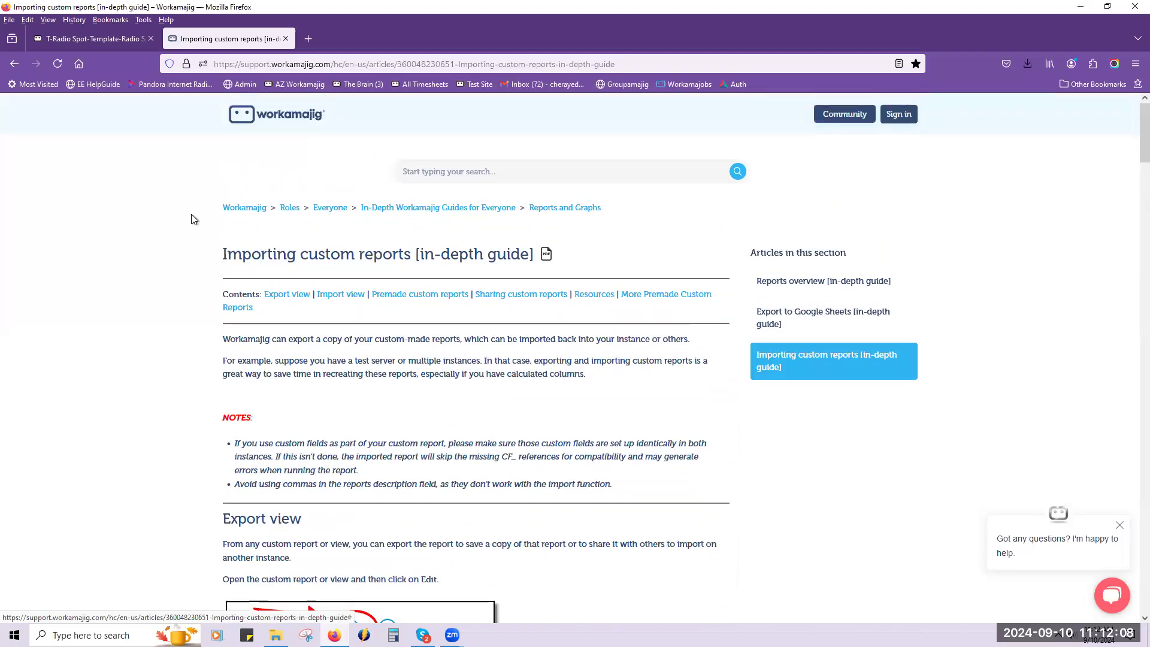
left_click(245, 209)
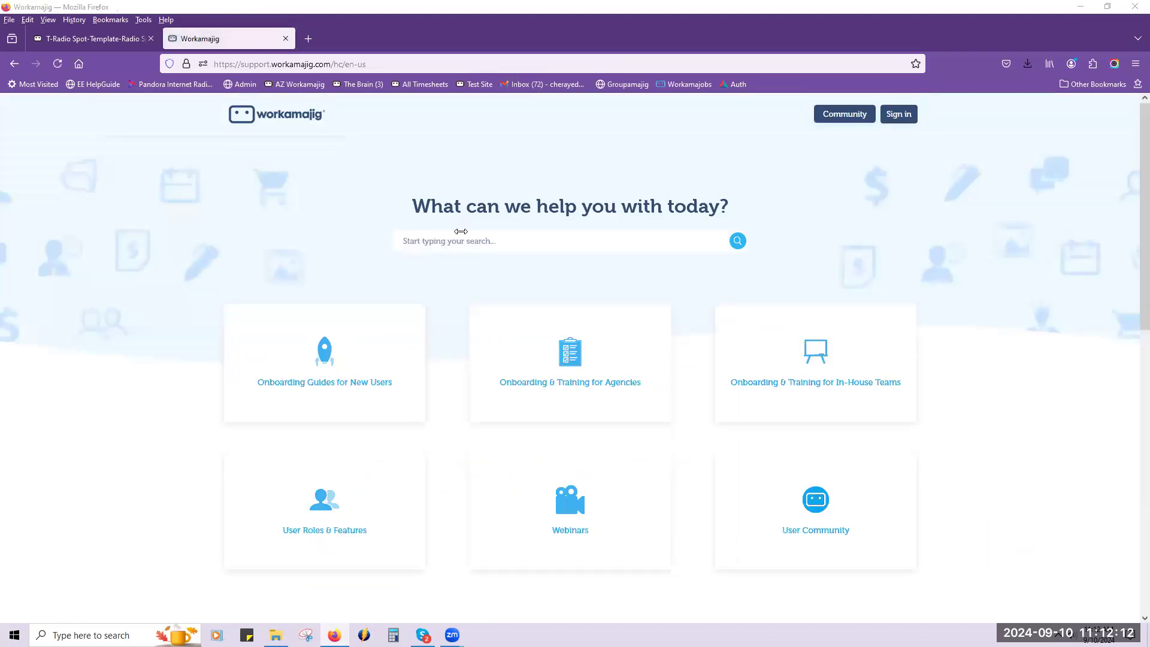
left_click(571, 530)
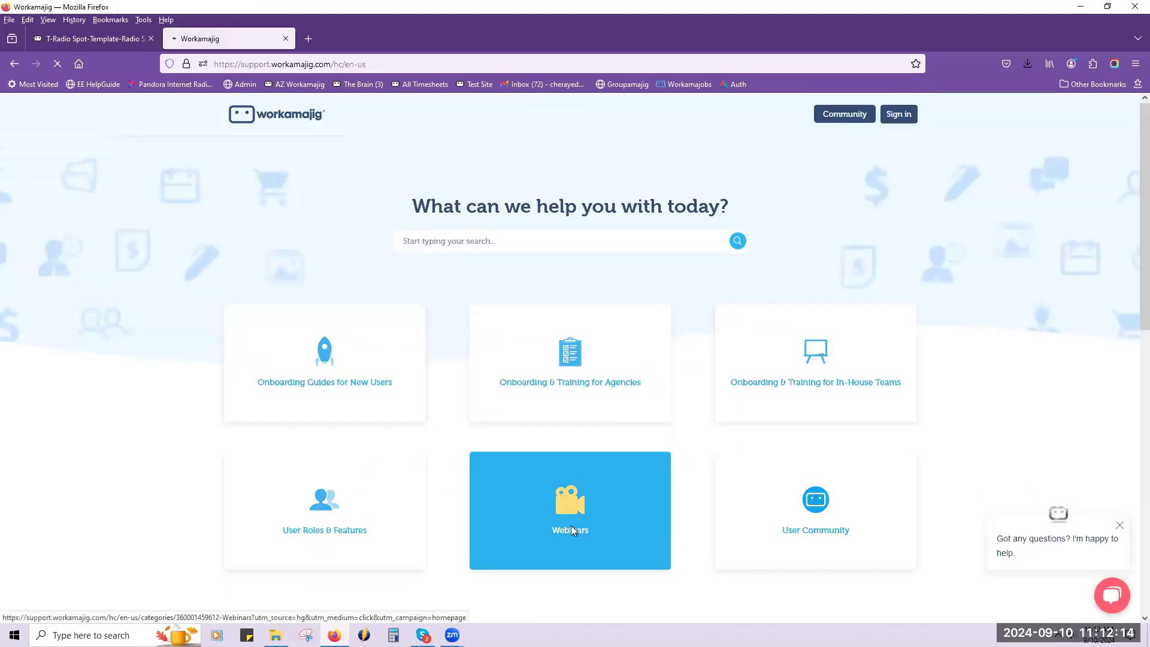